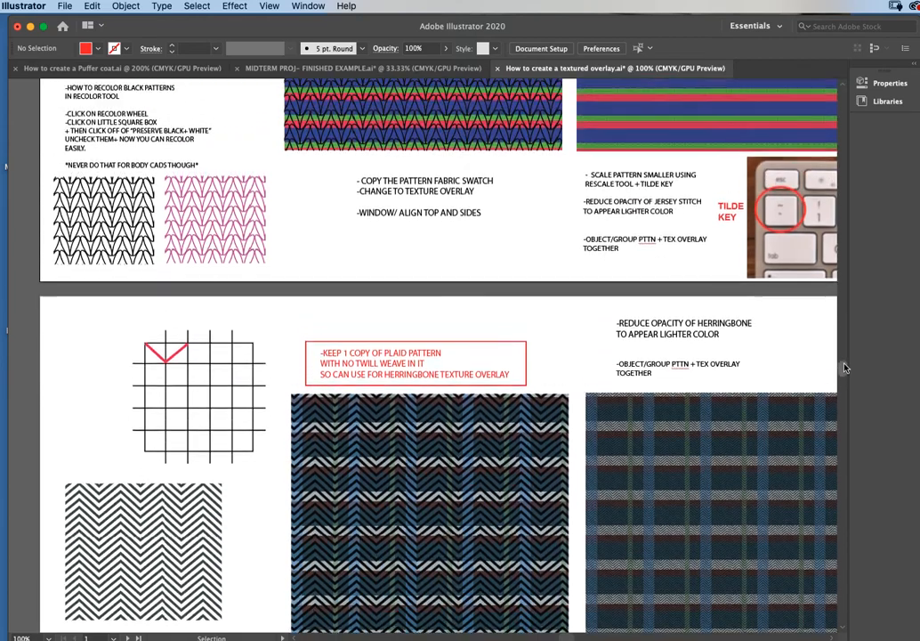
{"action": "scroll", "coordinate": [847, 356], "scroll_direction": "up", "scroll_amount": 2}
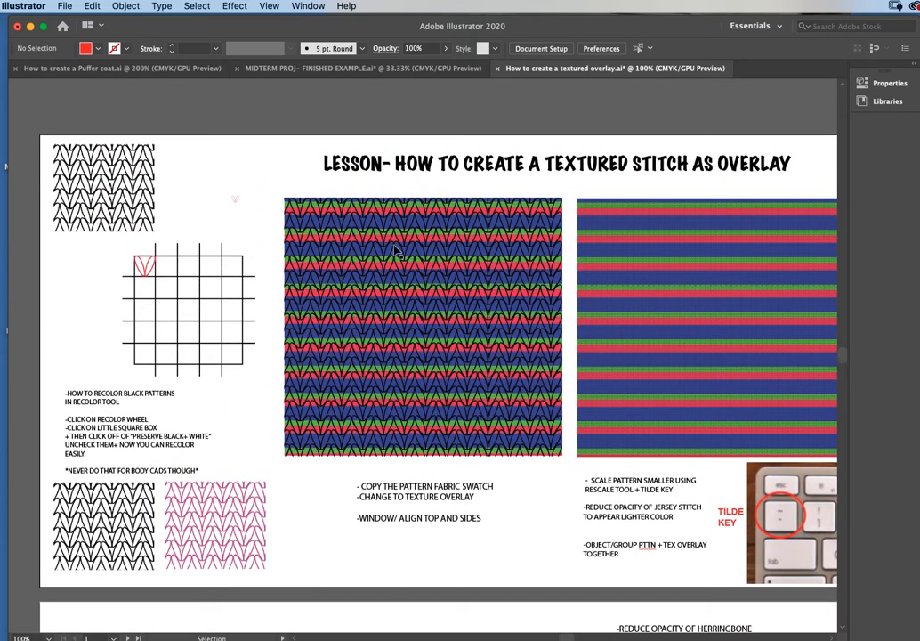
{"action": "left_click_drag", "start_coordinate": [399, 251], "coordinate": [294, 247]}
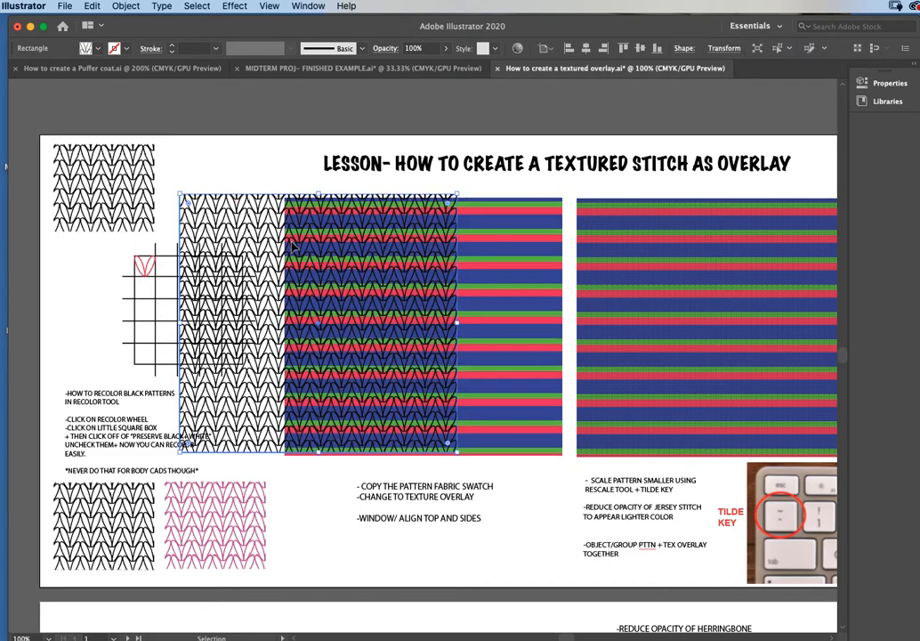
{"action": "left_click", "coordinate": [511, 253]}
{"action": "left_click_drag", "start_coordinate": [512, 253], "coordinate": [547, 256]}
{"action": "key", "text": "super+z"}
{"action": "key", "text": "super+z"}
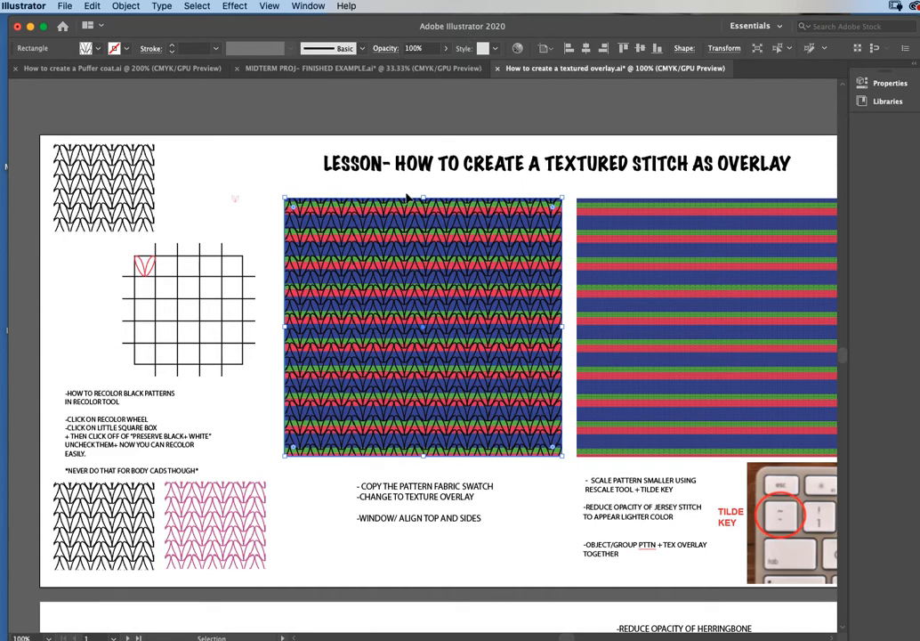
Show the Swatches panel so the document's pattern swatches are at hand.
{"action": "scroll", "coordinate": [237, 404], "scroll_direction": "down", "scroll_amount": 1}
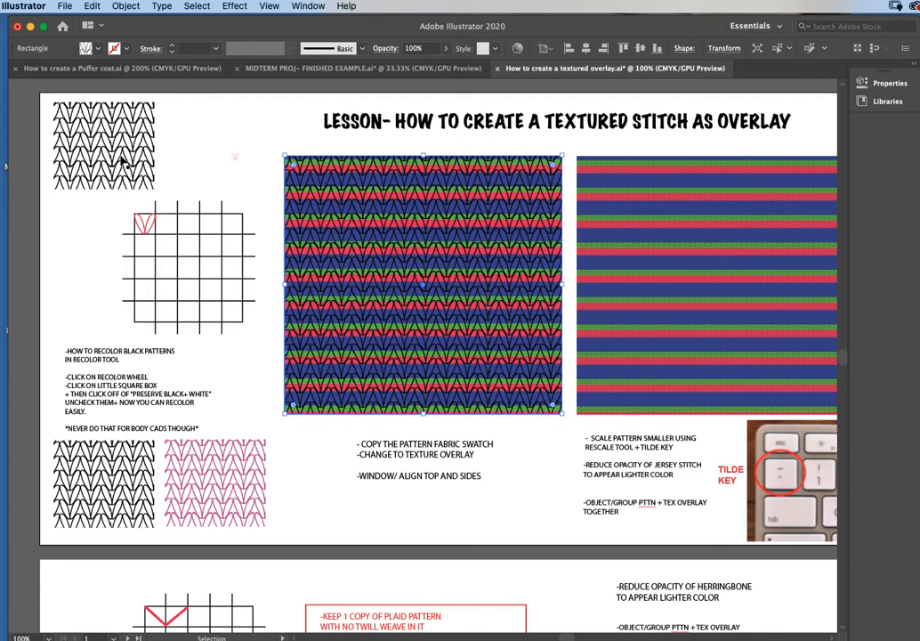
{"action": "left_click", "coordinate": [313, 7]}
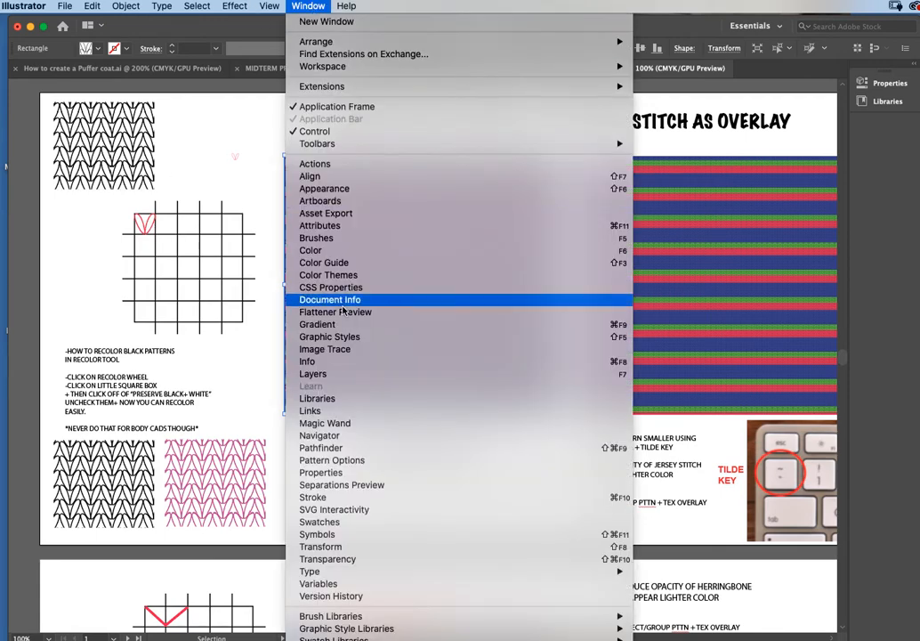
{"action": "left_click", "coordinate": [356, 523]}
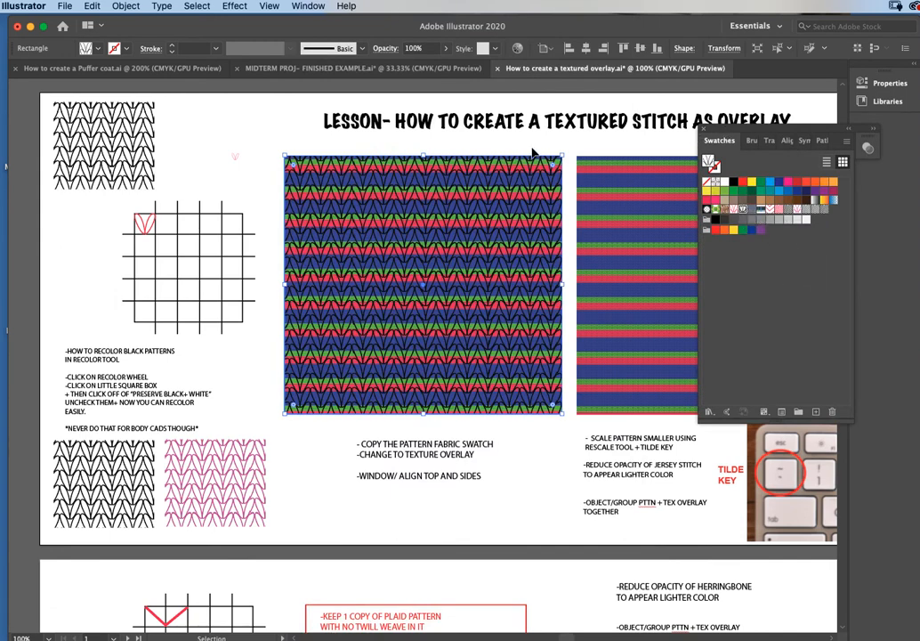
Examine the knit fabric reference photos beside the artboard and compare their stitch scale with the striped squares.
{"action": "scroll", "coordinate": [543, 197], "scroll_direction": "right", "scroll_amount": 2}
{"action": "key", "text": "super+minus"}
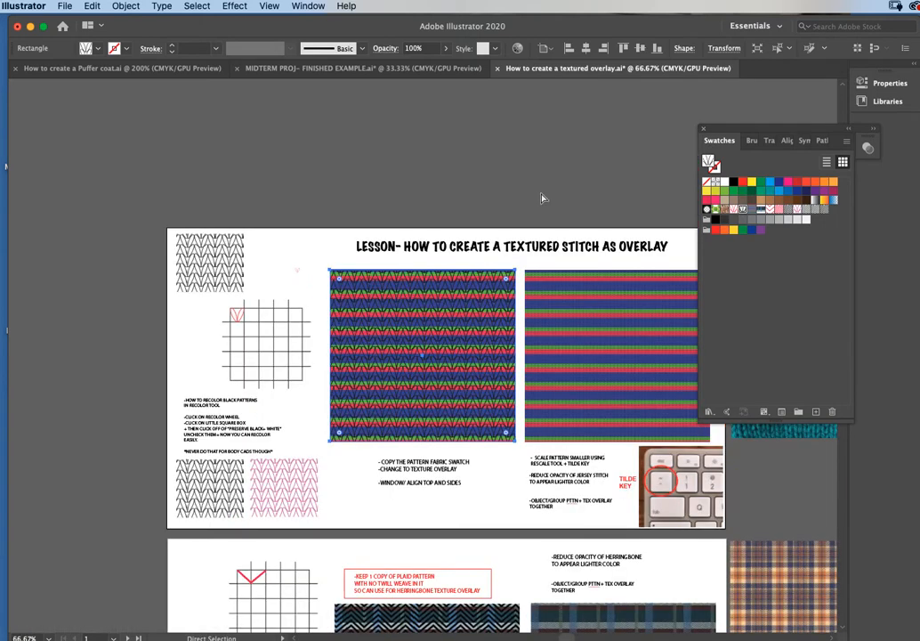
{"action": "scroll", "coordinate": [531, 224], "scroll_direction": "right", "scroll_amount": 4}
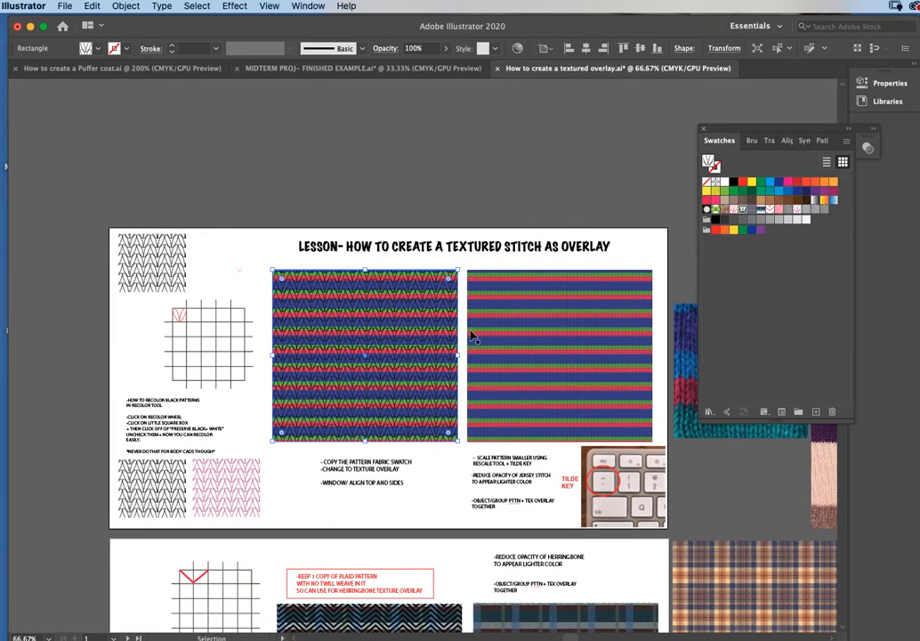
{"action": "scroll", "coordinate": [478, 333], "scroll_direction": "right", "scroll_amount": 2}
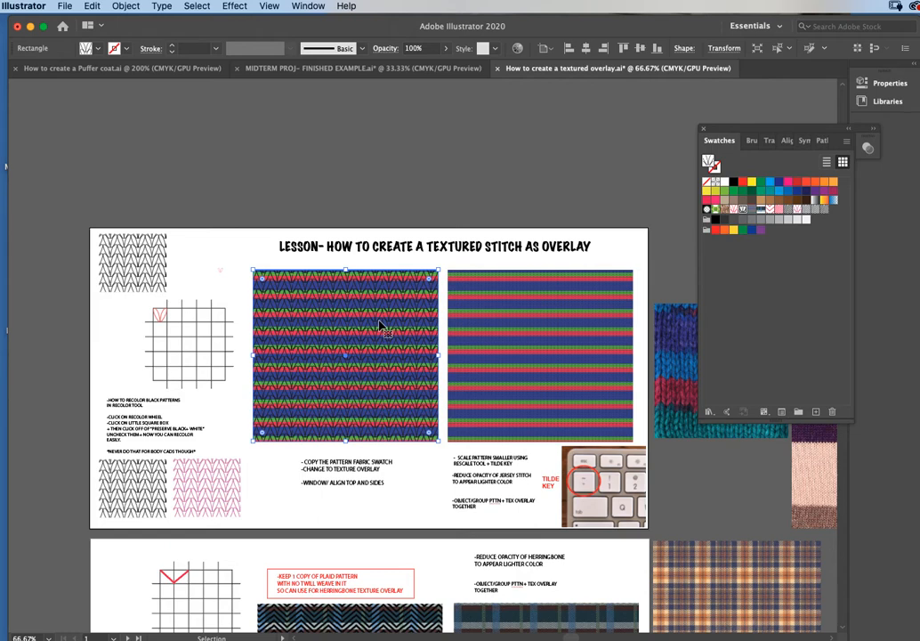
{"action": "scroll", "coordinate": [418, 363], "scroll_direction": "right", "scroll_amount": 10}
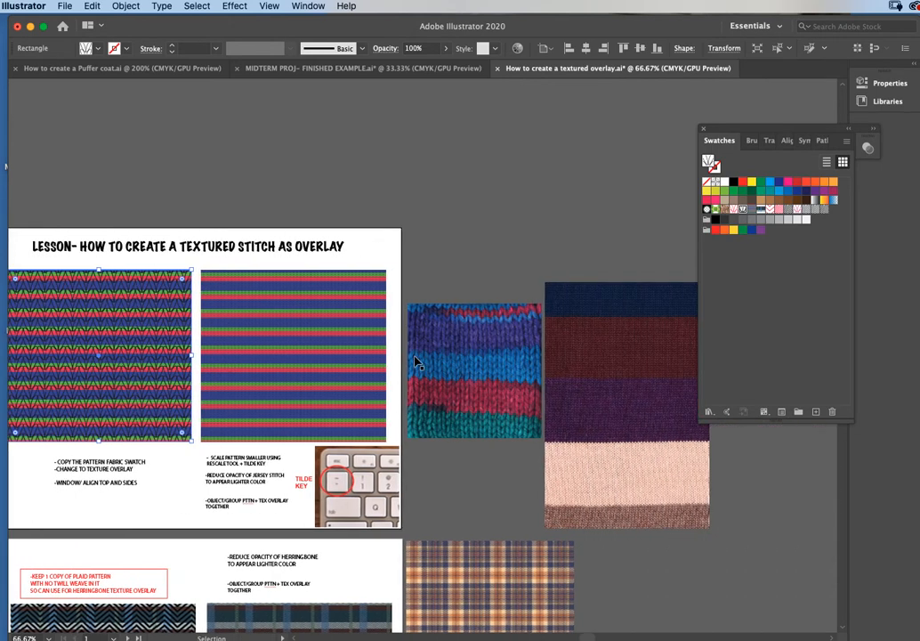
{"action": "key", "text": "super+equal"}
{"action": "key", "text": "super+equal"}
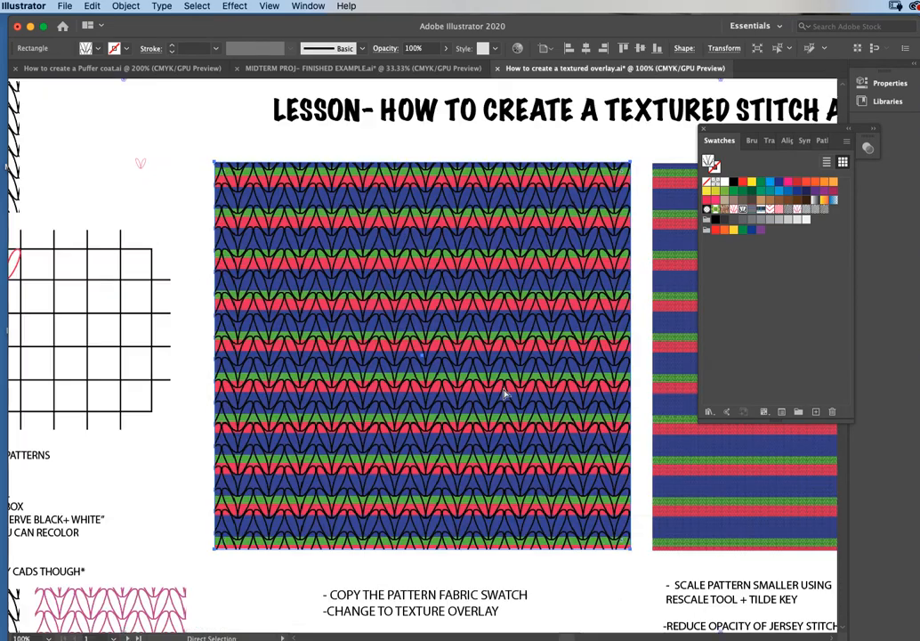
{"action": "scroll", "coordinate": [506, 394], "scroll_direction": "right", "scroll_amount": 20}
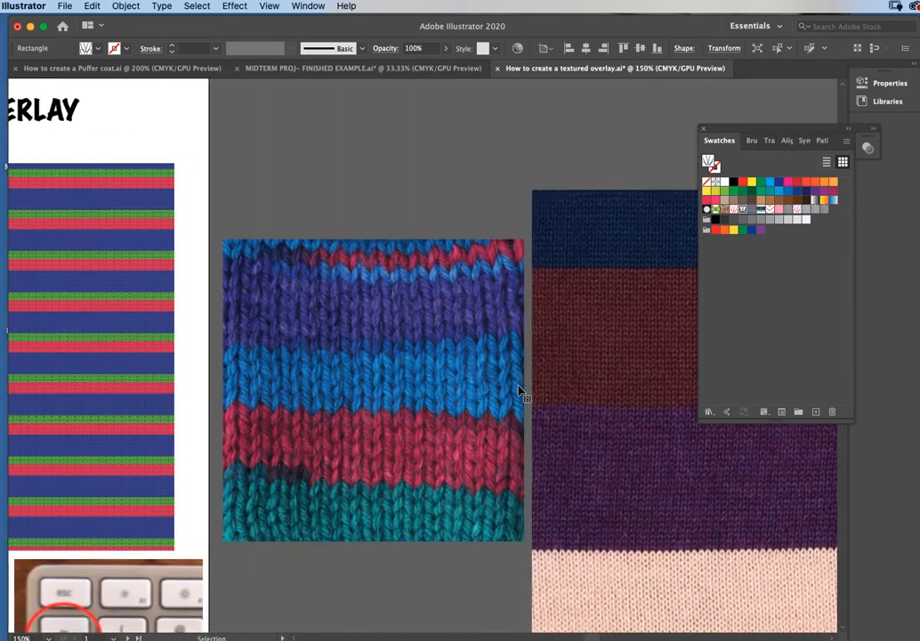
{"action": "scroll", "coordinate": [521, 392], "scroll_direction": "right", "scroll_amount": 5}
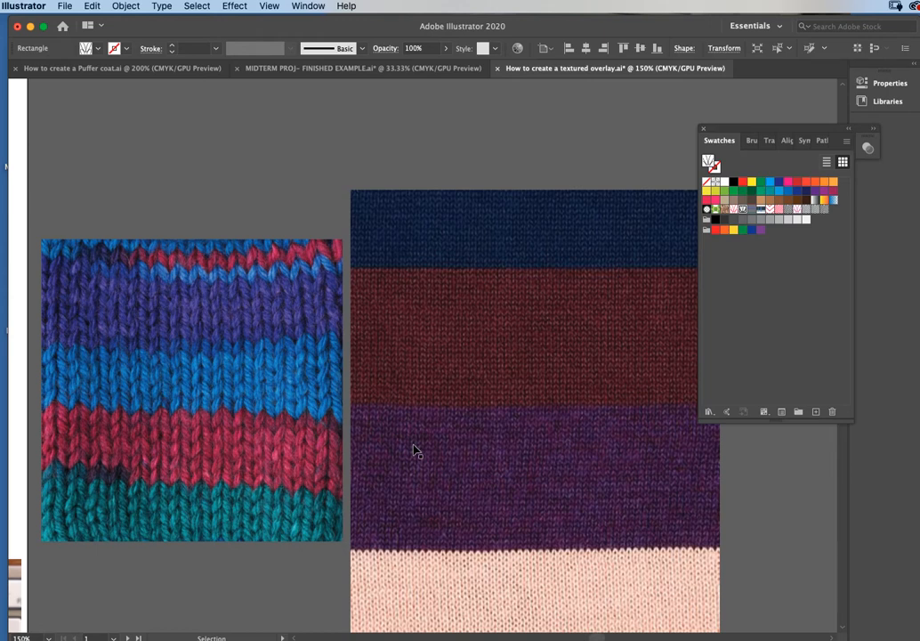
{"action": "scroll", "coordinate": [328, 437], "scroll_direction": "left", "scroll_amount": 5}
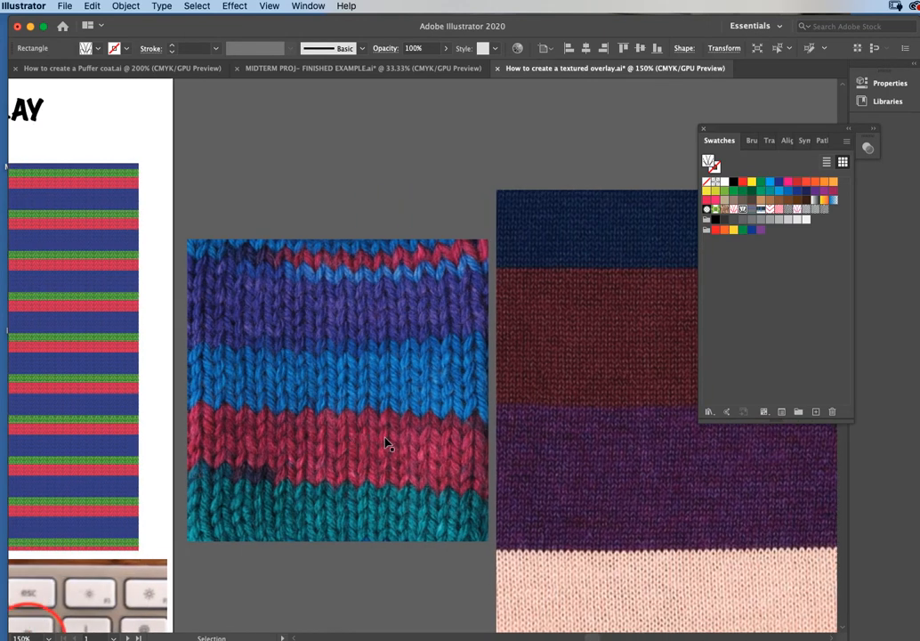
{"action": "scroll", "coordinate": [371, 441], "scroll_direction": "right", "scroll_amount": 1}
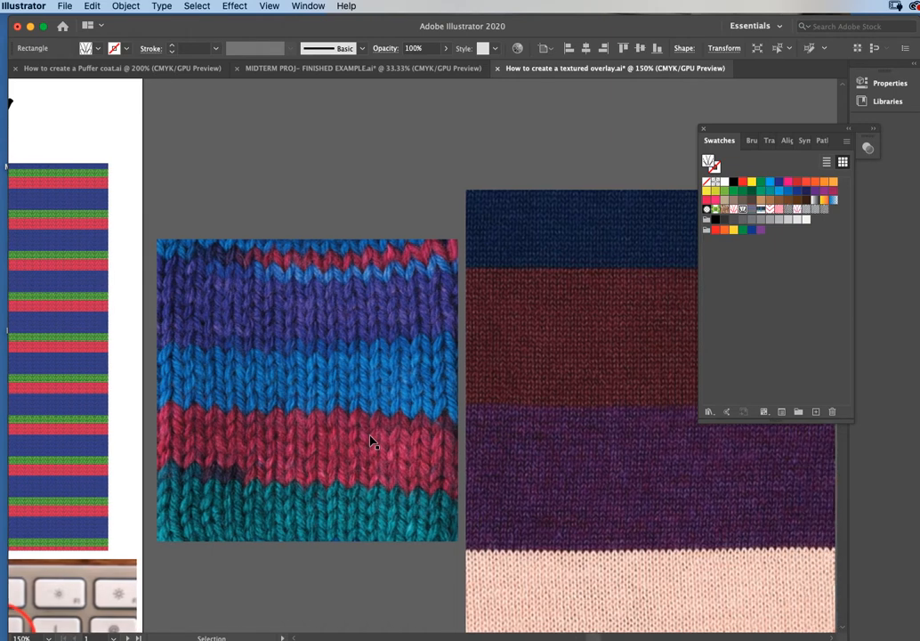
{"action": "scroll", "coordinate": [371, 442], "scroll_direction": "right", "scroll_amount": 1}
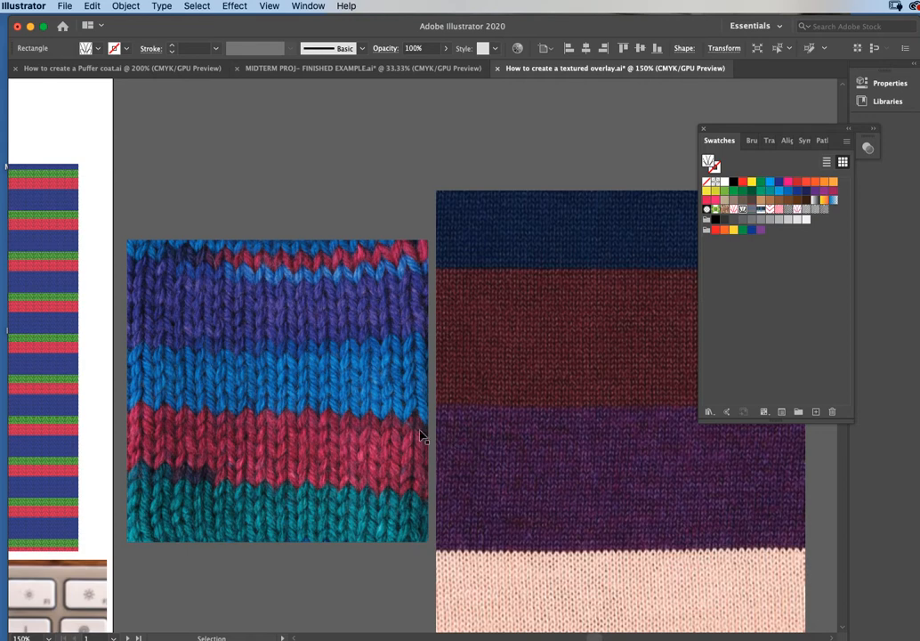
{"action": "scroll", "coordinate": [423, 436], "scroll_direction": "left", "scroll_amount": 3}
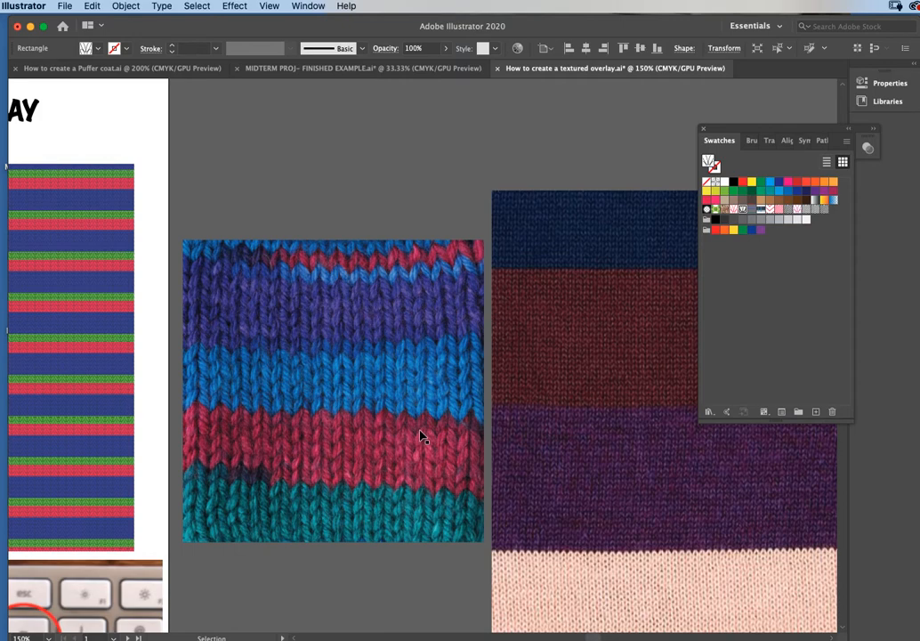
{"action": "scroll", "coordinate": [423, 436], "scroll_direction": "left", "scroll_amount": 10}
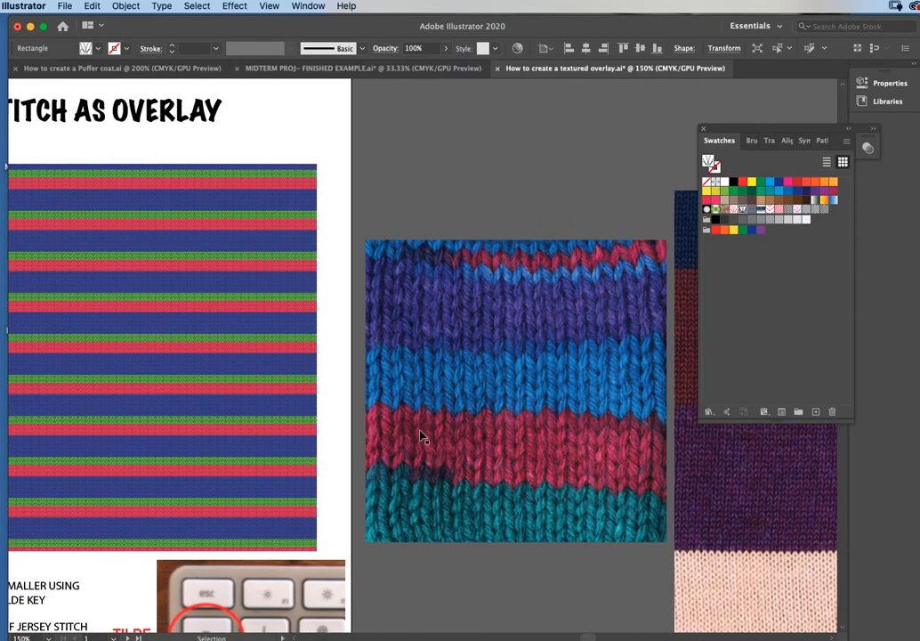
{"action": "scroll", "coordinate": [423, 436], "scroll_direction": "left", "scroll_amount": 20}
{"action": "scroll", "coordinate": [422, 436], "scroll_direction": "left", "scroll_amount": 5}
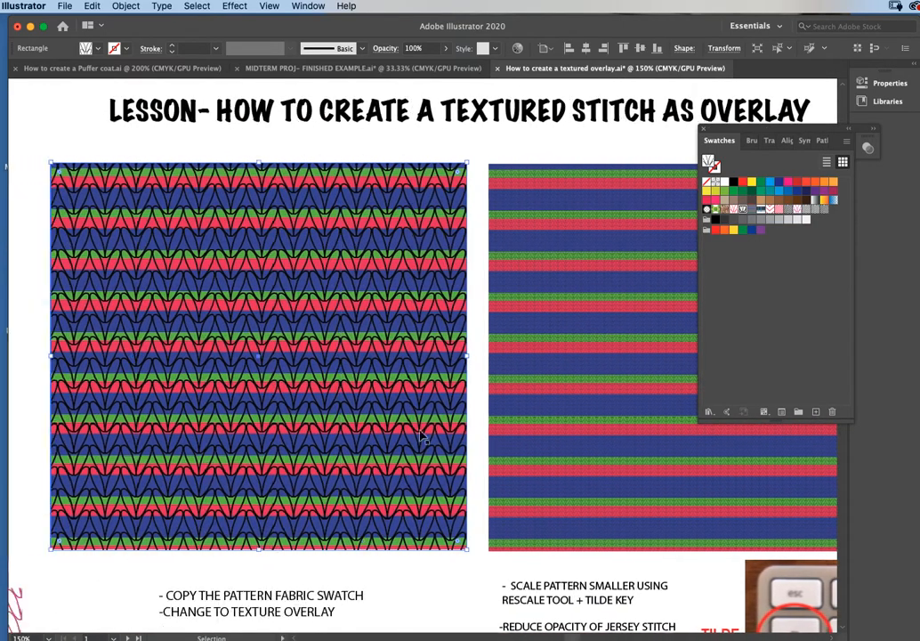
Shift the black stitch overlay partly off the striped square beneath the lesson title and select the uncovered stripes.
{"action": "key", "text": "super+minus"}
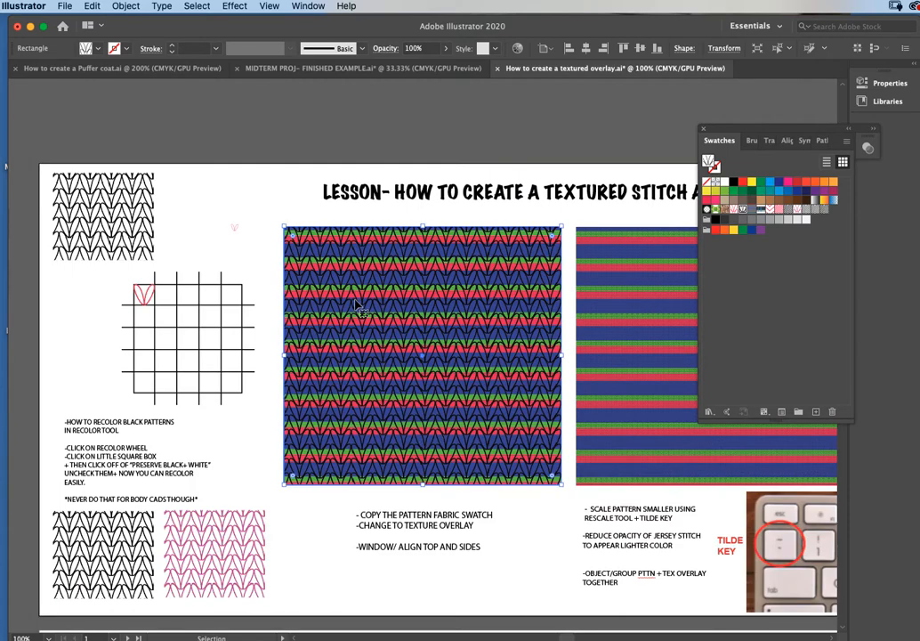
{"action": "left_click_drag", "start_coordinate": [357, 304], "coordinate": [236, 304]}
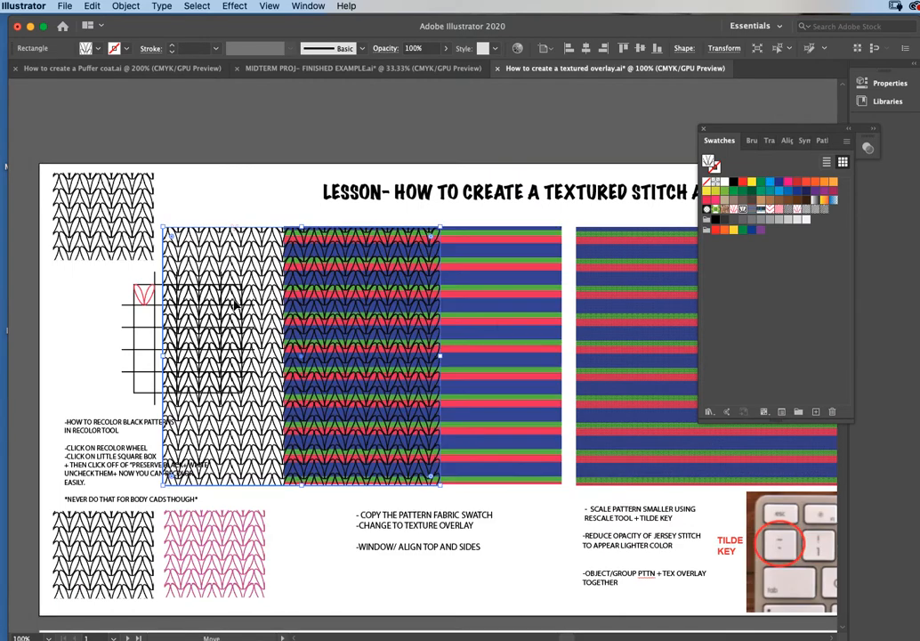
{"action": "left_click", "coordinate": [494, 321]}
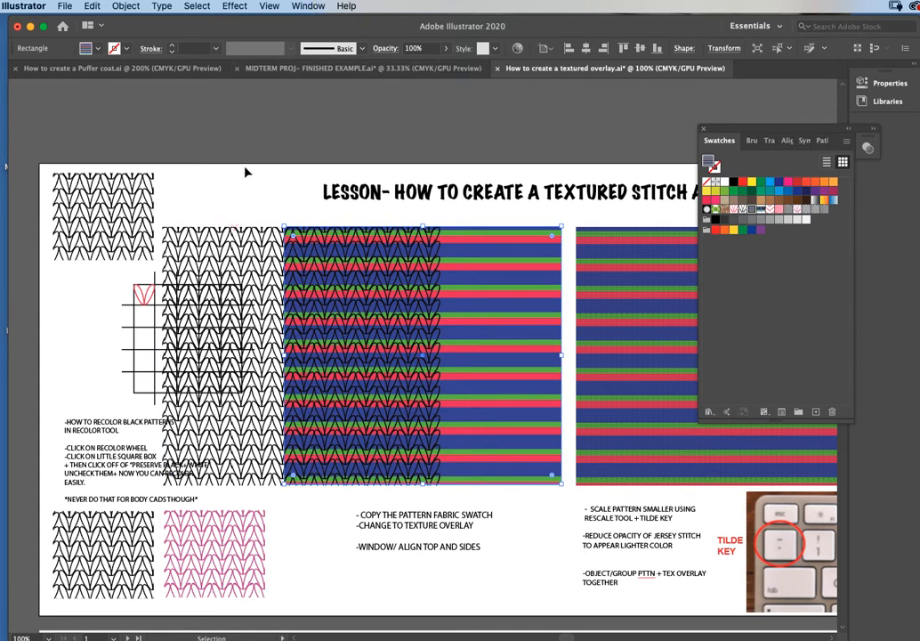
Deselect the artwork and show the Advanced toolbar.
{"action": "left_click", "coordinate": [246, 172]}
{"action": "left_click", "coordinate": [308, 6]}
{"action": "mouse_move", "coordinate": [336, 146]}
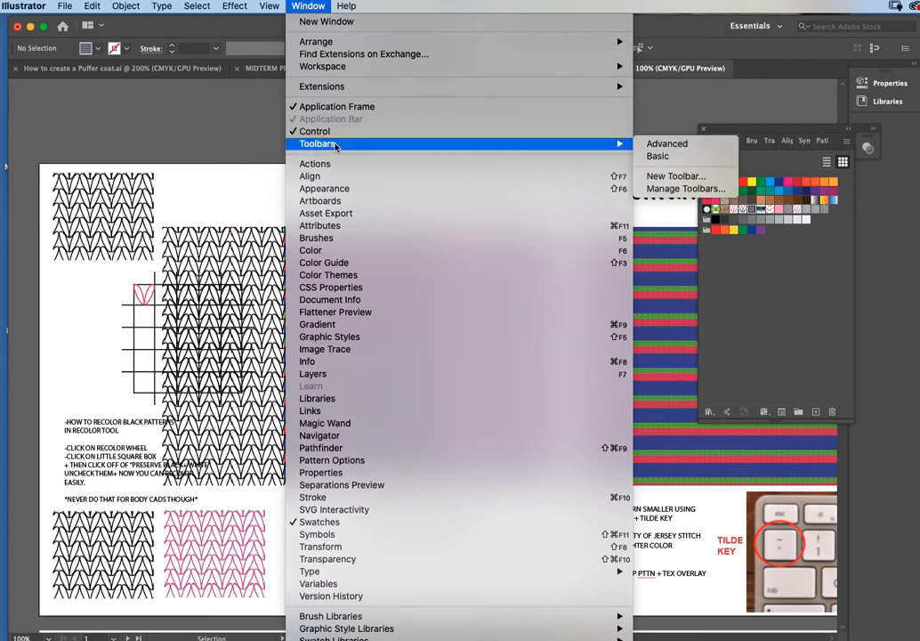
{"action": "left_click", "coordinate": [651, 148]}
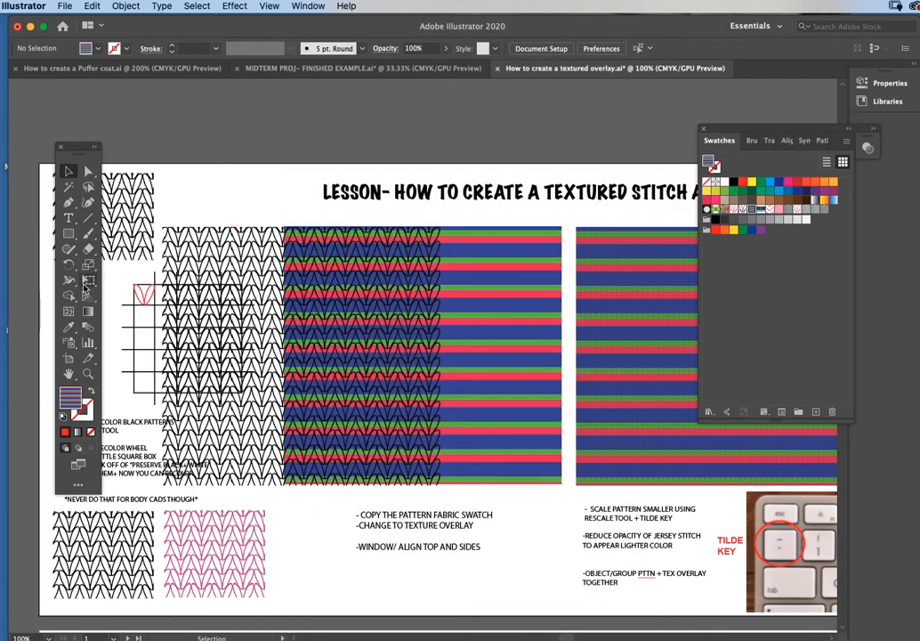
Delete the black stitch overlay lying over the striped square.
{"action": "left_click", "coordinate": [534, 361]}
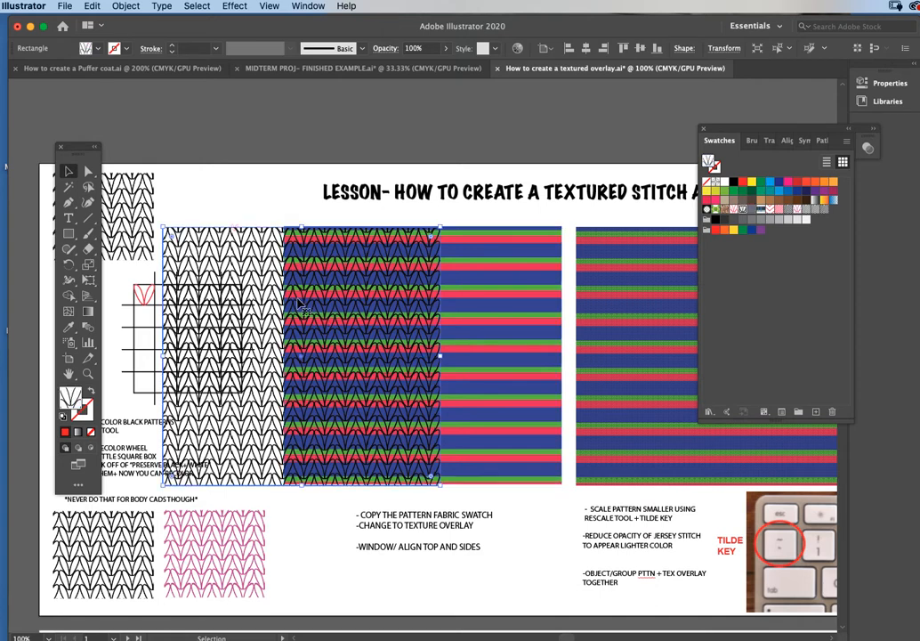
{"action": "left_click", "coordinate": [398, 301]}
{"action": "key", "text": "Delete"}
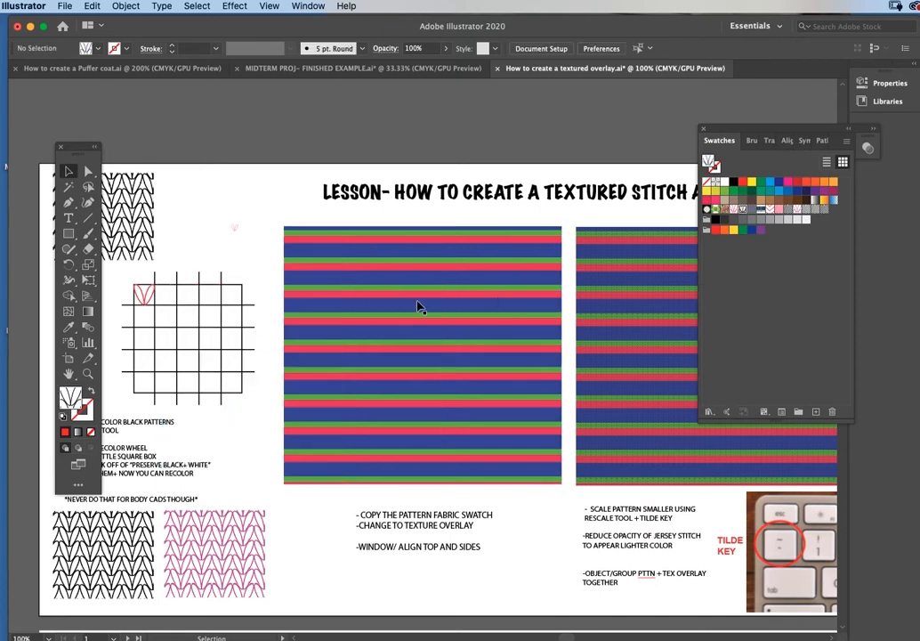
Duplicate the plain striped square and offset the copy slightly up and to the left of the original.
{"action": "left_click", "coordinate": [451, 305]}
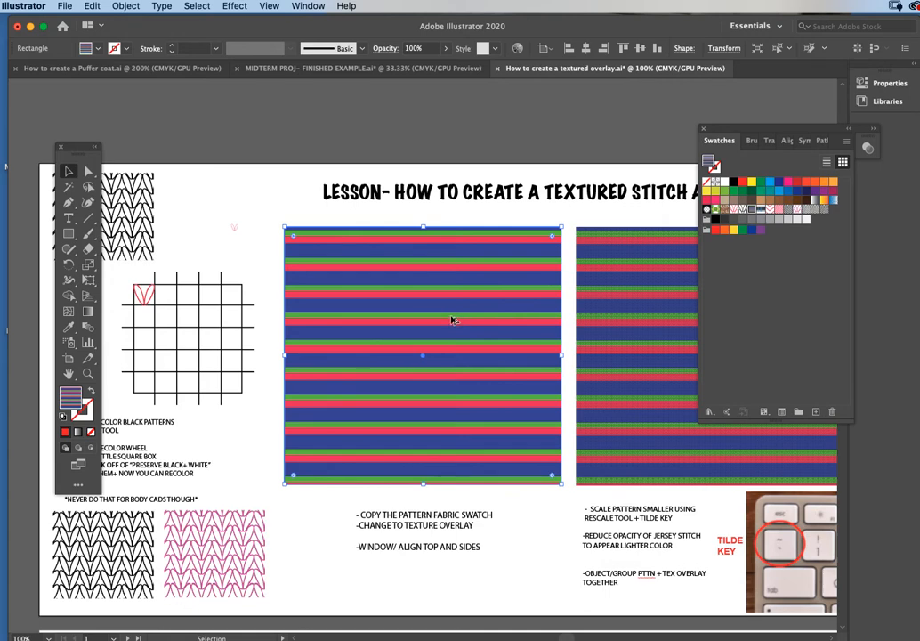
{"action": "left_click_drag", "start_coordinate": [452, 315], "coordinate": [384, 314]}
{"action": "key", "text": "super+z"}
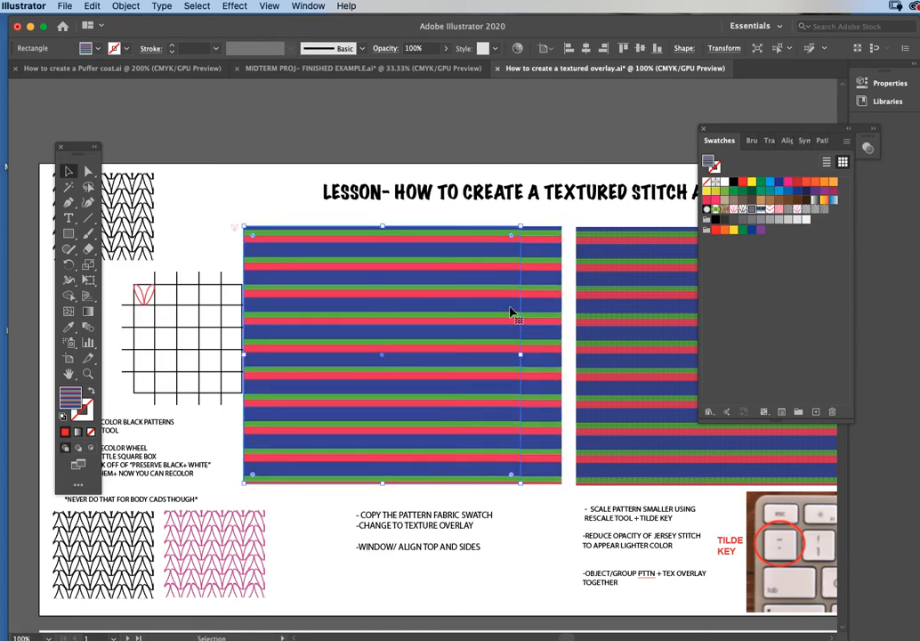
{"action": "left_click_drag", "start_coordinate": [483, 304], "coordinate": [479, 287]}
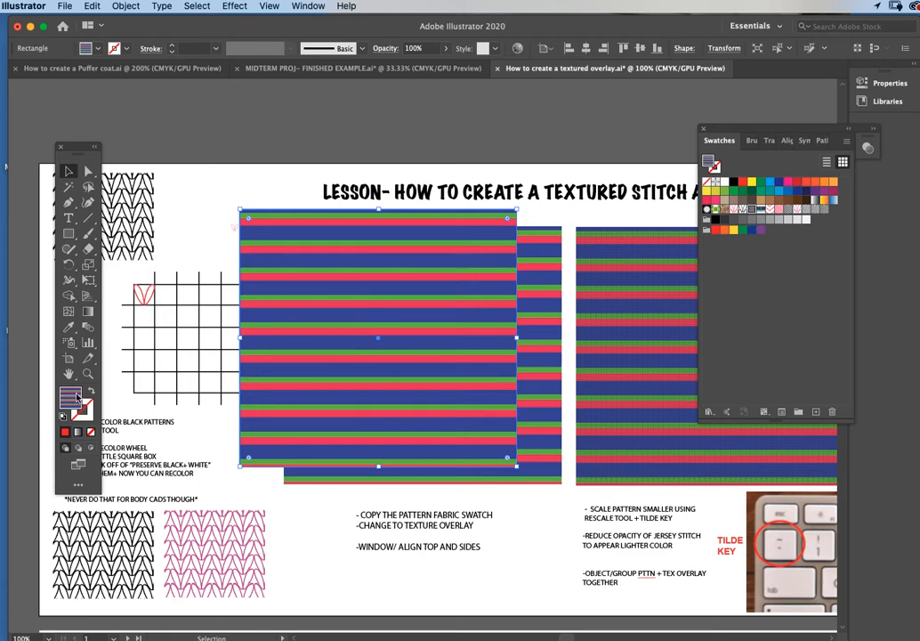
Fill the striped copy with the black knit stitch pattern swatch and move it closer over the original stripes.
{"action": "left_click", "coordinate": [743, 210]}
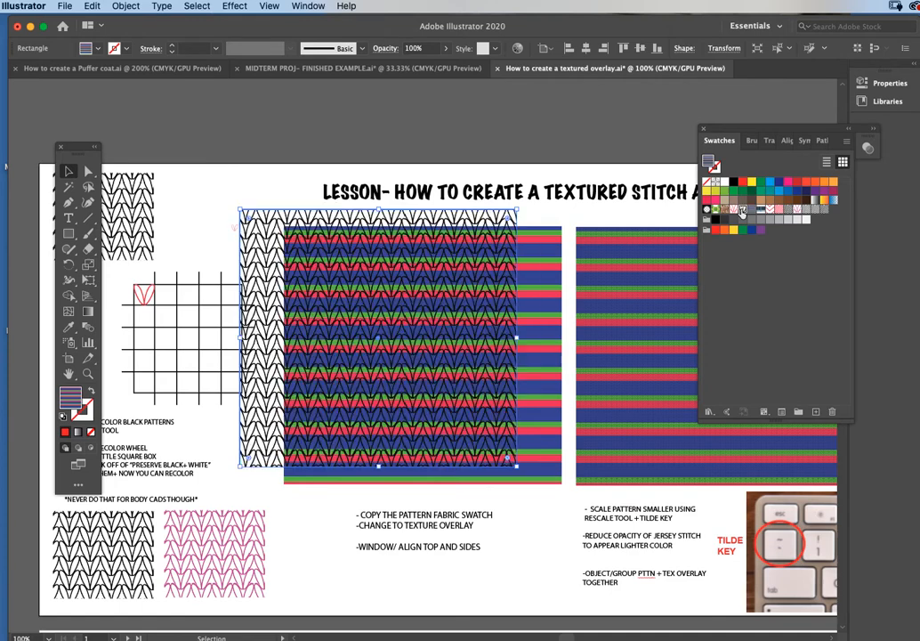
{"action": "left_click_drag", "start_coordinate": [372, 293], "coordinate": [361, 318]}
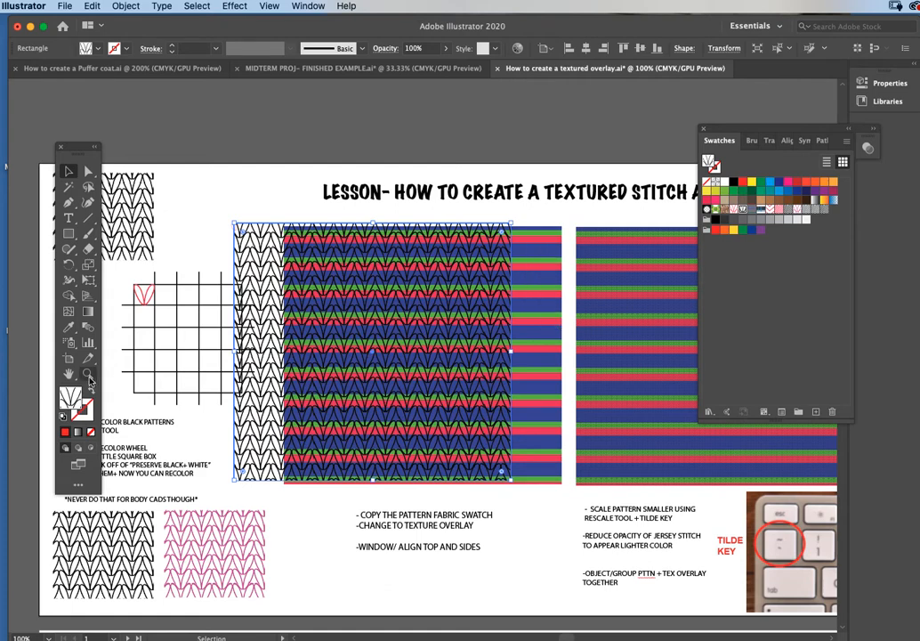
{"action": "left_click_drag", "start_coordinate": [437, 300], "coordinate": [470, 309]}
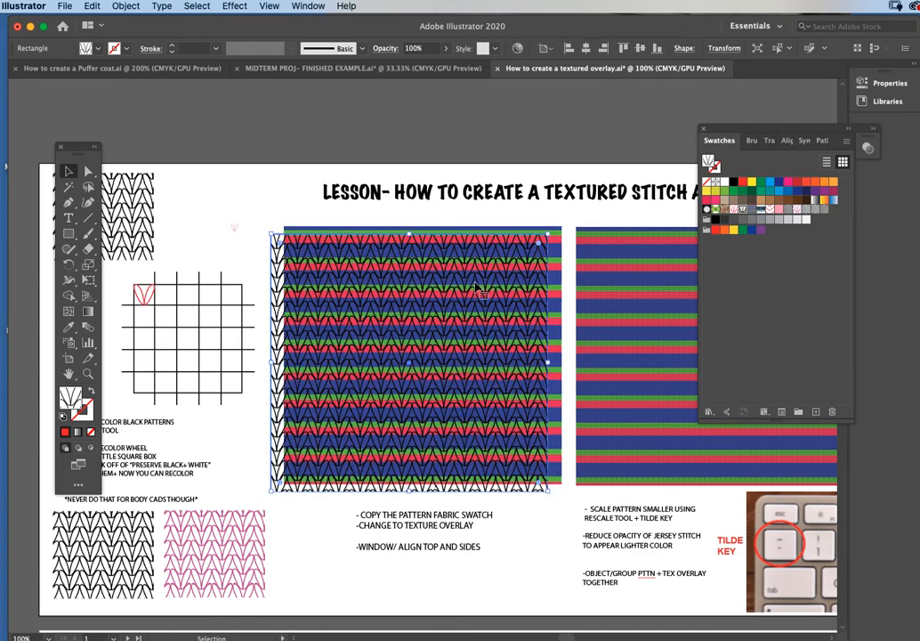
Align the black stitch overlay and the striped square beneath it along their top and left edges.
{"action": "left_click", "coordinate": [89, 375]}
{"action": "left_click", "coordinate": [487, 347]}
{"action": "scroll", "coordinate": [272, 278], "scroll_direction": "left", "scroll_amount": 4}
{"action": "key", "text": "v"}
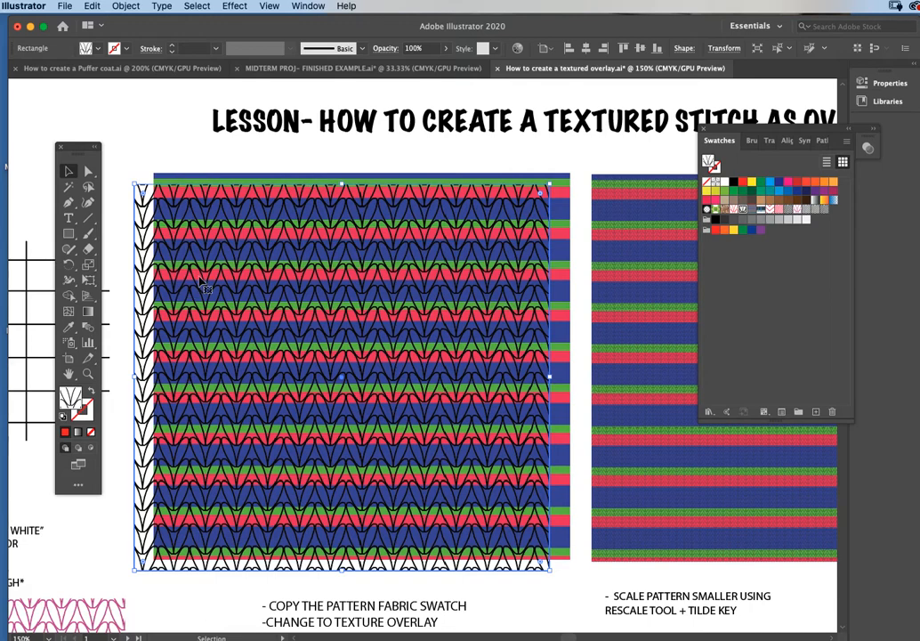
{"action": "left_click", "coordinate": [211, 138]}
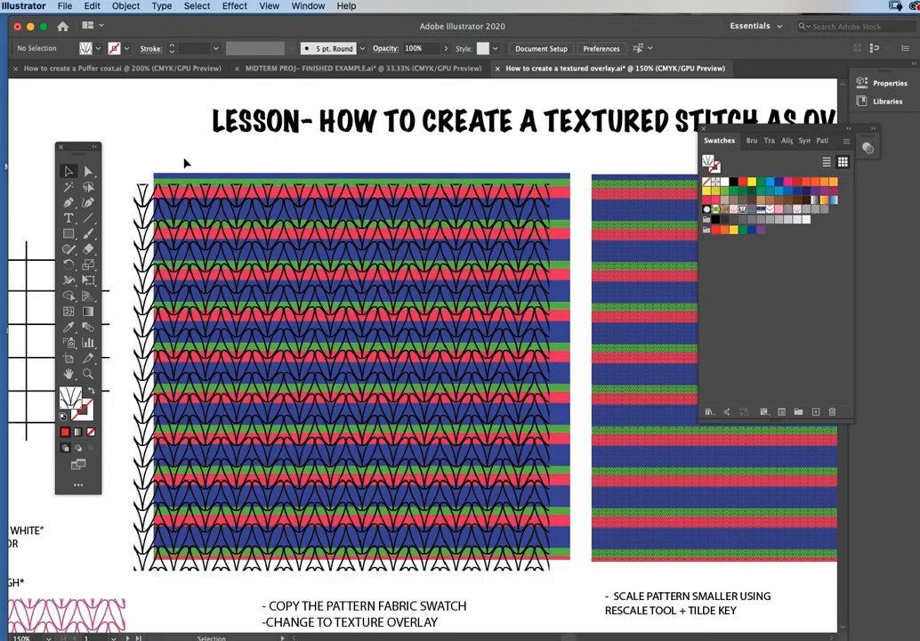
{"action": "left_click", "coordinate": [267, 204]}
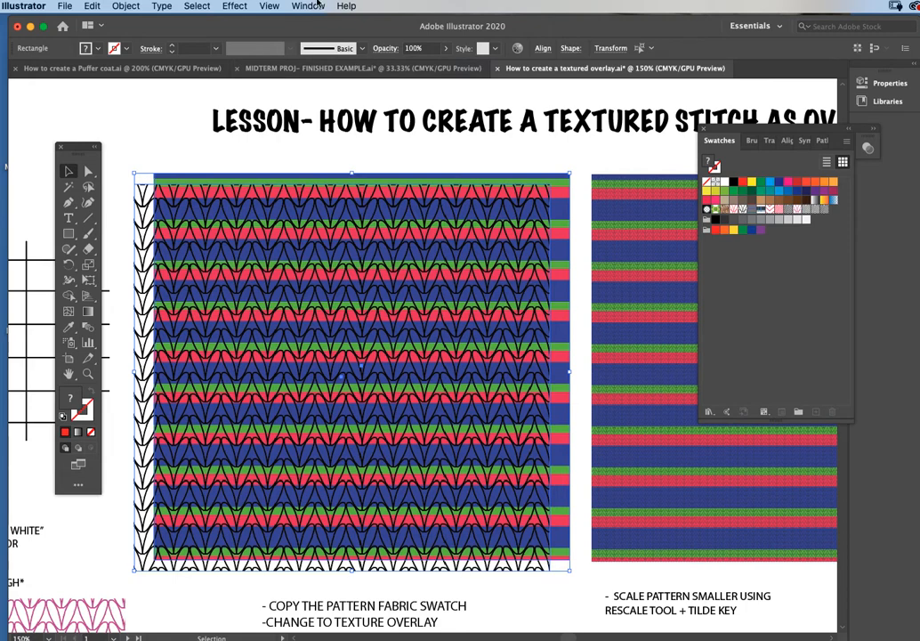
{"action": "left_click", "coordinate": [316, 5]}
{"action": "left_click", "coordinate": [341, 179]}
{"action": "left_click_drag", "start_coordinate": [774, 133], "coordinate": [627, 166]}
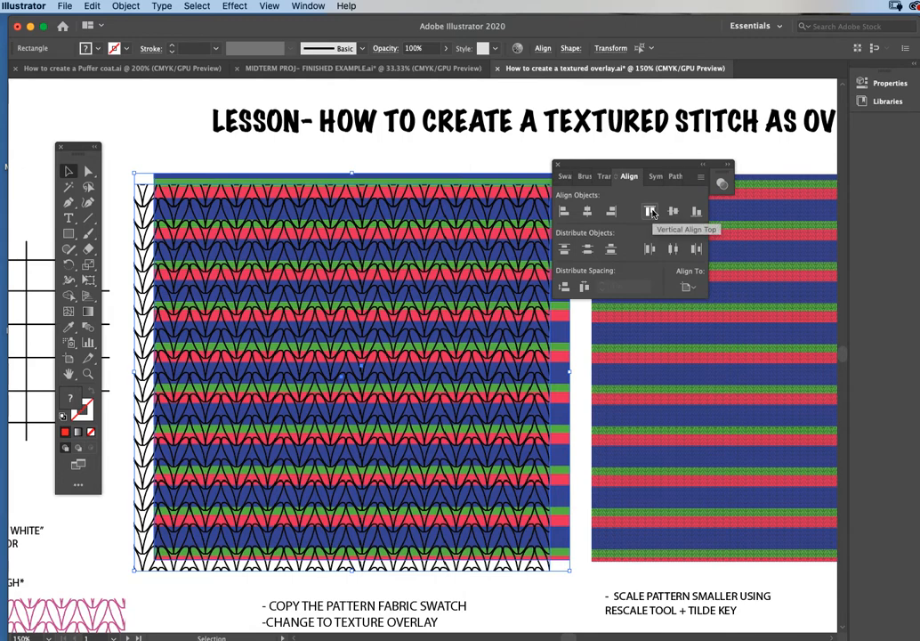
{"action": "left_click", "coordinate": [652, 211]}
{"action": "left_click", "coordinate": [562, 212]}
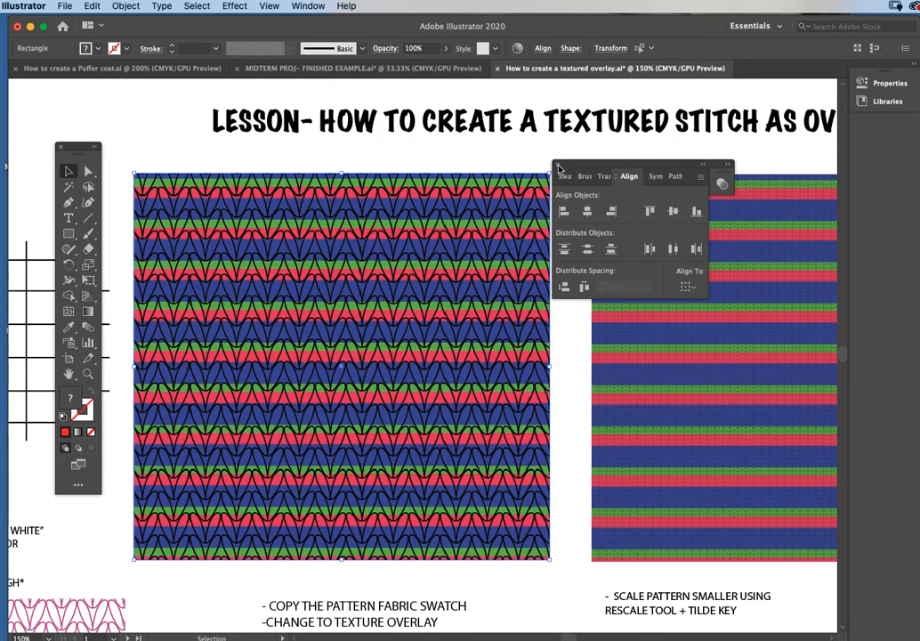
{"action": "left_click", "coordinate": [558, 167]}
Nudge the aligned stripes and stitch overlay together slightly to the right, leaving nothing selected.
{"action": "key", "text": "a"}
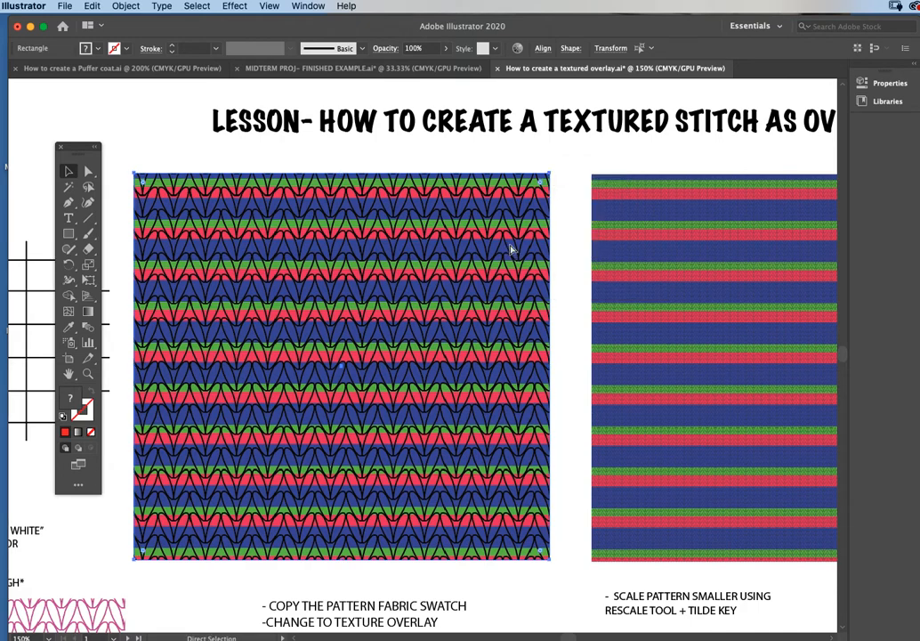
{"action": "key", "text": "super+minus"}
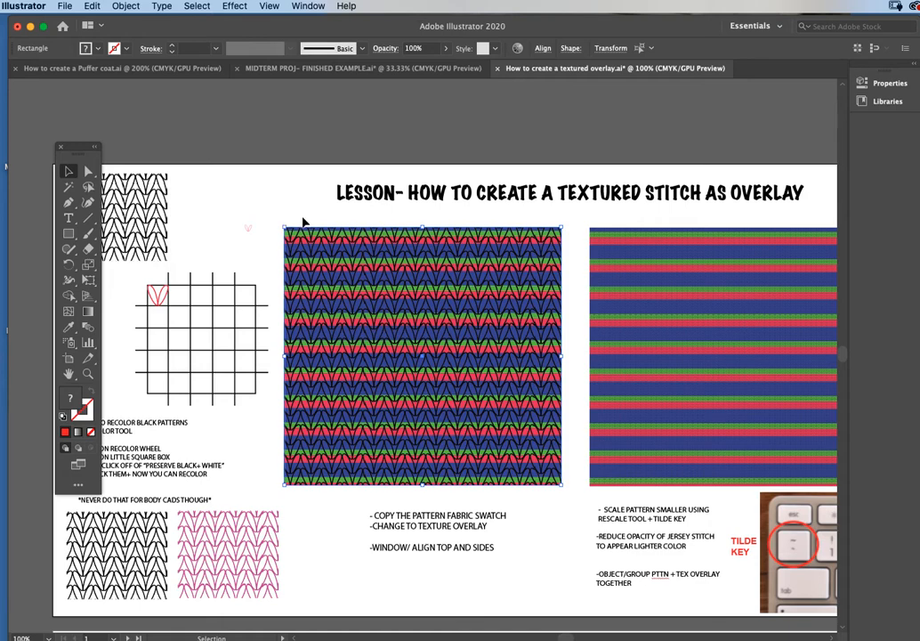
{"action": "left_click", "coordinate": [353, 223]}
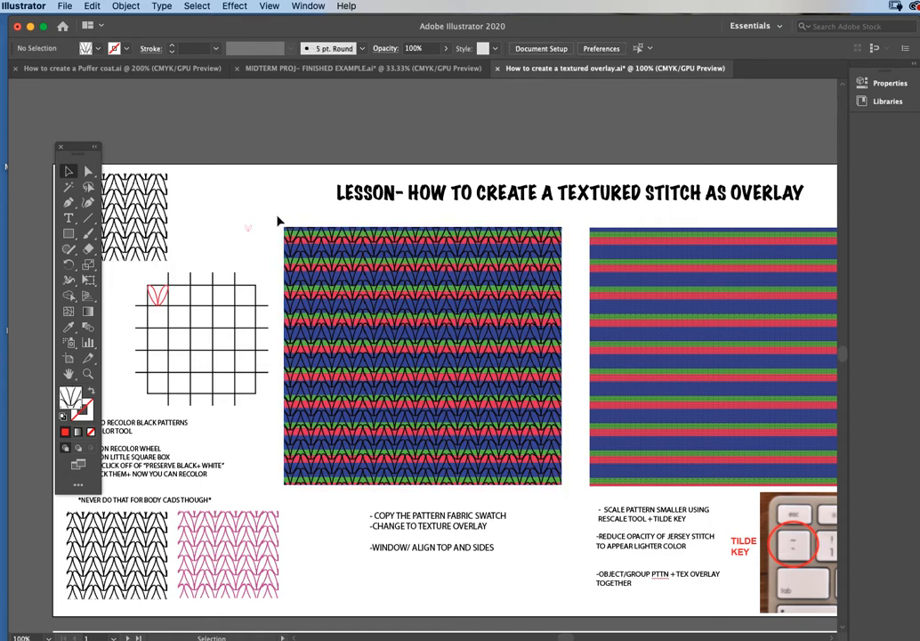
{"action": "left_click", "coordinate": [523, 319]}
{"action": "key", "text": "Right"}
{"action": "key", "text": "Right"}
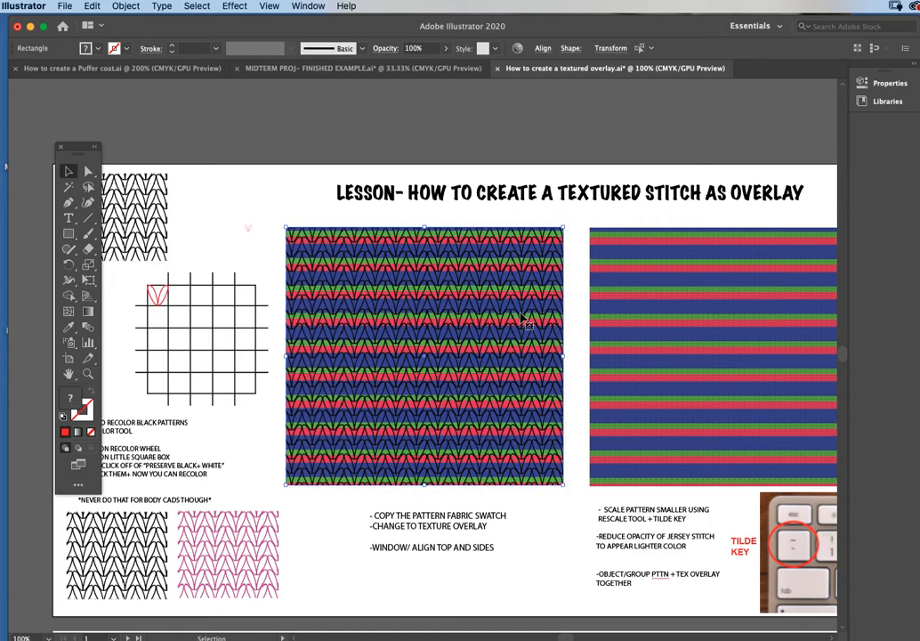
{"action": "left_click", "coordinate": [322, 219]}
Compare the large stitch overlay with the knit fabric reference photos beside the artboard.
{"action": "left_click", "coordinate": [84, 375]}
{"action": "left_click", "coordinate": [489, 369]}
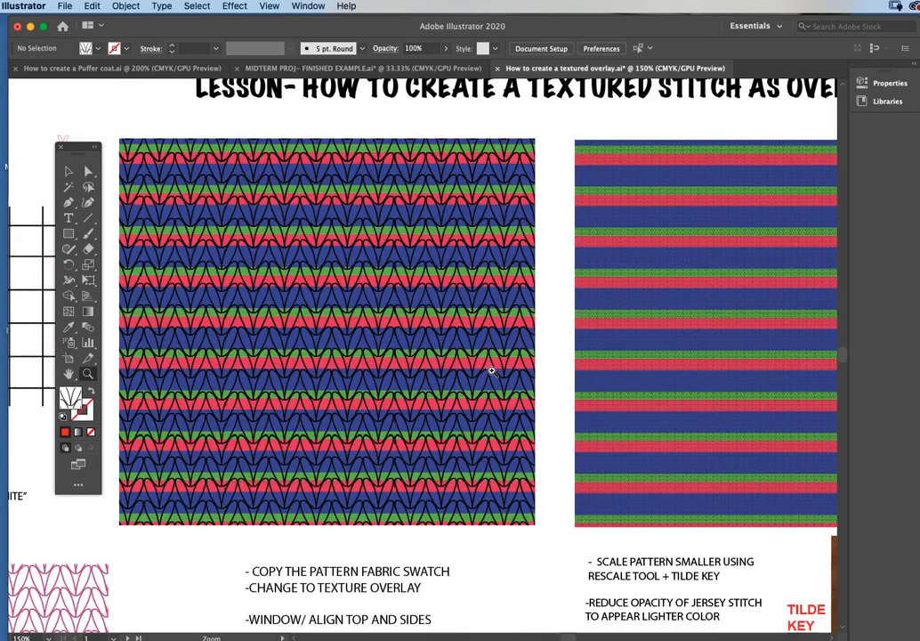
{"action": "left_click", "coordinate": [70, 172]}
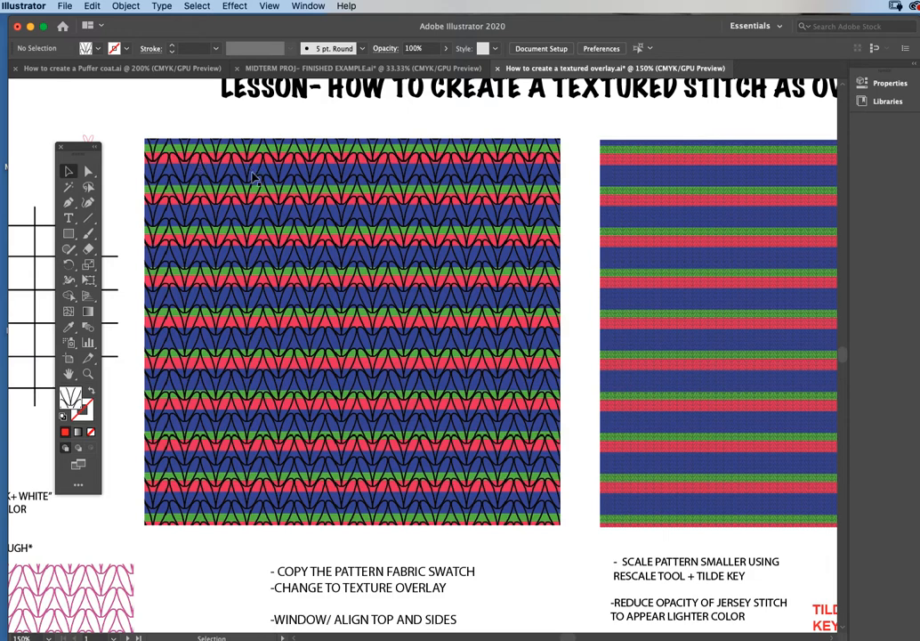
{"action": "scroll", "coordinate": [298, 266], "scroll_direction": "right", "scroll_amount": 2}
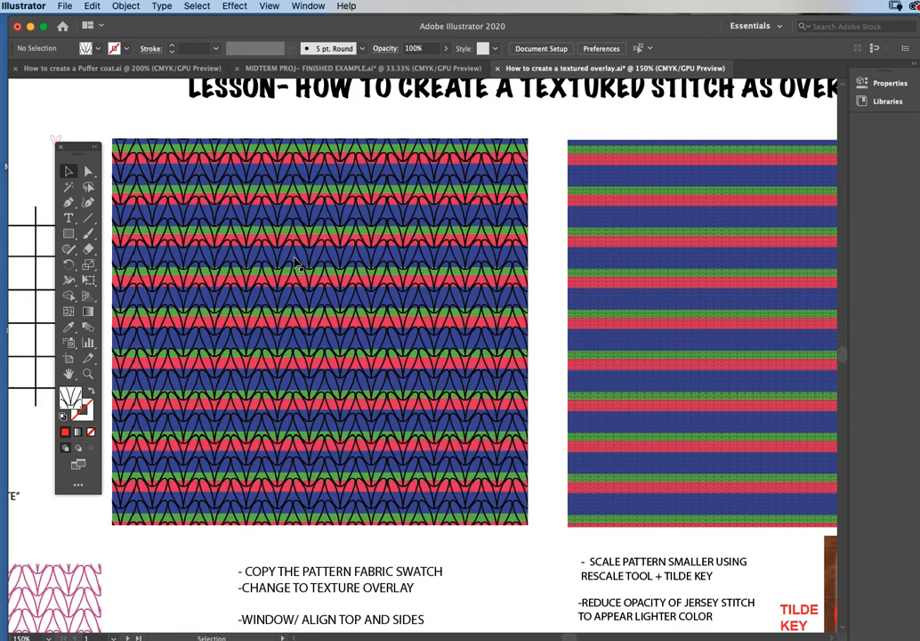
{"action": "scroll", "coordinate": [302, 276], "scroll_direction": "right", "scroll_amount": 10}
{"action": "scroll", "coordinate": [327, 295], "scroll_direction": "right", "scroll_amount": 8}
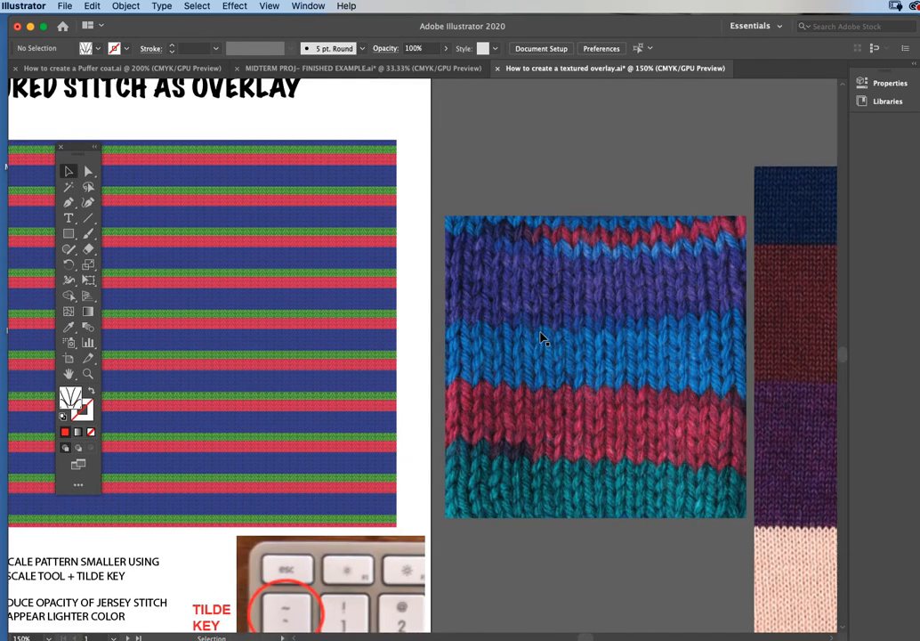
{"action": "scroll", "coordinate": [543, 337], "scroll_direction": "right", "scroll_amount": 5}
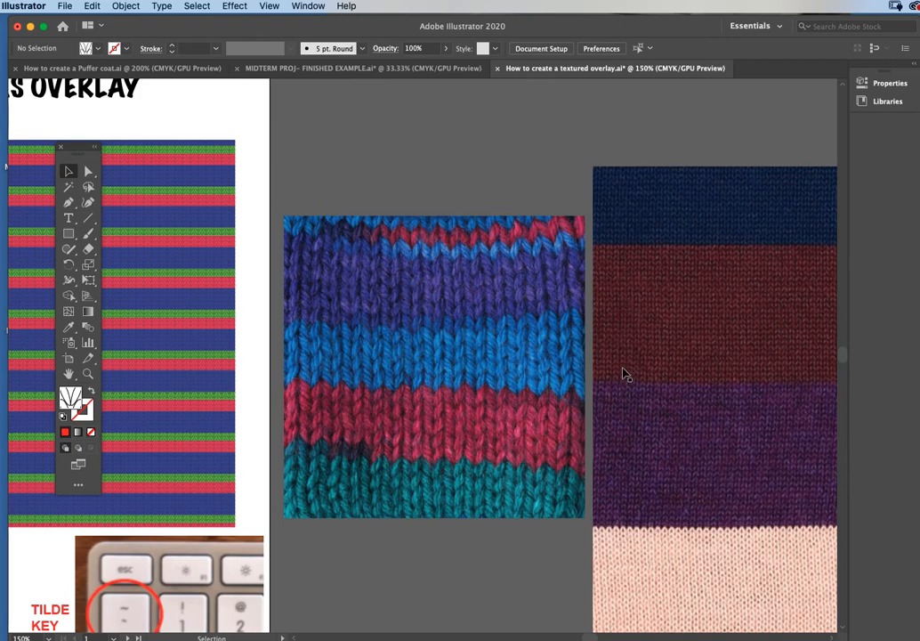
{"action": "key", "text": "super+equal"}
{"action": "scroll", "coordinate": [614, 367], "scroll_direction": "right", "scroll_amount": 5}
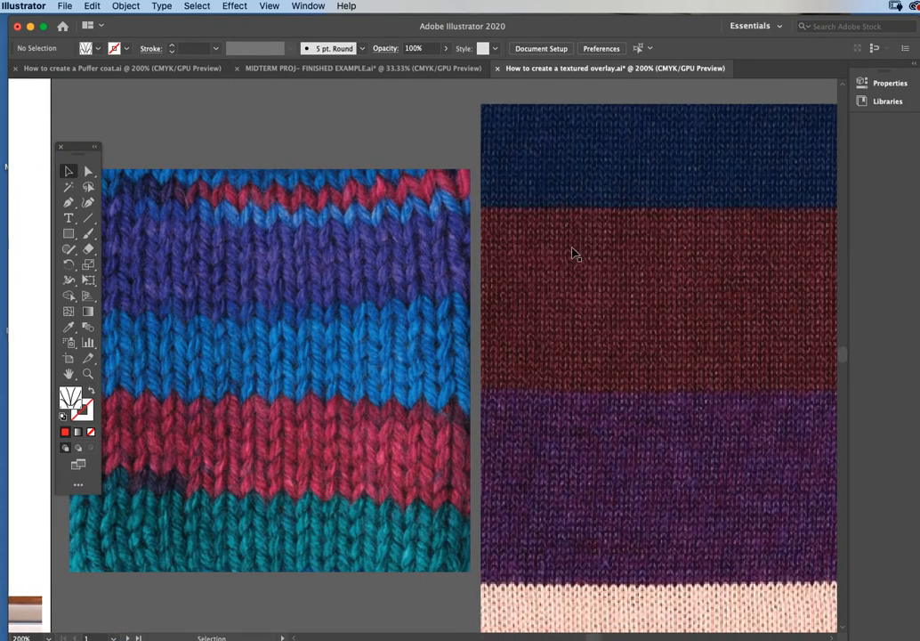
{"action": "key", "text": "super+minus"}
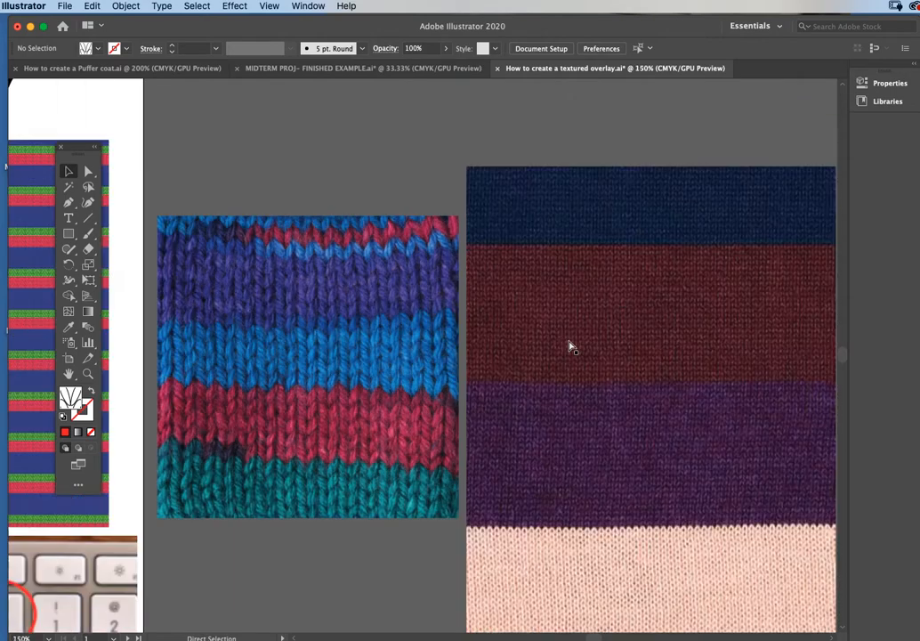
{"action": "key", "text": "super+minus"}
{"action": "scroll", "coordinate": [289, 311], "scroll_direction": "left", "scroll_amount": 10}
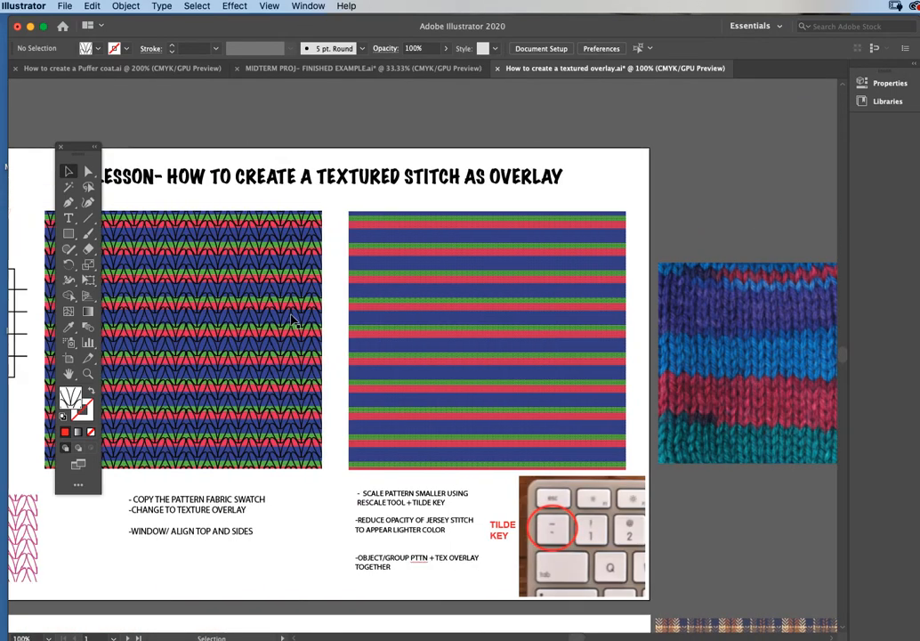
Select the fine stitch overlay on the finished example square and examine its texture up close.
{"action": "left_click", "coordinate": [88, 374]}
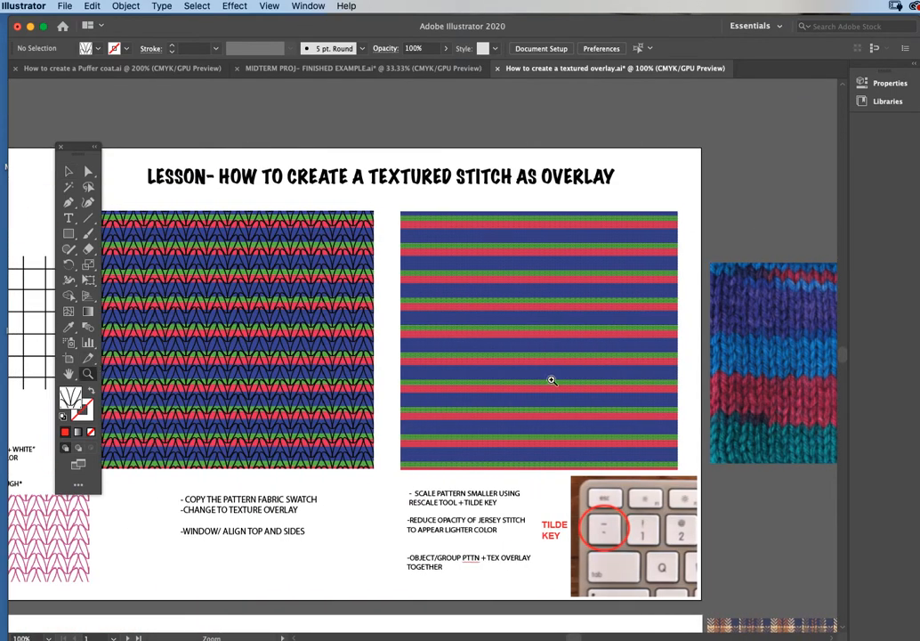
{"action": "left_click", "coordinate": [436, 363]}
{"action": "left_click", "coordinate": [68, 170]}
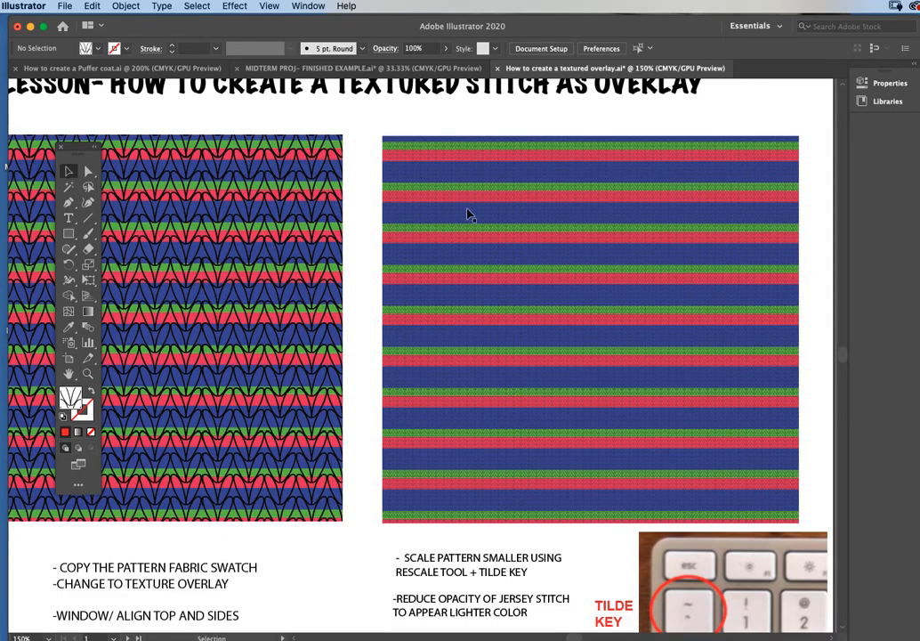
{"action": "left_click", "coordinate": [458, 209]}
{"action": "left_click", "coordinate": [89, 374]}
{"action": "left_click", "coordinate": [487, 303]}
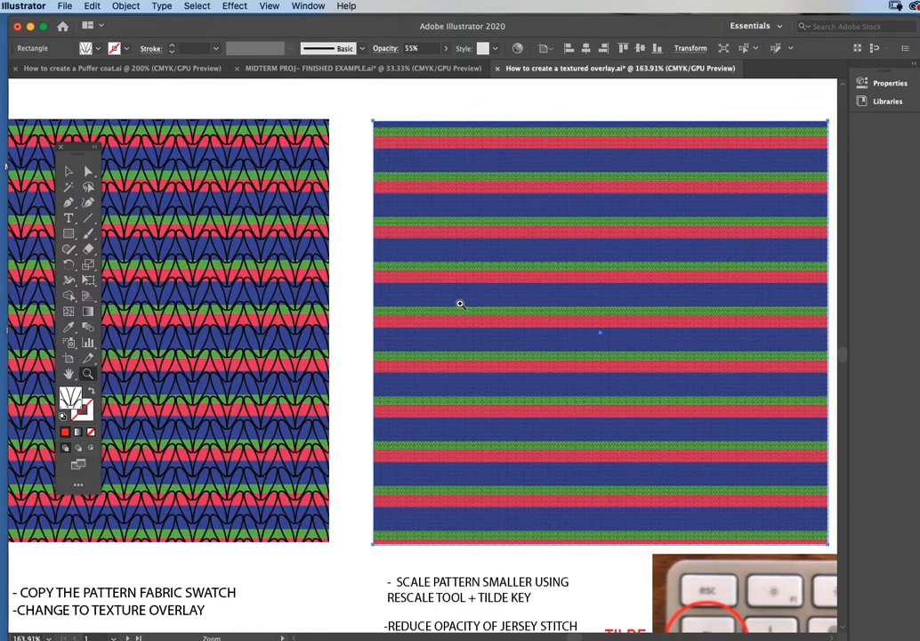
{"action": "left_click", "coordinate": [454, 309]}
{"action": "left_click", "coordinate": [460, 309]}
{"action": "left_click", "coordinate": [429, 332]}
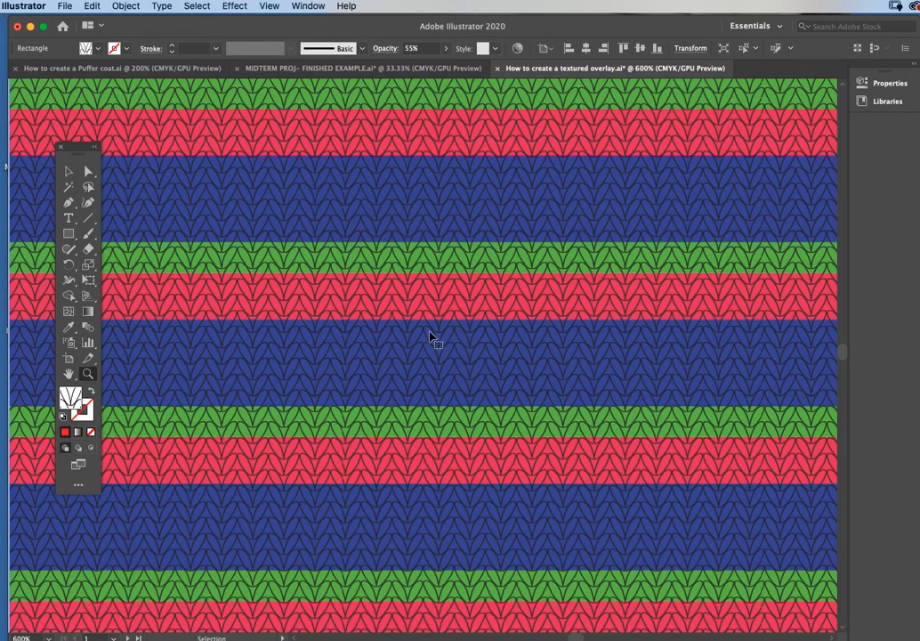
{"action": "left_click", "coordinate": [429, 337], "text": "alt"}
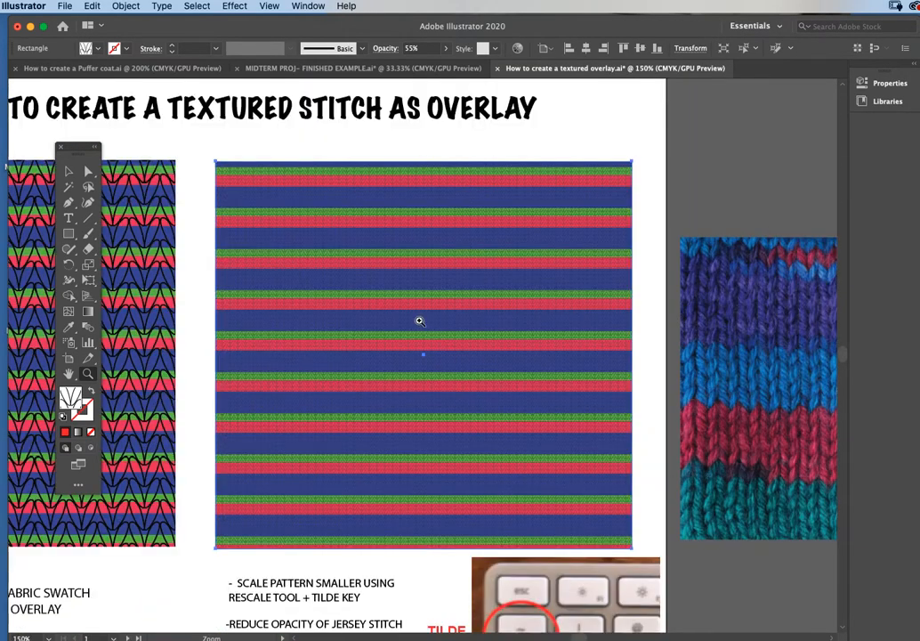
{"action": "left_click", "coordinate": [70, 171]}
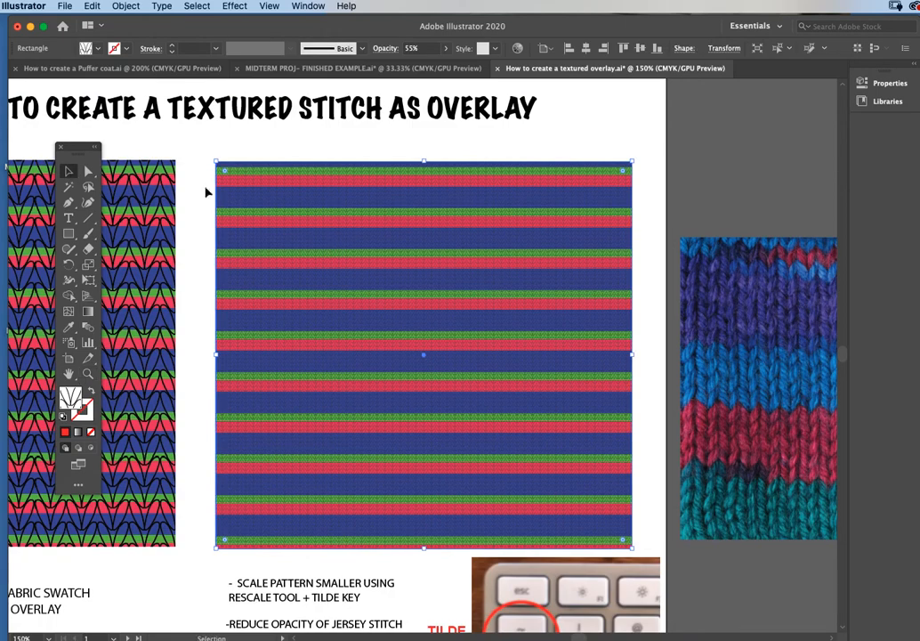
Move the fine stitch overlay off the second striped square into the empty area beyond the artboard.
{"action": "scroll", "coordinate": [349, 318], "scroll_direction": "left", "scroll_amount": 5}
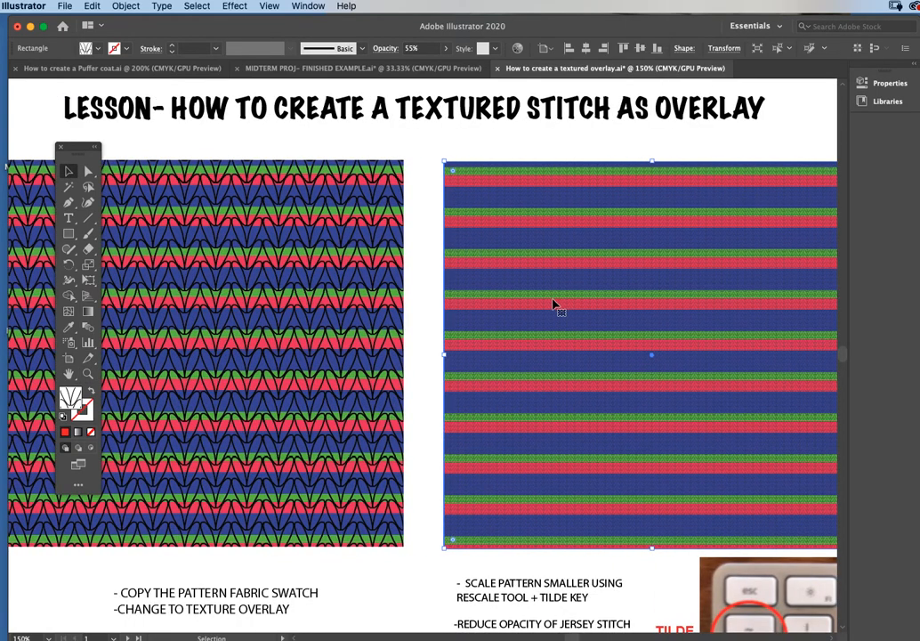
{"action": "scroll", "coordinate": [555, 305], "scroll_direction": "right", "scroll_amount": 6}
{"action": "left_click_drag", "start_coordinate": [510, 304], "coordinate": [785, 305]}
{"action": "left_click_drag", "start_coordinate": [564, 304], "coordinate": [749, 296]}
Copy the large black stitch overlay from the first striped square onto the plain second striped square.
{"action": "scroll", "coordinate": [280, 307], "scroll_direction": "left", "scroll_amount": 8}
{"action": "left_click", "coordinate": [279, 307]}
{"action": "scroll", "coordinate": [409, 309], "scroll_direction": "right", "scroll_amount": 2}
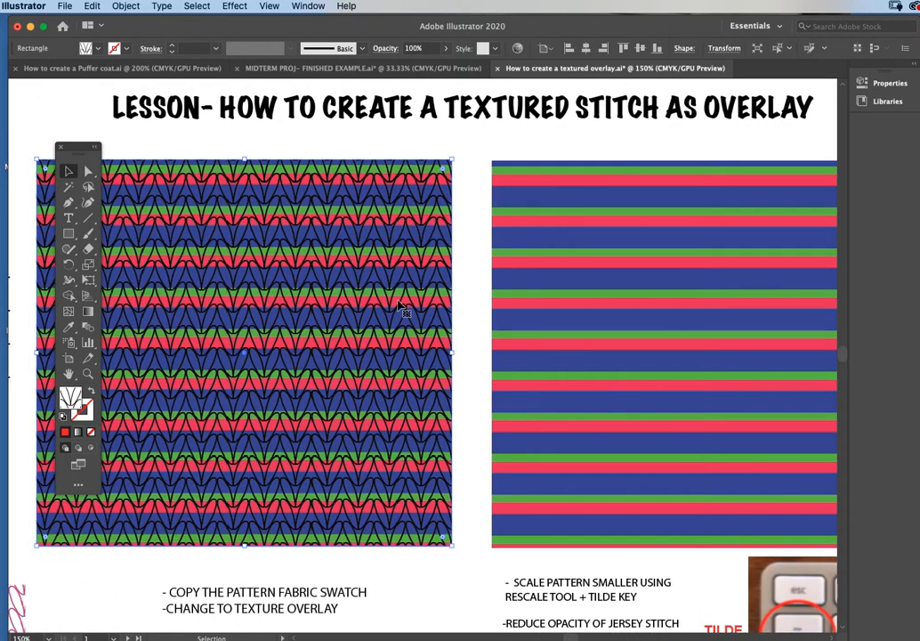
{"action": "scroll", "coordinate": [400, 308], "scroll_direction": "right", "scroll_amount": 4}
{"action": "key", "text": "super+v"}
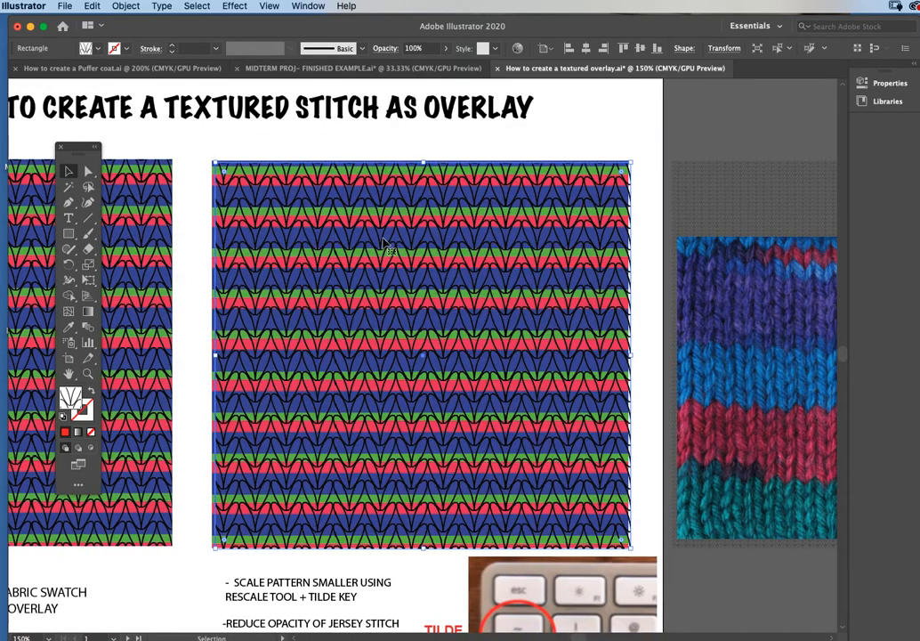
Align the copied stitch overlay with the second striped square vertically and along their left edges.
{"action": "left_click_drag", "start_coordinate": [287, 152], "coordinate": [386, 204]}
{"action": "left_click", "coordinate": [542, 48]}
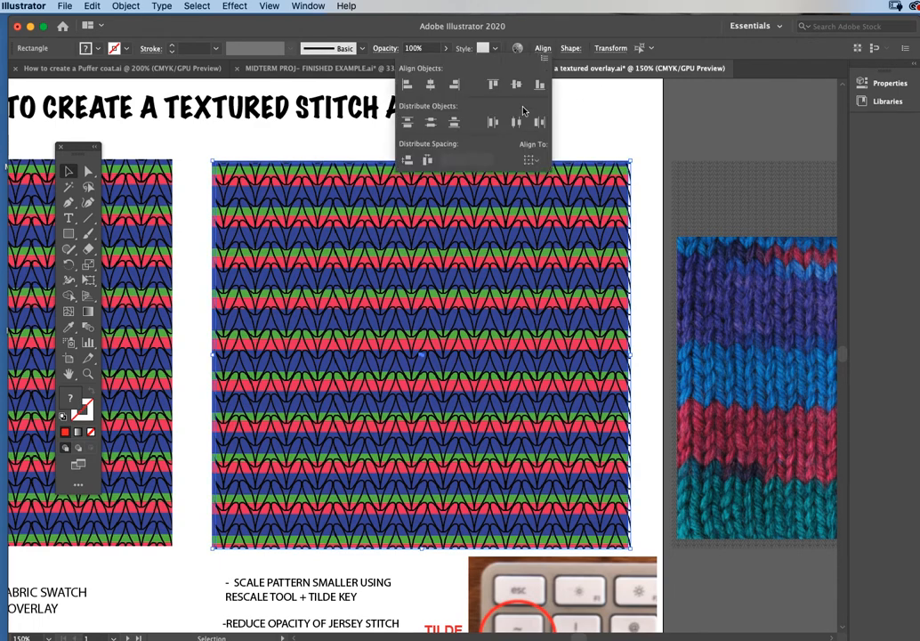
{"action": "left_click", "coordinate": [516, 84]}
{"action": "left_click", "coordinate": [407, 85]}
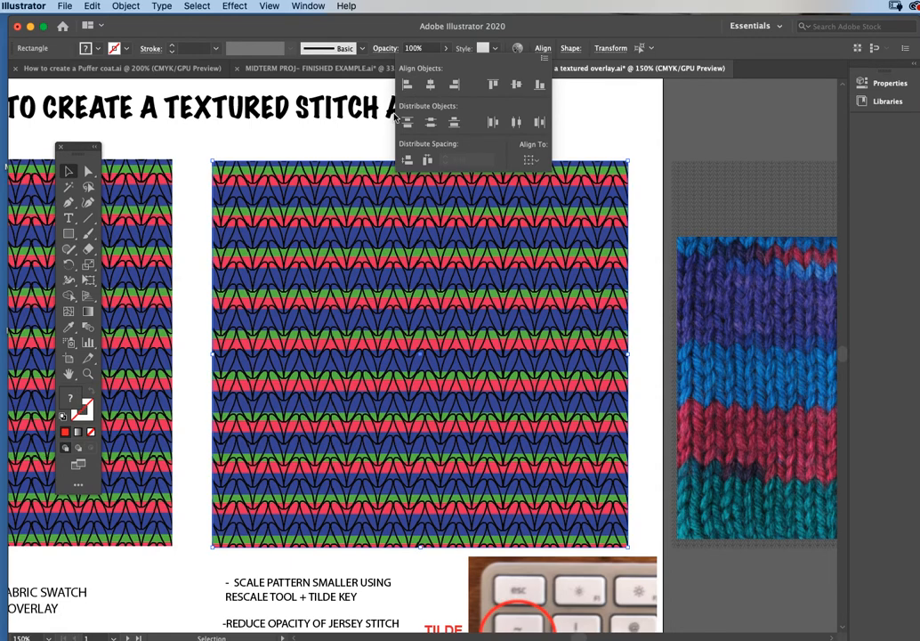
Review the lesson notes on scaling the pattern with the tilde key and the second square's stitch overlay.
{"action": "scroll", "coordinate": [402, 258], "scroll_direction": "right", "scroll_amount": 2}
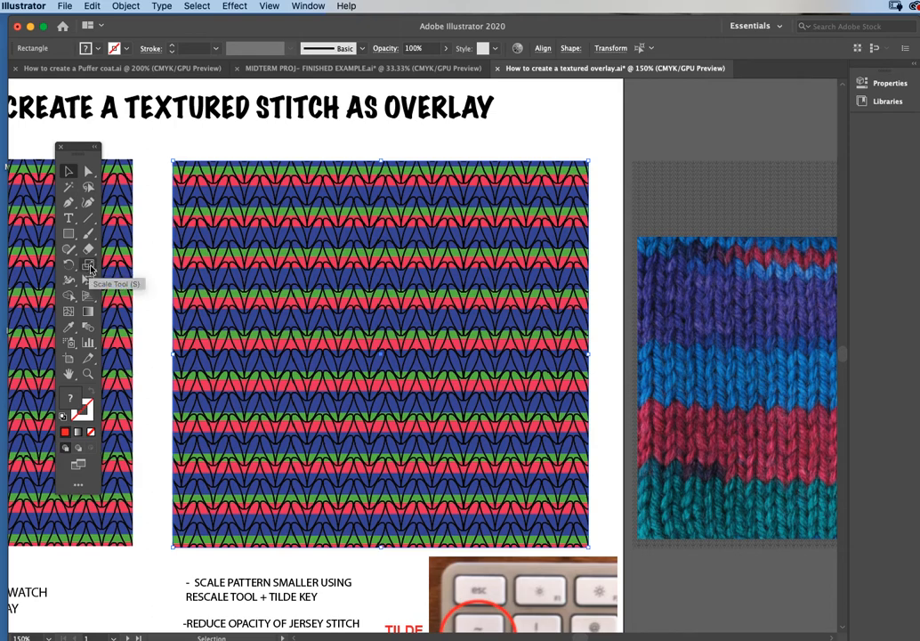
{"action": "scroll", "coordinate": [454, 470], "scroll_direction": "down", "scroll_amount": 5}
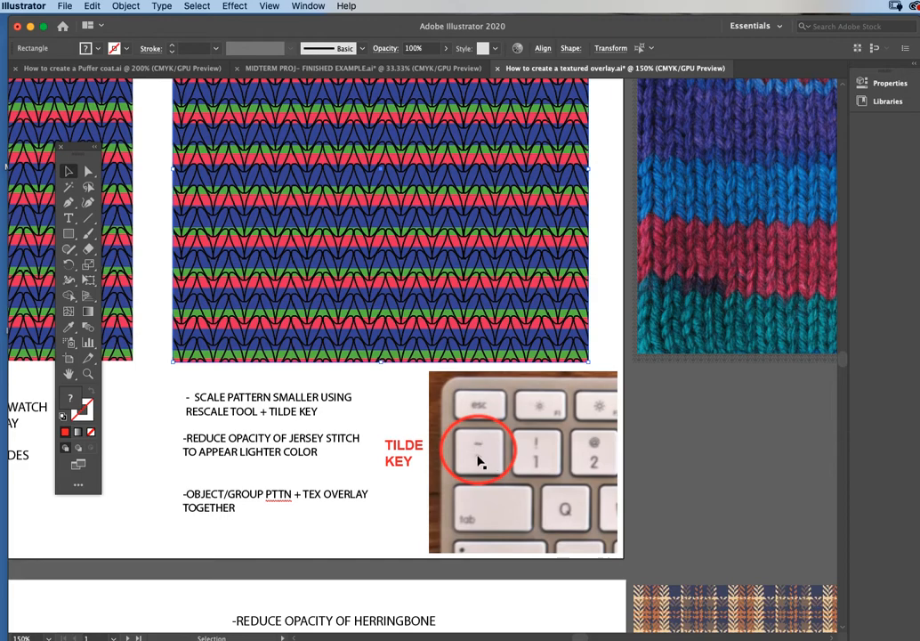
{"action": "scroll", "coordinate": [476, 460], "scroll_direction": "up", "scroll_amount": 5}
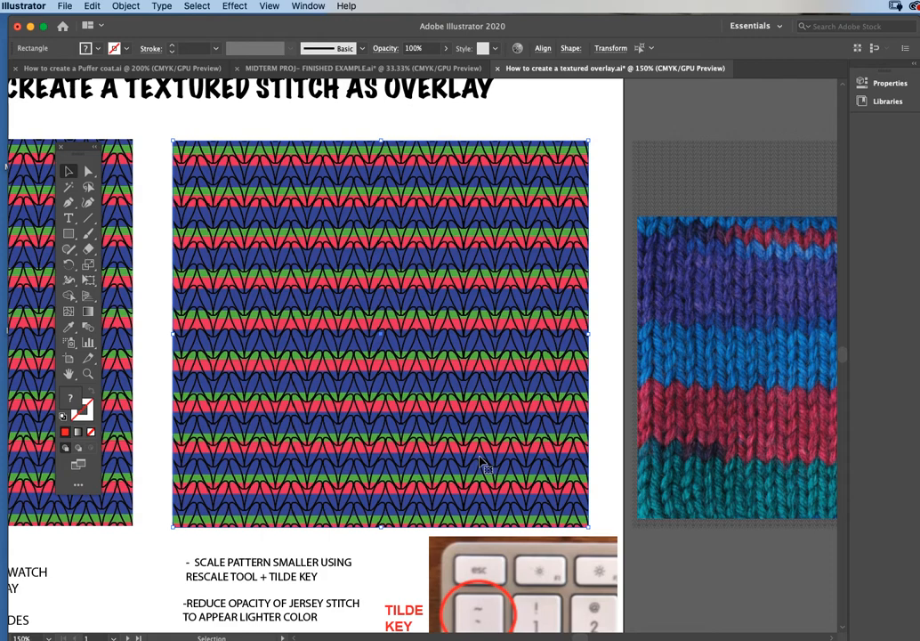
{"action": "key", "text": "super+minus"}
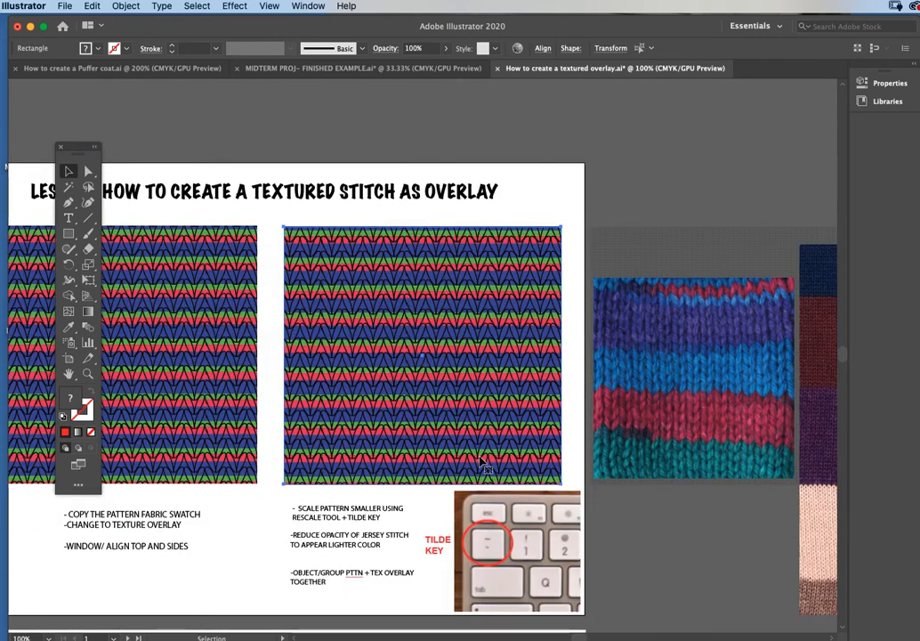
{"action": "left_click", "coordinate": [90, 374]}
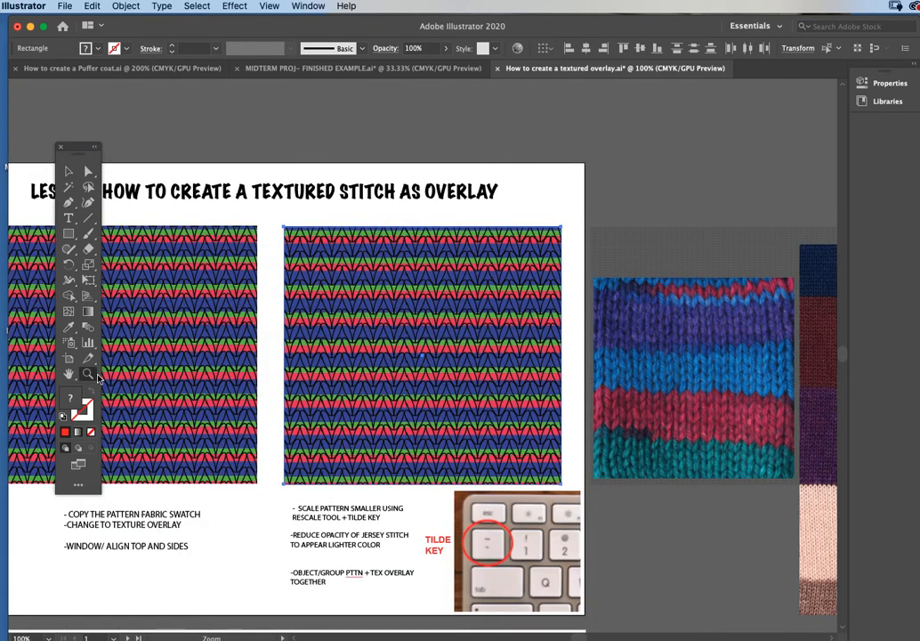
{"action": "left_click", "coordinate": [401, 376]}
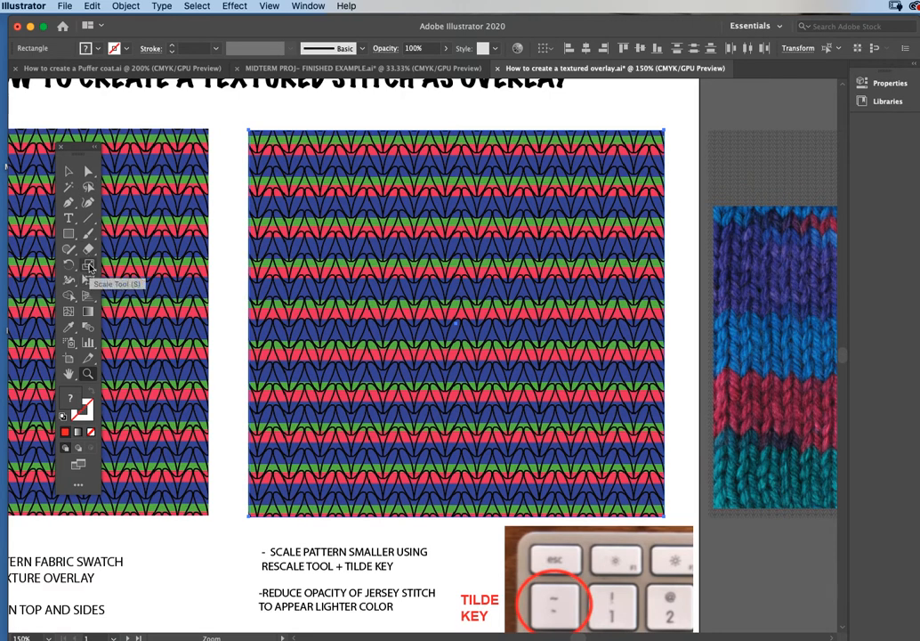
{"action": "left_click", "coordinate": [69, 170]}
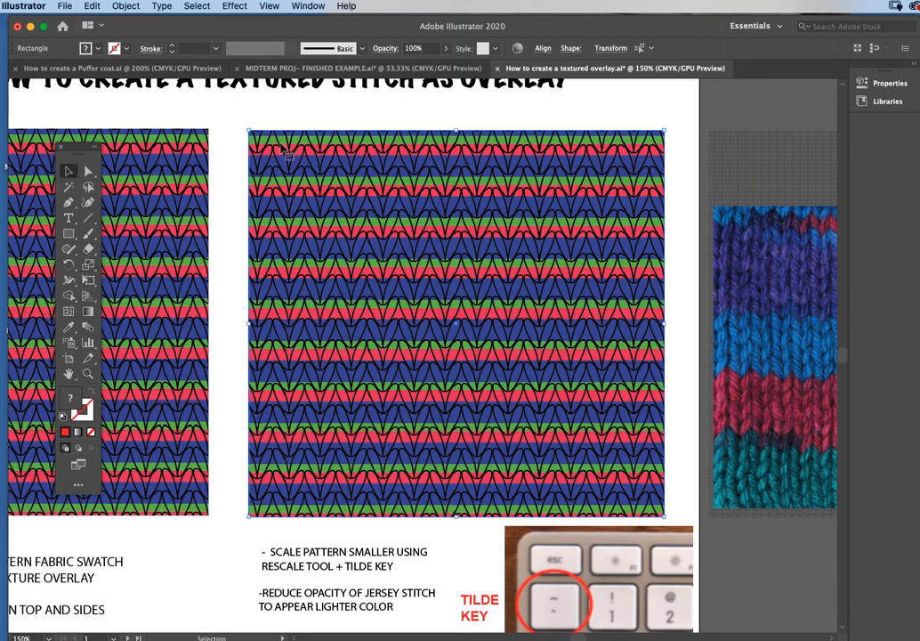
Shift the stitch overlay sideways off the second striped square and move it back over the square.
{"action": "left_click", "coordinate": [298, 110]}
{"action": "left_click_drag", "start_coordinate": [320, 155], "coordinate": [373, 153]}
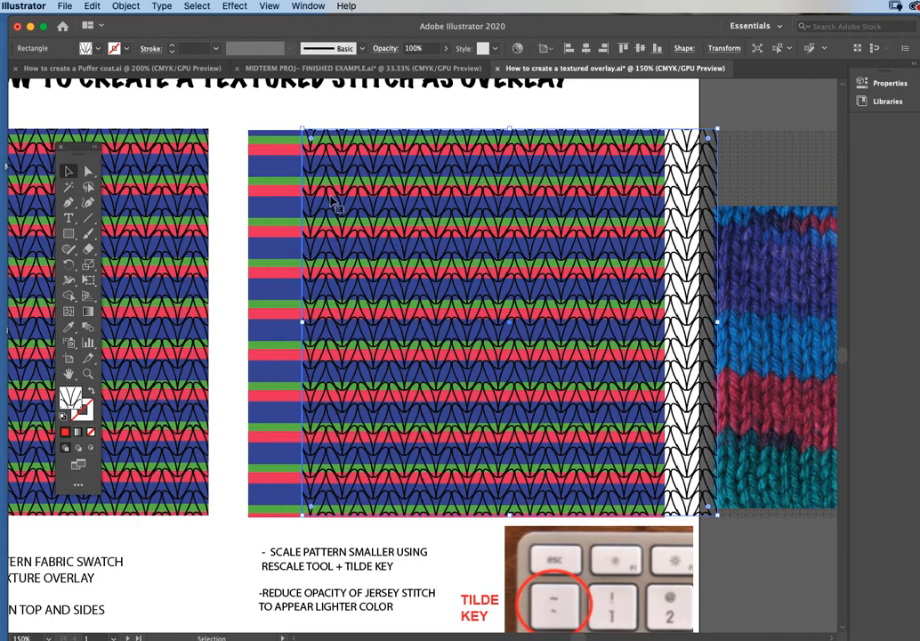
{"action": "left_click_drag", "start_coordinate": [321, 189], "coordinate": [264, 190]}
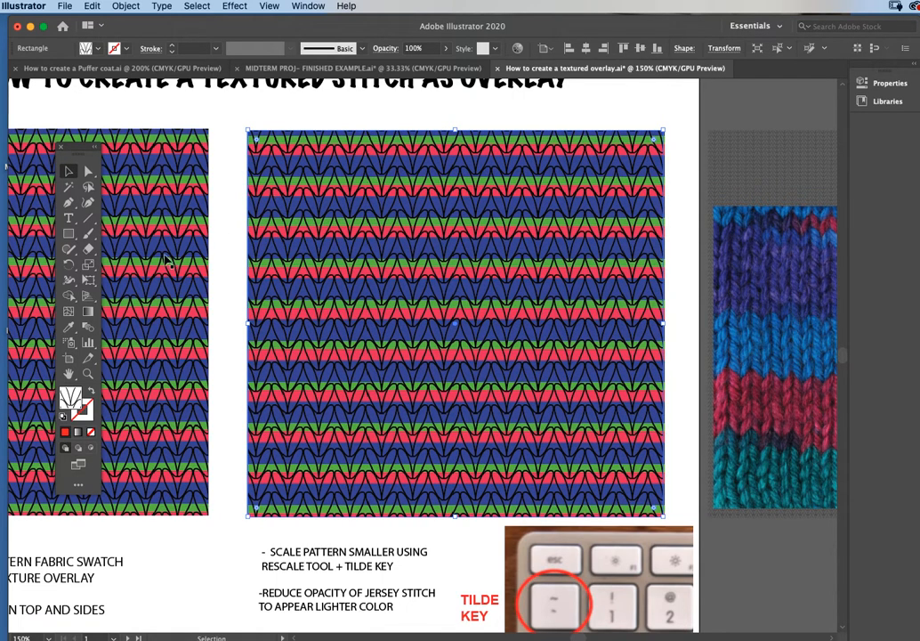
Scale only the pattern fill of the second square's stitch overlay down to very fine stitches, keeping the rectangle's size.
{"action": "left_click", "coordinate": [89, 268]}
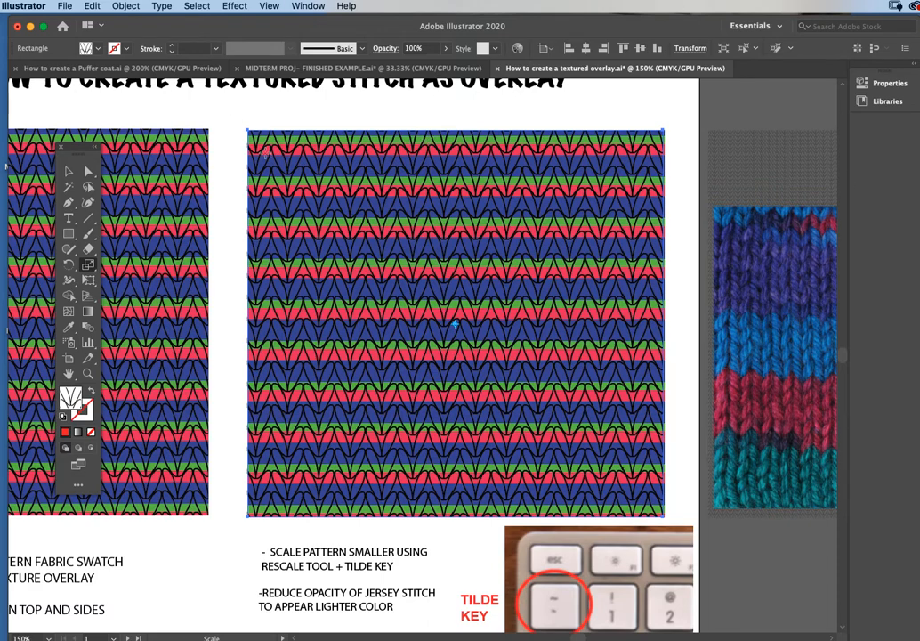
{"action": "left_click_drag", "start_coordinate": [206, 115], "coordinate": [228, 140]}
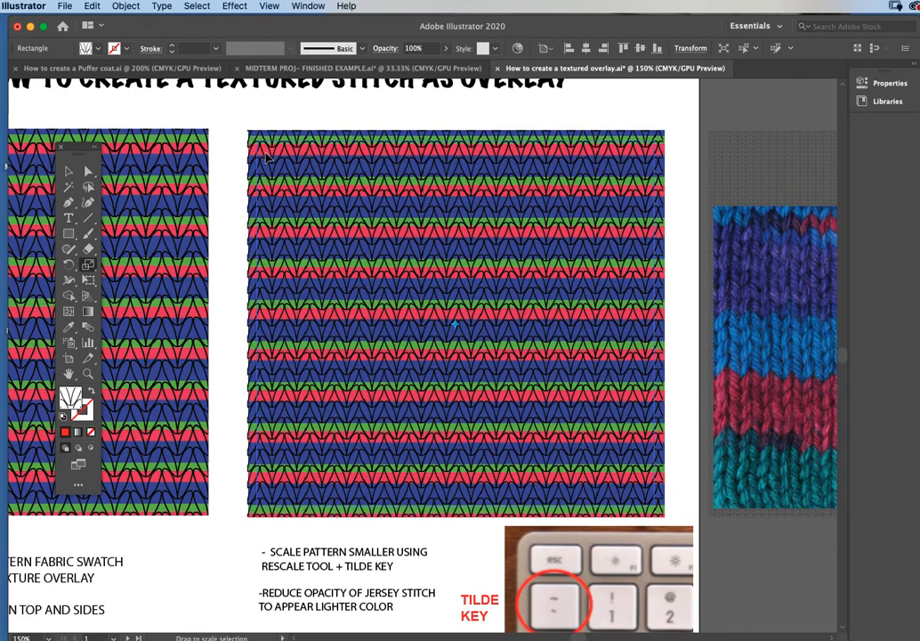
{"action": "left_click_drag", "start_coordinate": [250, 135], "coordinate": [294, 195]}
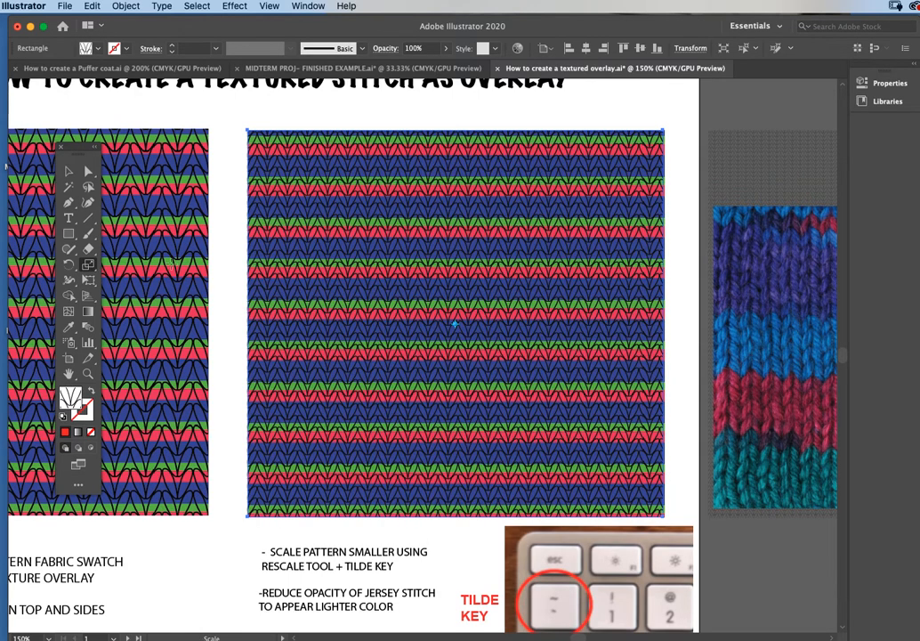
{"action": "left_click_drag", "start_coordinate": [255, 134], "coordinate": [333, 224]}
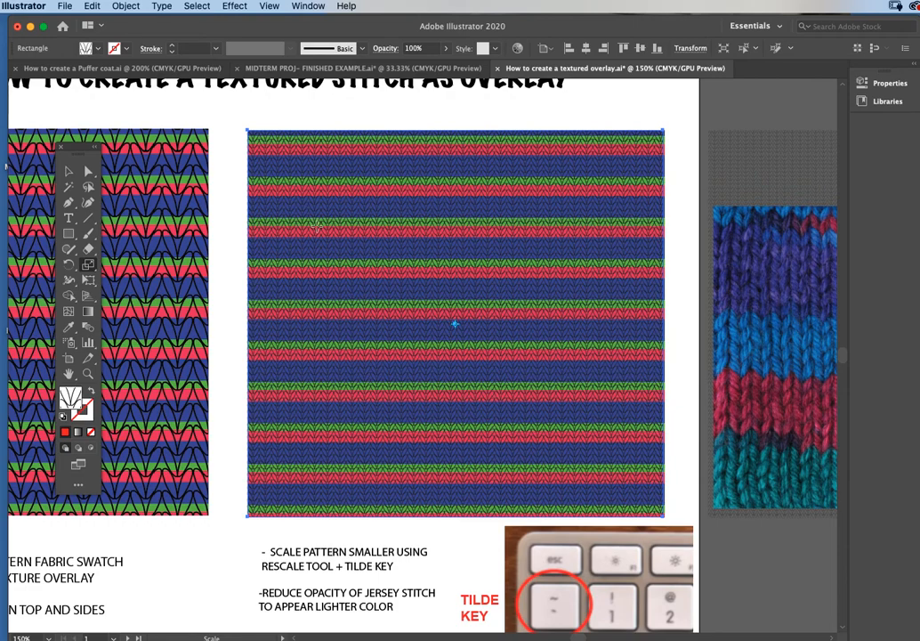
{"action": "key", "text": "super+z"}
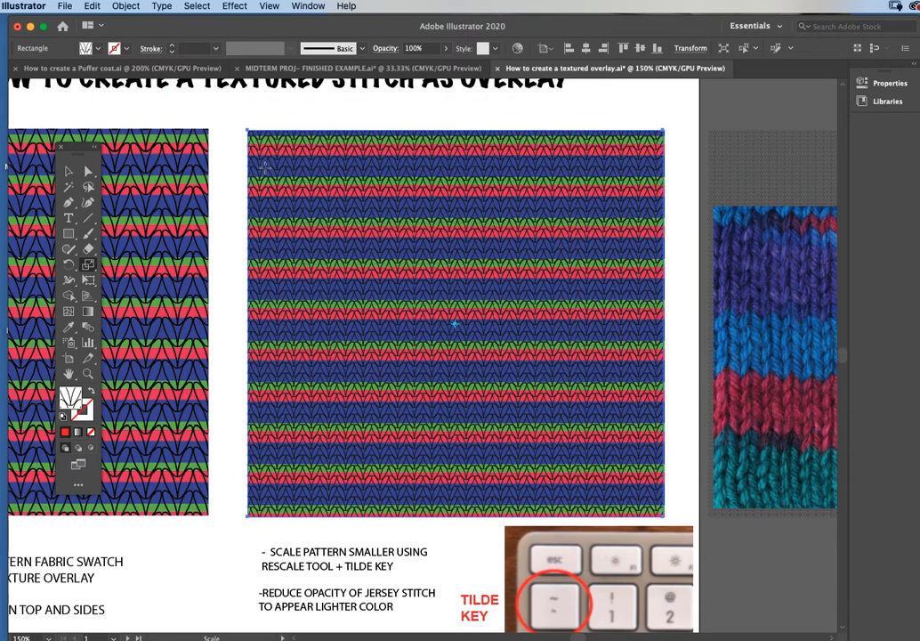
{"action": "mouse_move", "coordinate": [329, 222]}
{"action": "left_mouse_down"}
{"action": "mouse_move", "coordinate": [290, 189]}
{"action": "mouse_move", "coordinate": [329, 225]}
{"action": "left_mouse_up"}
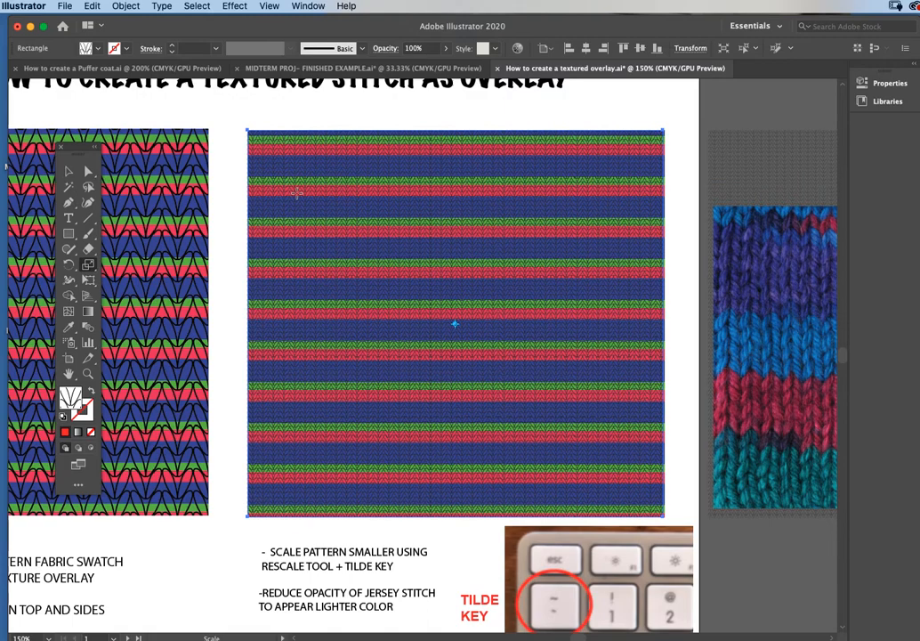
{"action": "left_click_drag", "start_coordinate": [287, 185], "coordinate": [299, 204]}
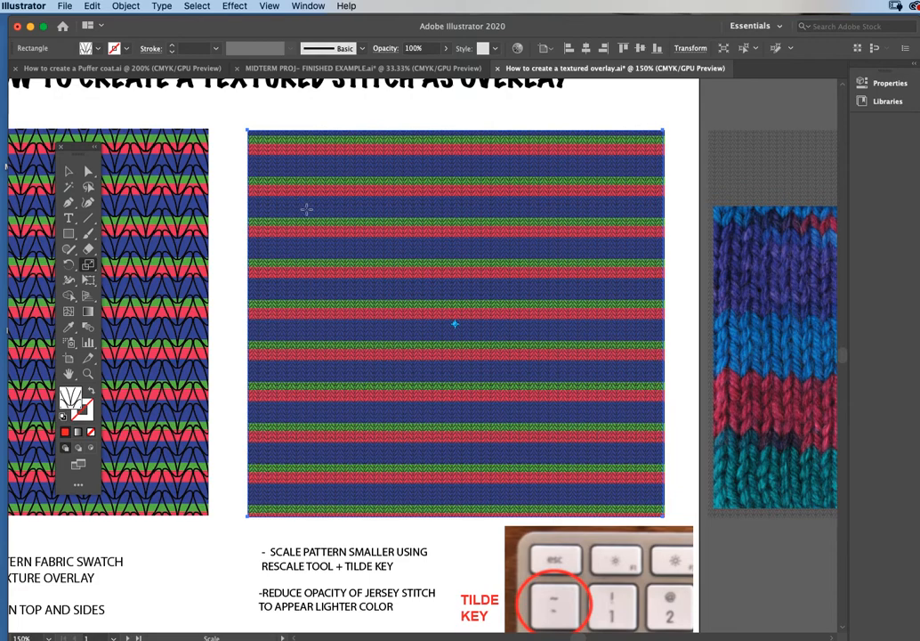
Inspect the scaled-down stitch texture on the second striped square up close and beside the first square and the knit photo.
{"action": "key", "text": "super+equal"}
{"action": "key", "text": "super+equal"}
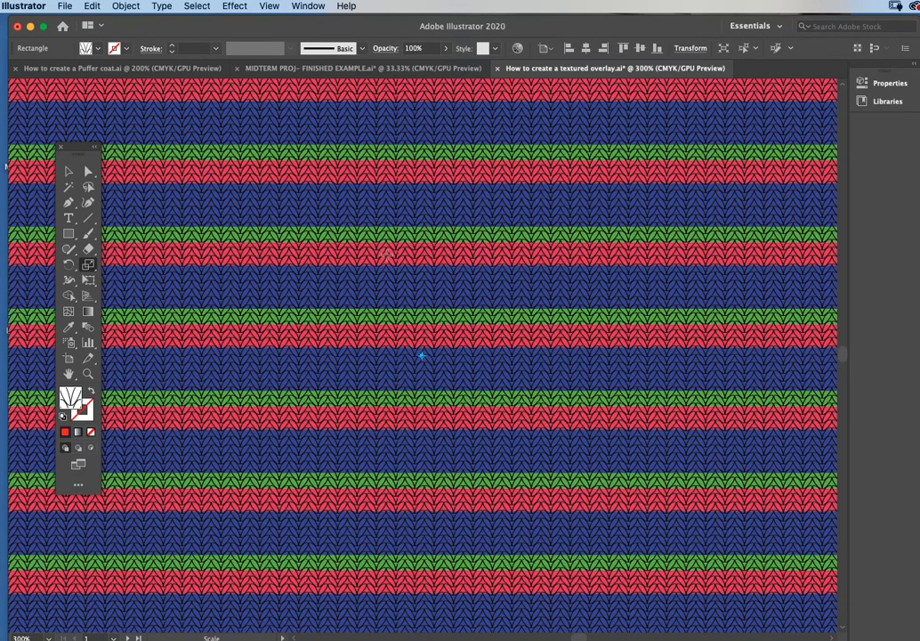
{"action": "scroll", "coordinate": [347, 233], "scroll_direction": "left", "scroll_amount": 2}
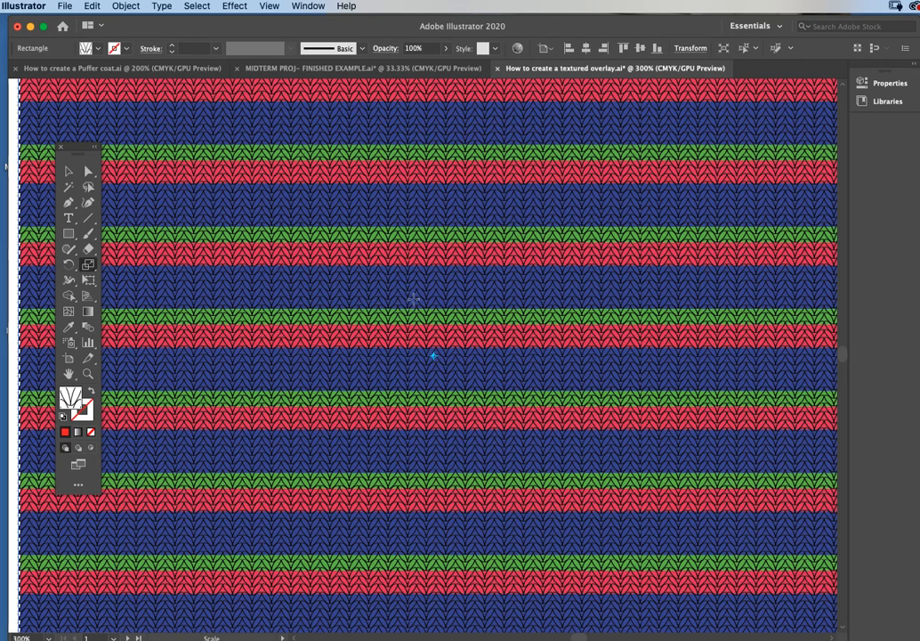
{"action": "key", "text": "super+equal"}
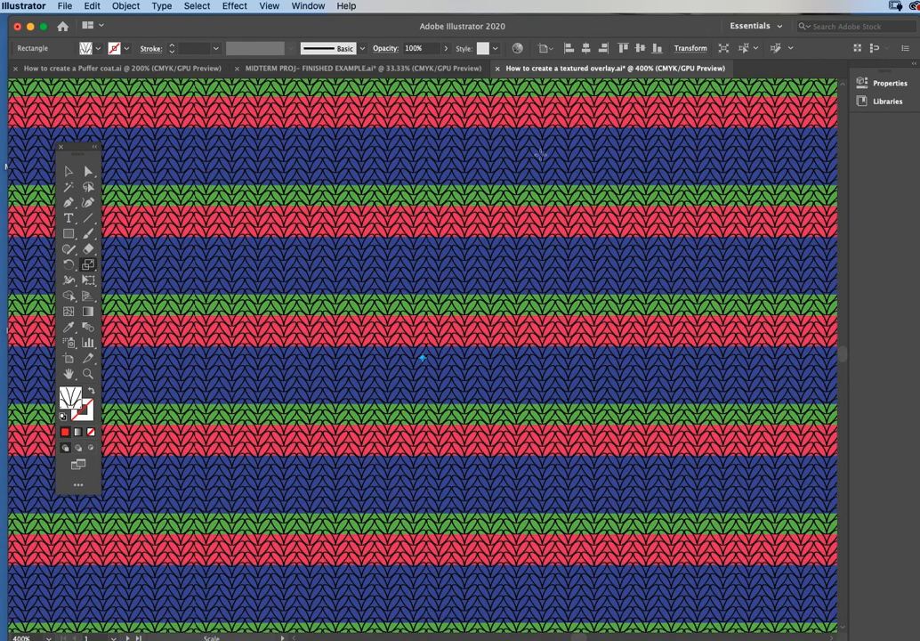
{"action": "key", "text": "a"}
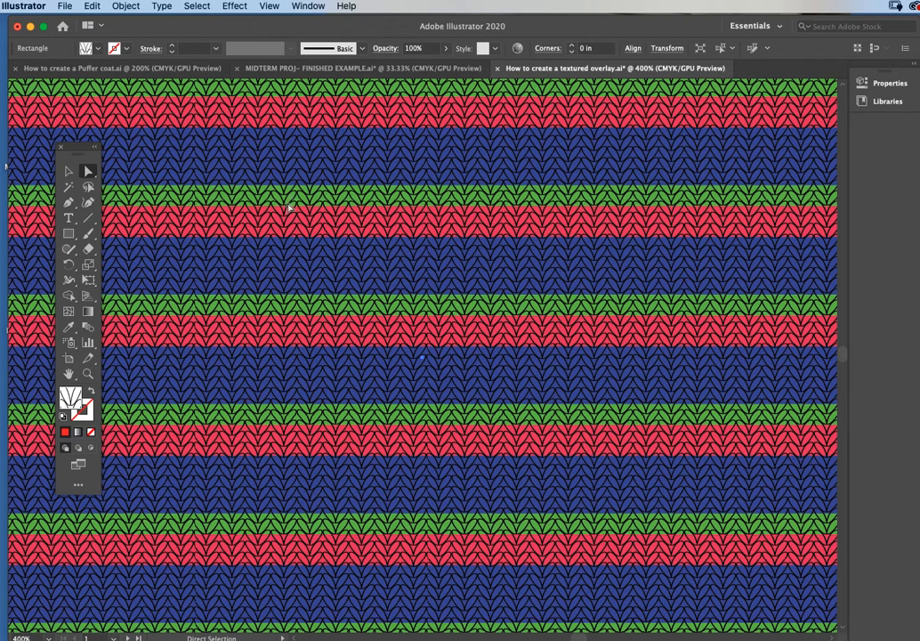
{"action": "key", "text": "super+minus"}
{"action": "key", "text": "super+minus"}
{"action": "key", "text": "super+minus"}
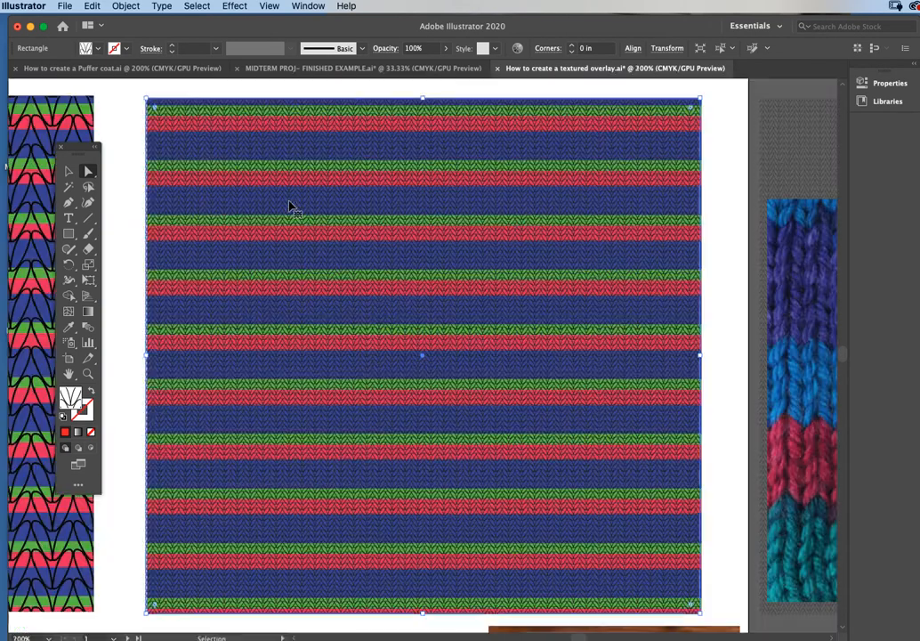
{"action": "scroll", "coordinate": [309, 260], "scroll_direction": "left", "scroll_amount": 5}
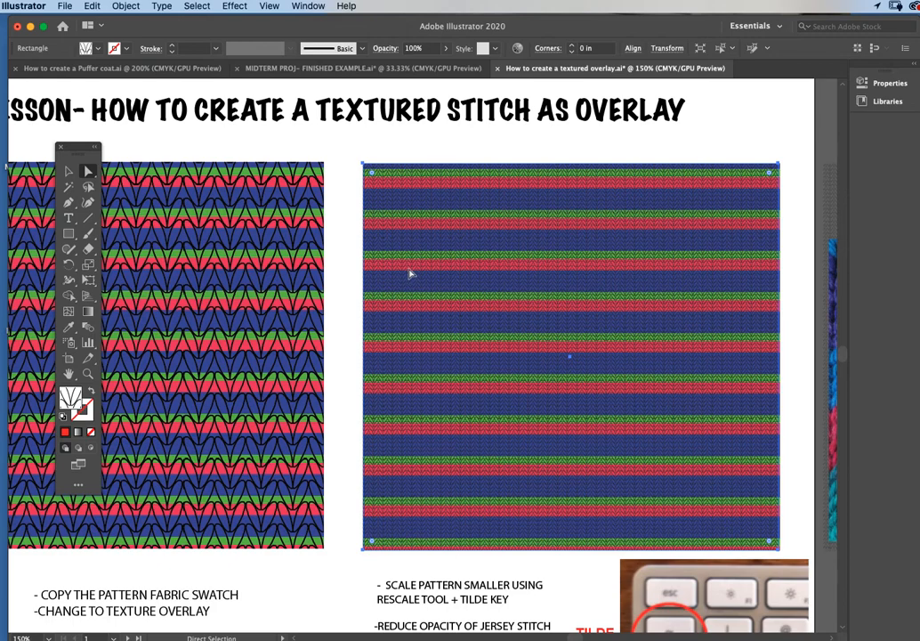
{"action": "scroll", "coordinate": [410, 270], "scroll_direction": "left", "scroll_amount": 1}
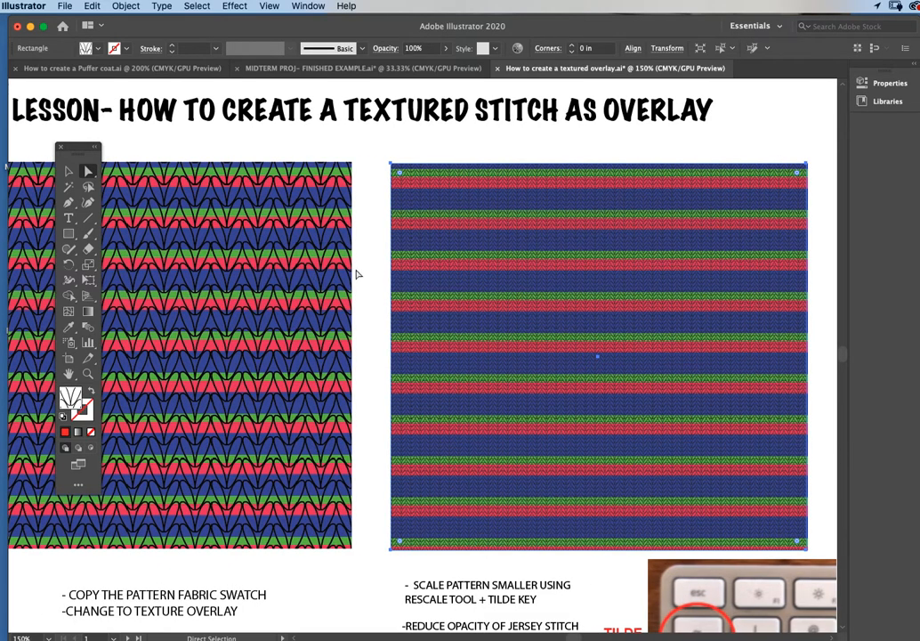
{"action": "scroll", "coordinate": [357, 274], "scroll_direction": "right", "scroll_amount": 6}
{"action": "key", "text": "super+minus"}
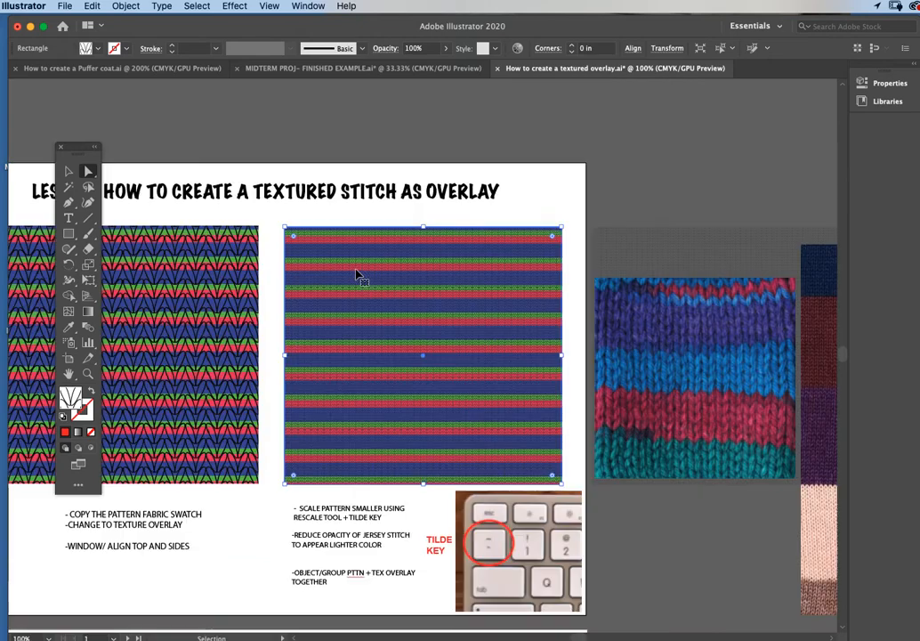
{"action": "key", "text": "z"}
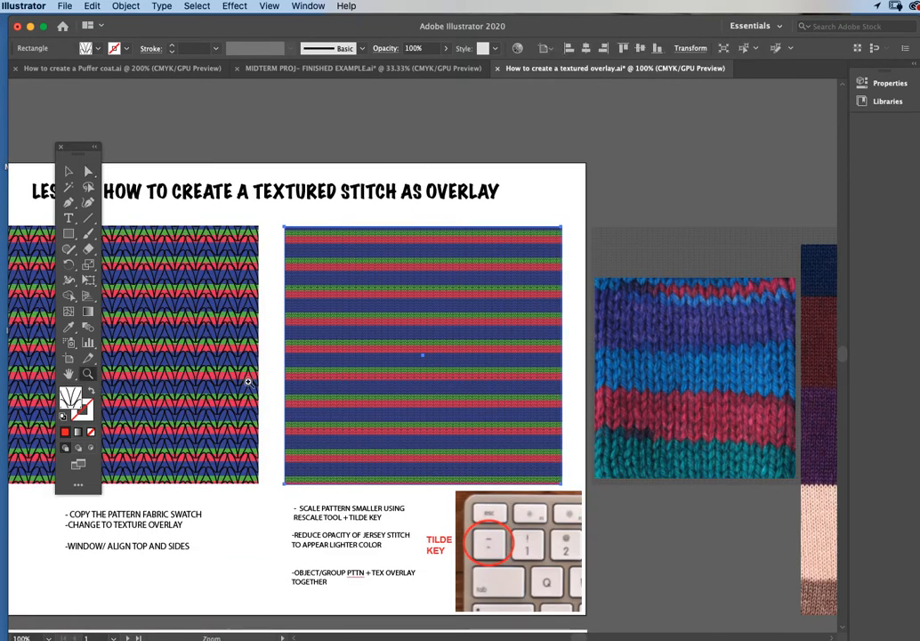
{"action": "left_click", "coordinate": [356, 330]}
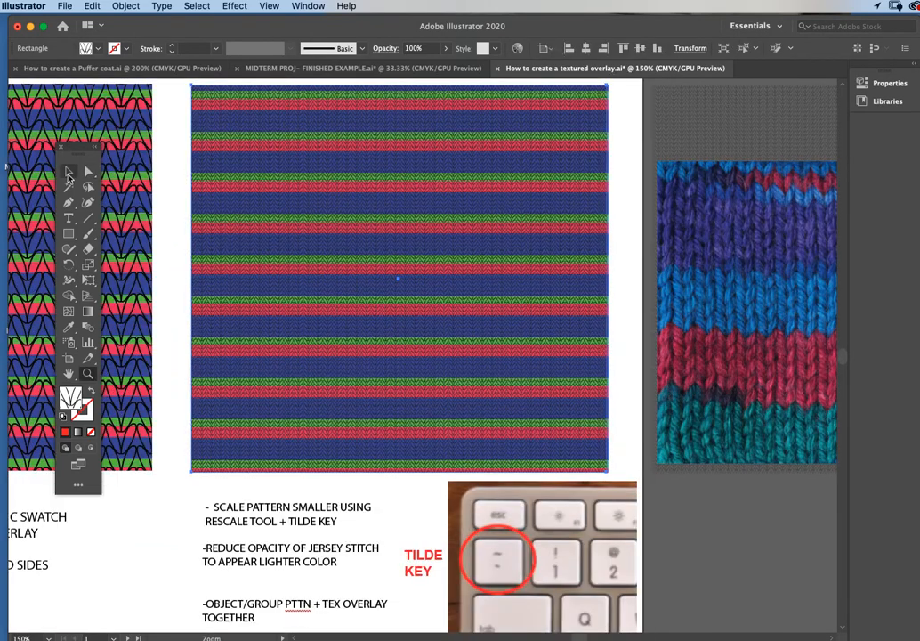
Review the lesson notes on recoloring, texture overlays and reducing stitch opacity around the two striped squares.
{"action": "left_click", "coordinate": [71, 176]}
{"action": "scroll", "coordinate": [203, 449], "scroll_direction": "left", "scroll_amount": 15}
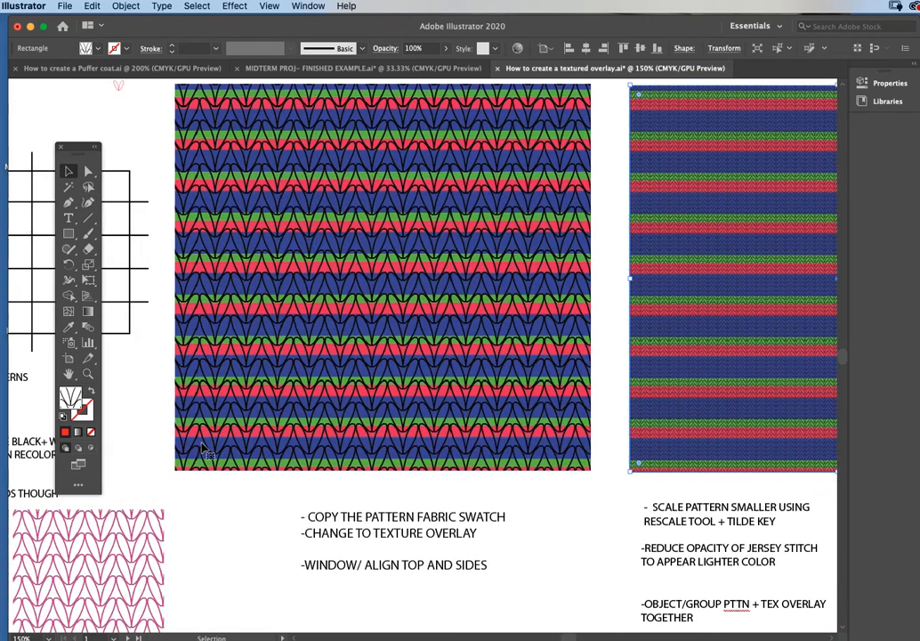
{"action": "scroll", "coordinate": [203, 450], "scroll_direction": "left", "scroll_amount": 5}
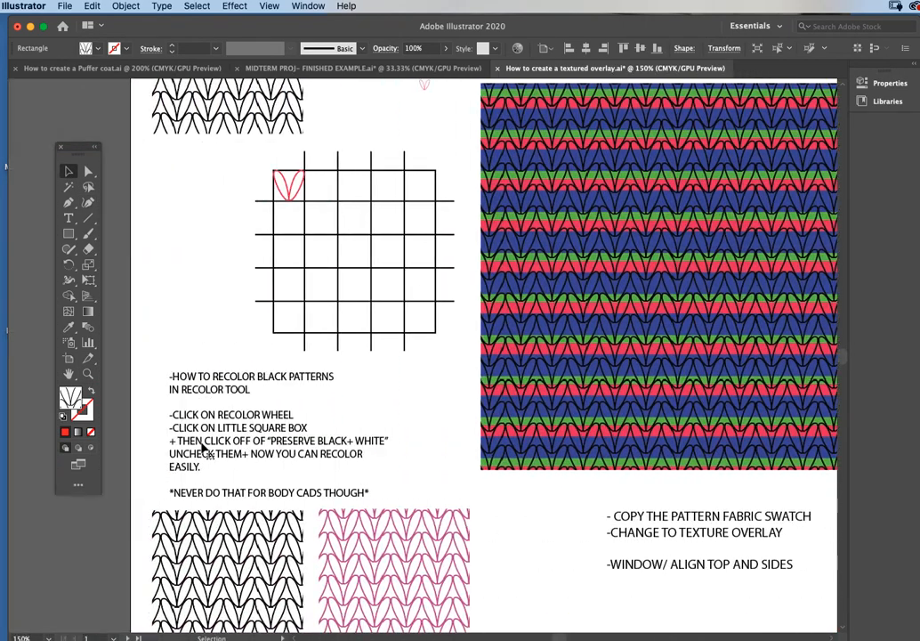
{"action": "scroll", "coordinate": [203, 448], "scroll_direction": "down", "scroll_amount": 4}
{"action": "scroll", "coordinate": [203, 448], "scroll_direction": "right", "scroll_amount": 15}
{"action": "scroll", "coordinate": [203, 449], "scroll_direction": "up", "scroll_amount": 1}
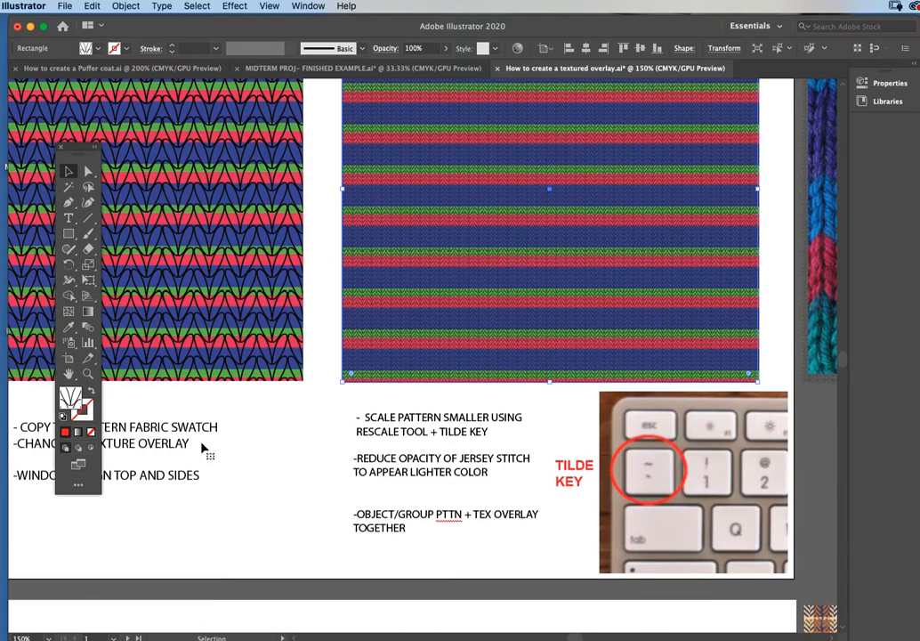
{"action": "scroll", "coordinate": [203, 449], "scroll_direction": "up", "scroll_amount": 10}
{"action": "scroll", "coordinate": [203, 450], "scroll_direction": "down", "scroll_amount": 3}
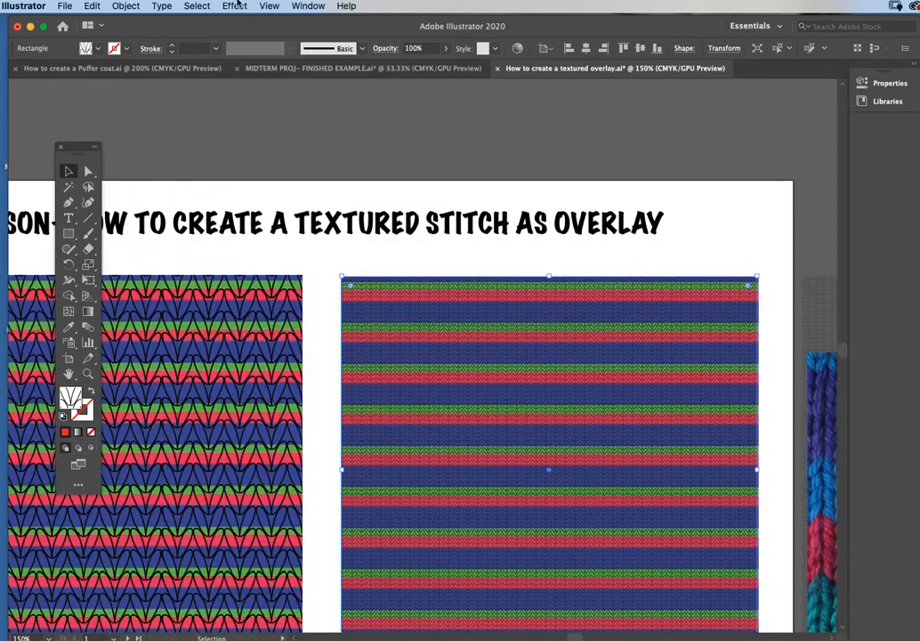
{"action": "scroll", "coordinate": [396, 366], "scroll_direction": "down", "scroll_amount": 5}
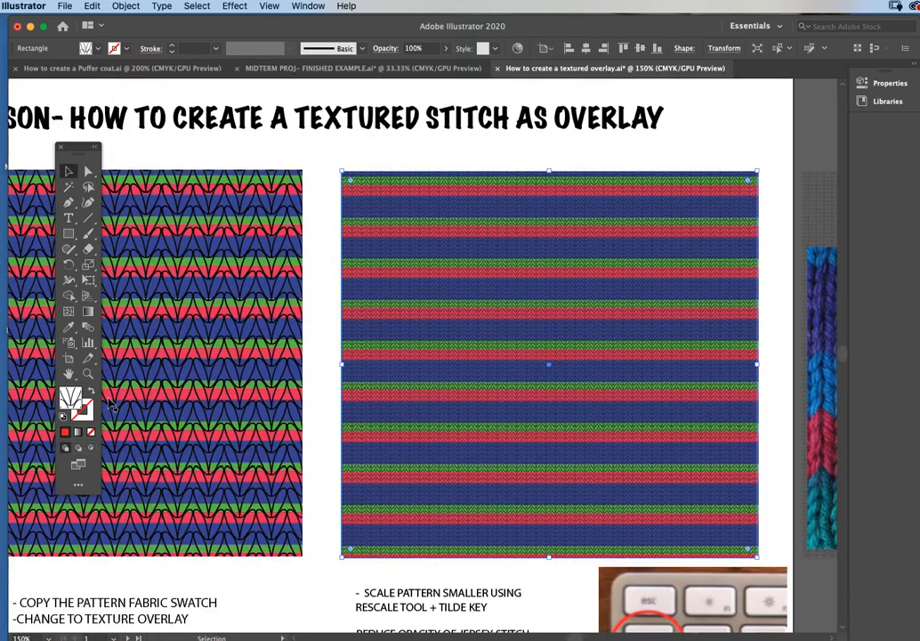
Lower the opacity of the fine stitch overlay on the second striped square to 63% and check it up close.
{"action": "left_click_drag", "start_coordinate": [420, 181], "coordinate": [470, 207]}
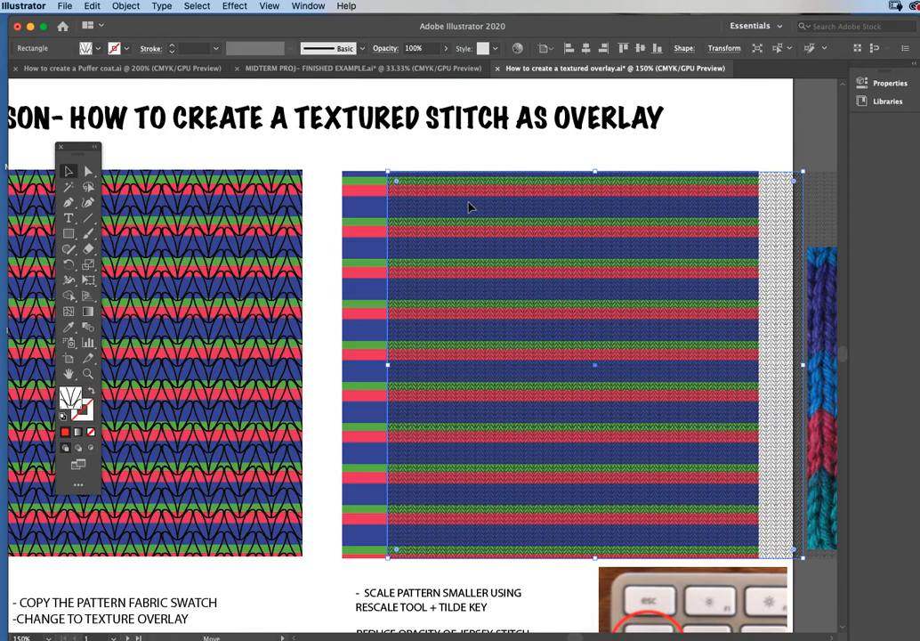
{"action": "key", "text": "ctrl+z"}
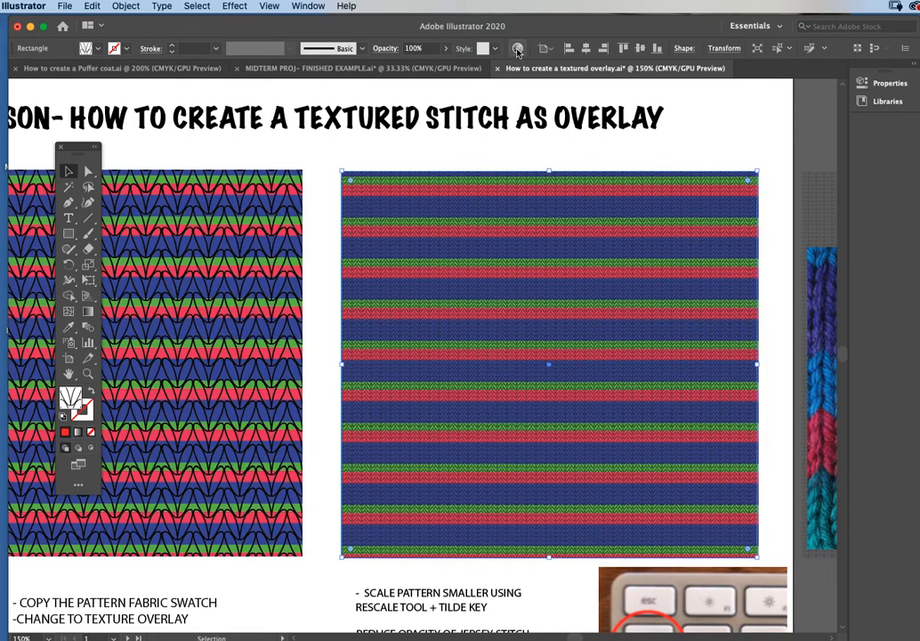
{"action": "left_click", "coordinate": [446, 49]}
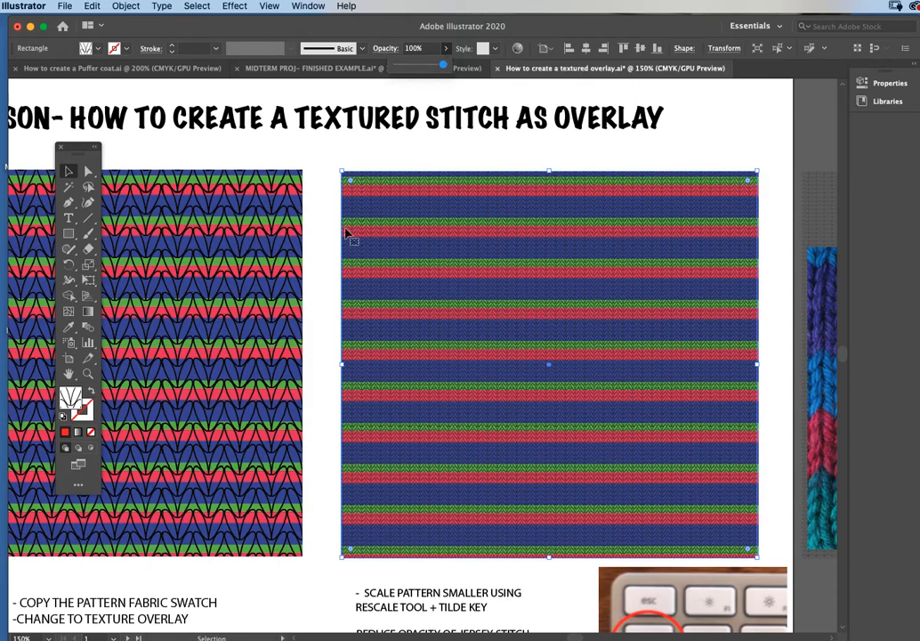
{"action": "left_click_drag", "start_coordinate": [443, 67], "coordinate": [426, 68]}
{"action": "left_click", "coordinate": [88, 374]}
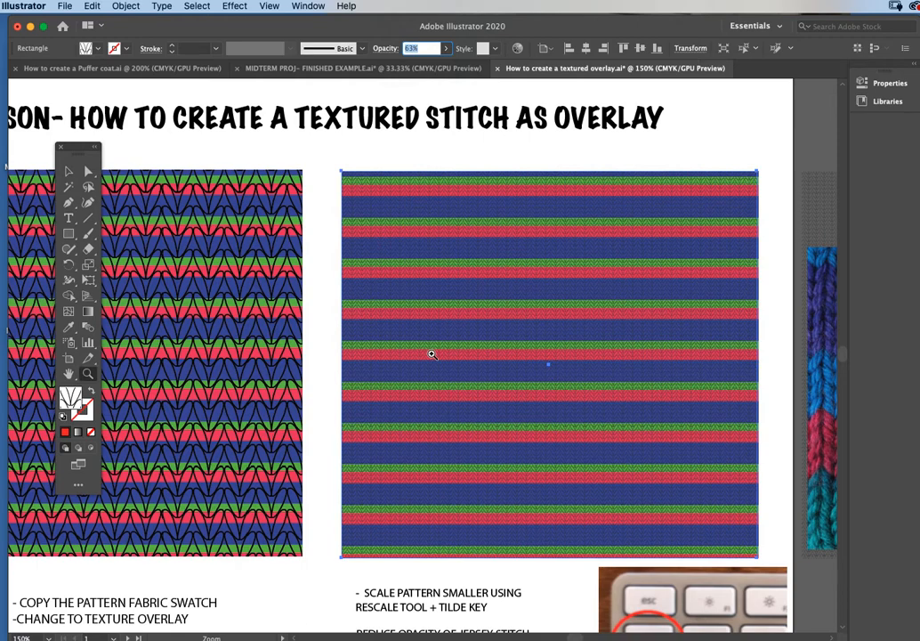
{"action": "left_click", "coordinate": [433, 353]}
{"action": "left_click", "coordinate": [437, 316]}
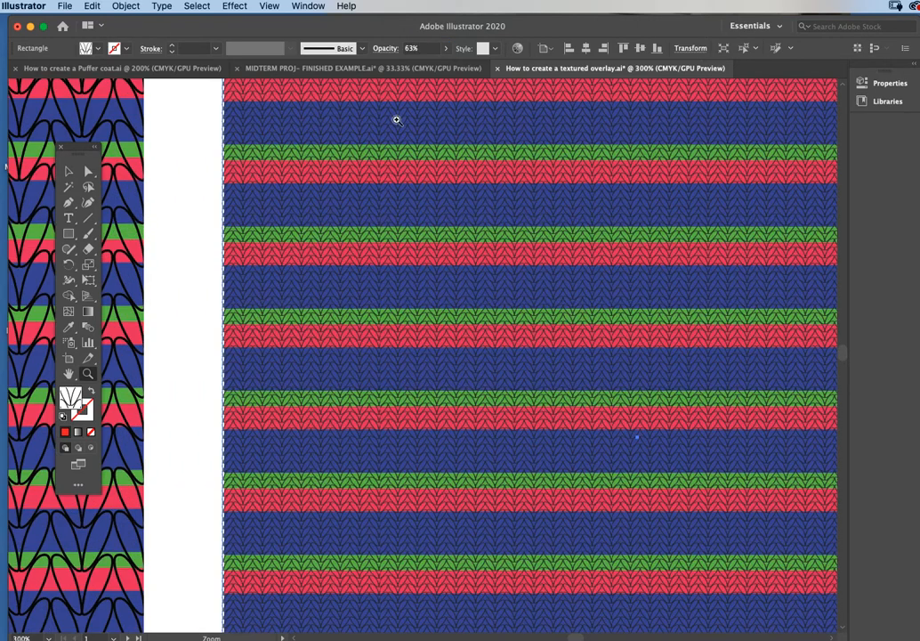
Align the fine stitch overlay and the second striped square along their left edges.
{"action": "left_click", "coordinate": [67, 171]}
{"action": "left_click_drag", "start_coordinate": [203, 189], "coordinate": [291, 247]}
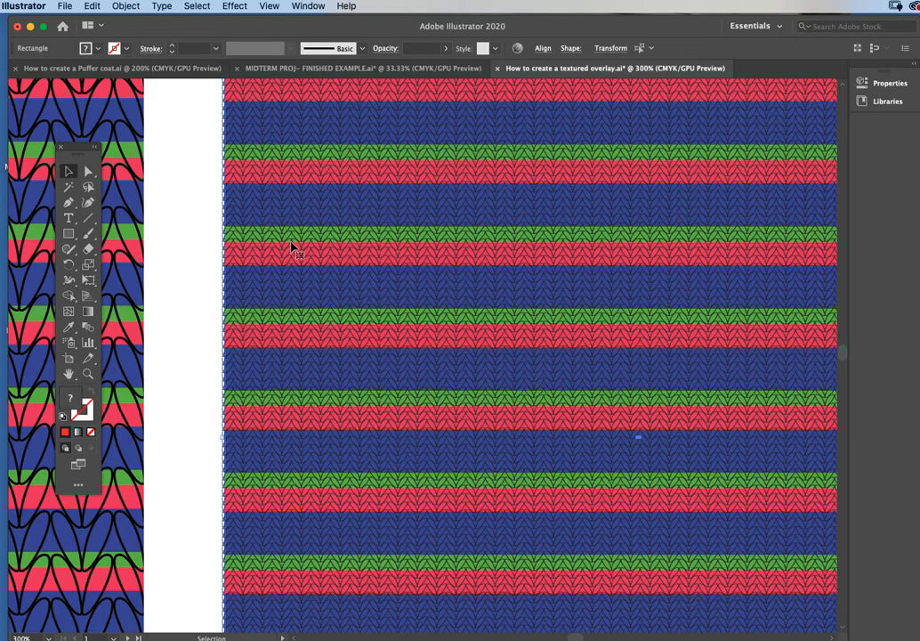
{"action": "left_click", "coordinate": [543, 50]}
{"action": "left_click", "coordinate": [407, 86]}
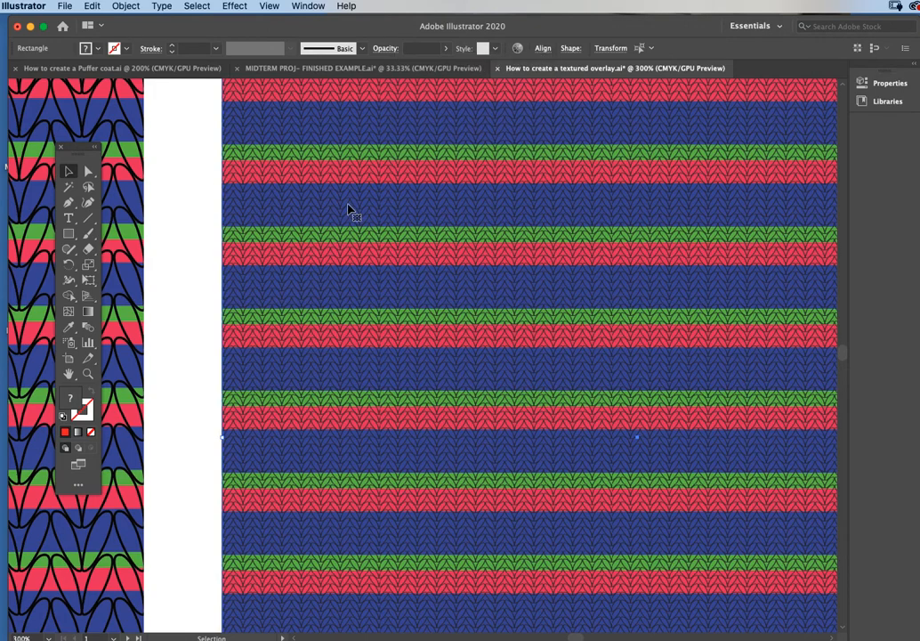
Lower the opacity of the large stitch overlay on the first striped square to 45%.
{"action": "scroll", "coordinate": [350, 211], "scroll_direction": "up", "scroll_amount": 2}
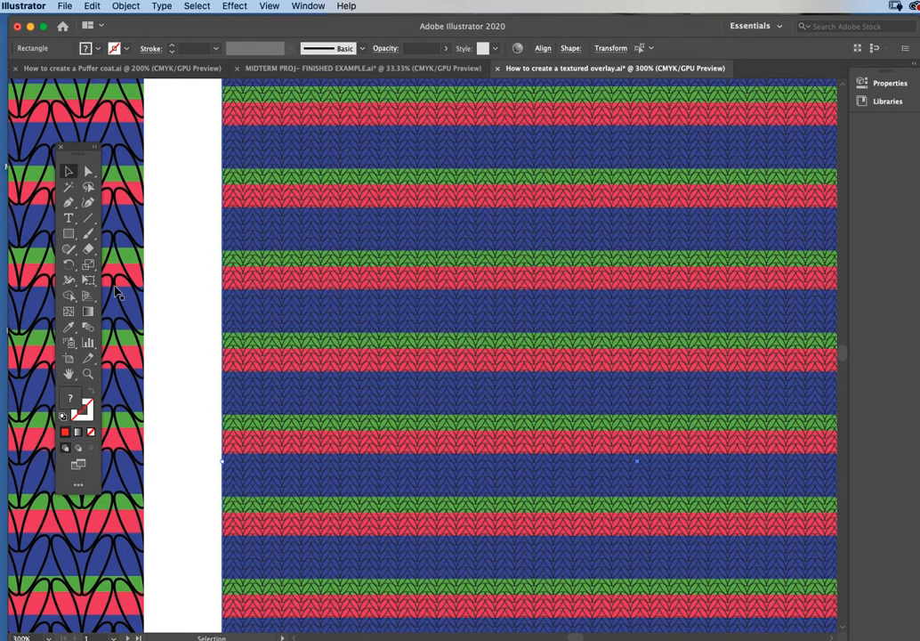
{"action": "scroll", "coordinate": [181, 333], "scroll_direction": "left", "scroll_amount": 10}
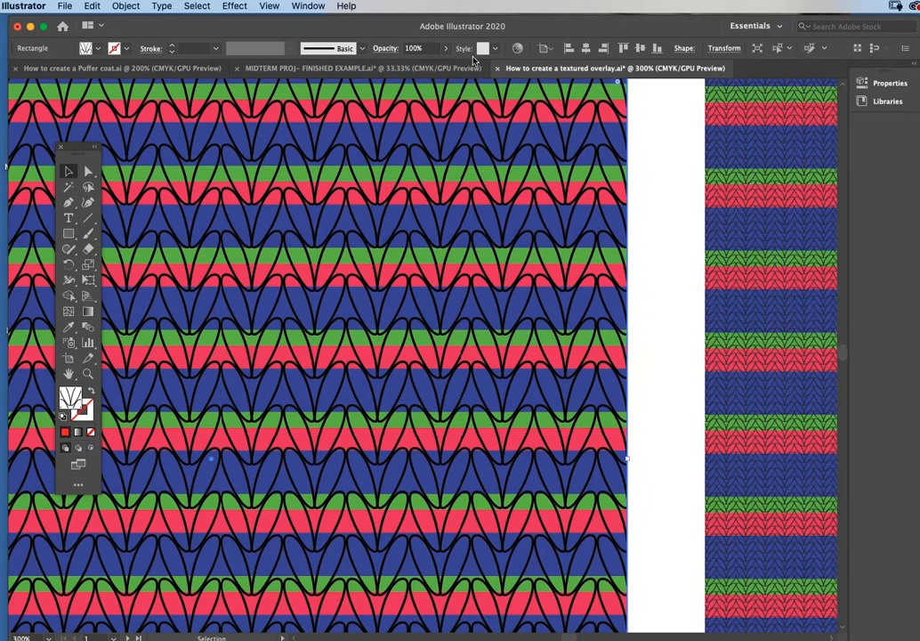
{"action": "left_click", "coordinate": [445, 50]}
{"action": "left_click_drag", "start_coordinate": [437, 69], "coordinate": [417, 67]}
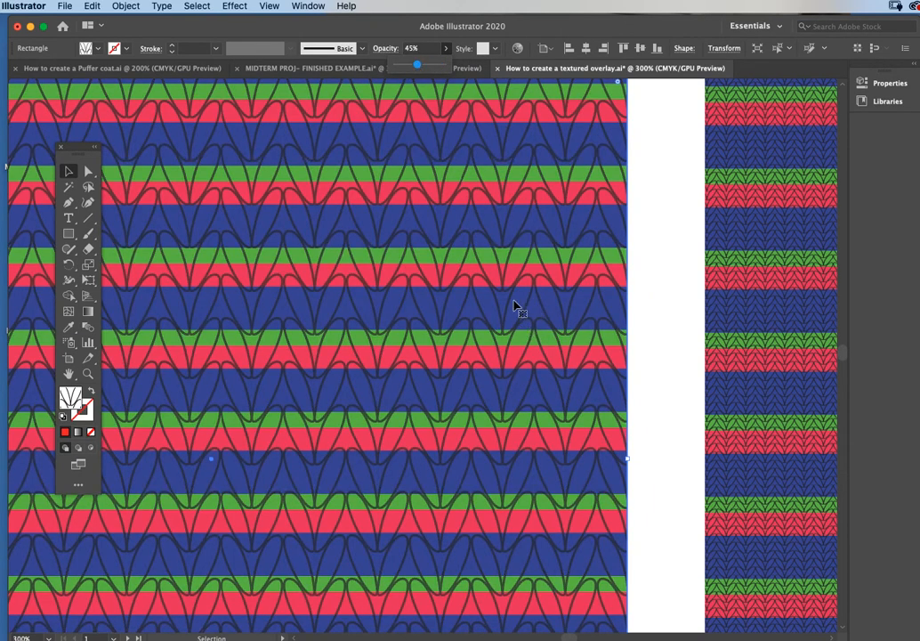
{"action": "key", "text": "super+minus"}
{"action": "key", "text": "super+minus"}
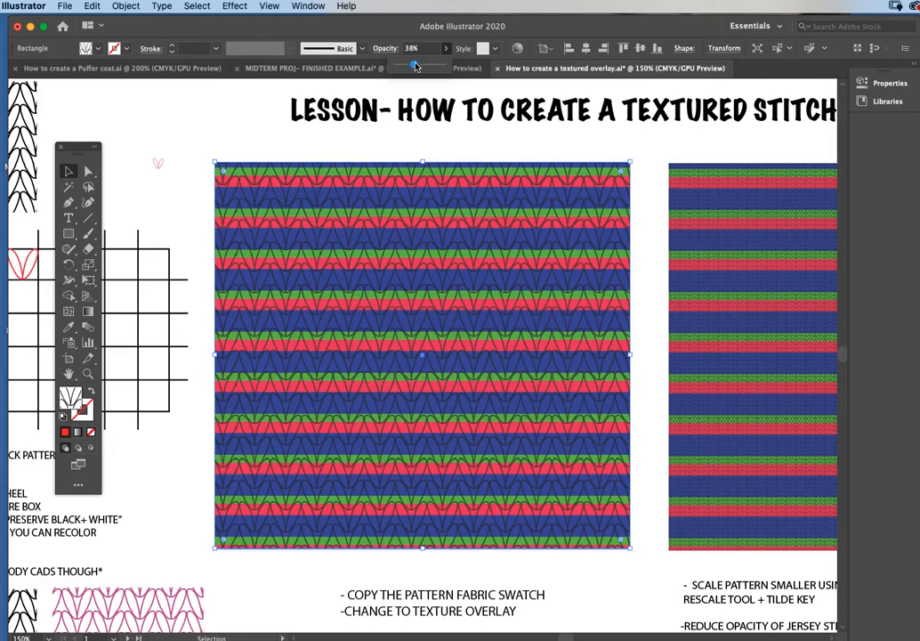
Compare the large stitch overlay on the first striped square at 100% opacity and lower it to 30%.
{"action": "scroll", "coordinate": [562, 232], "scroll_direction": "right", "scroll_amount": 3}
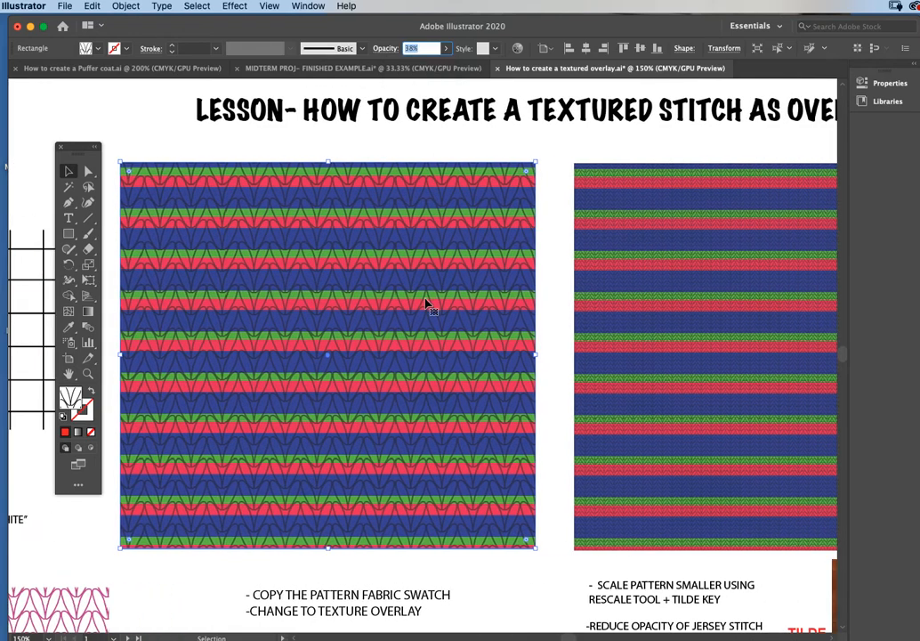
{"action": "scroll", "coordinate": [454, 312], "scroll_direction": "right", "scroll_amount": 2}
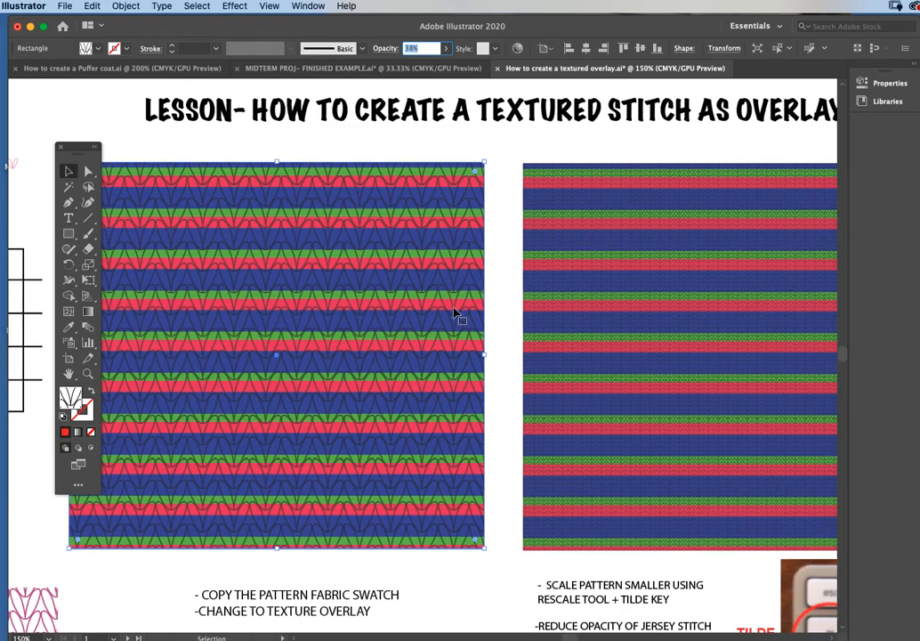
{"action": "left_click", "coordinate": [446, 48]}
{"action": "left_click_drag", "start_coordinate": [448, 70], "coordinate": [450, 71]}
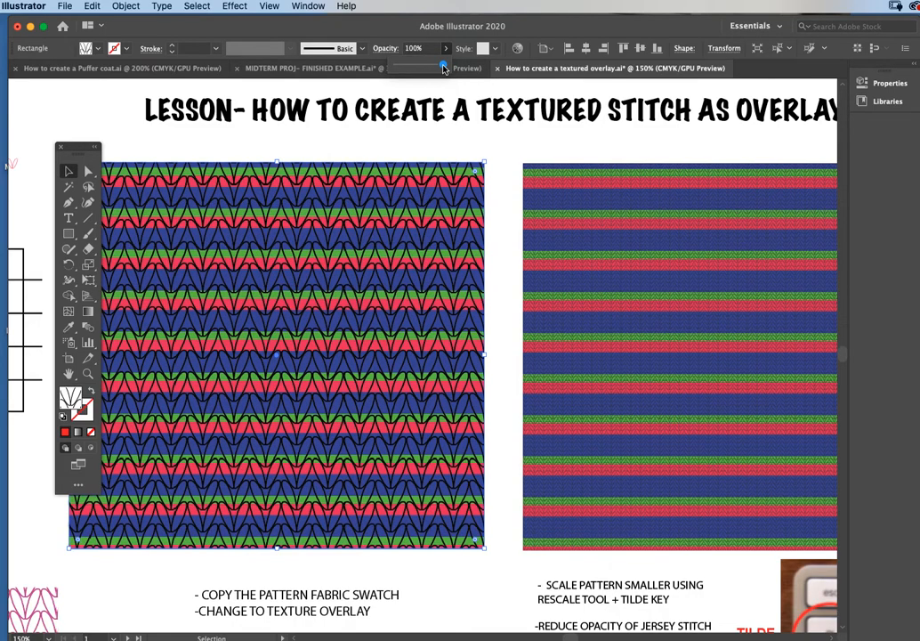
{"action": "left_click_drag", "start_coordinate": [444, 69], "coordinate": [410, 66]}
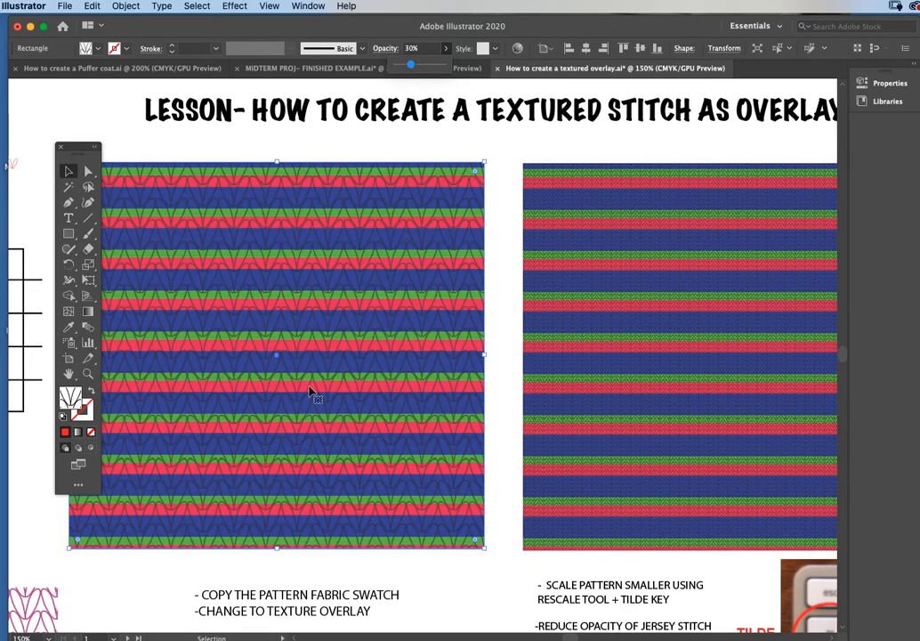
{"action": "left_click", "coordinate": [394, 400]}
{"action": "key", "text": "super+minus"}
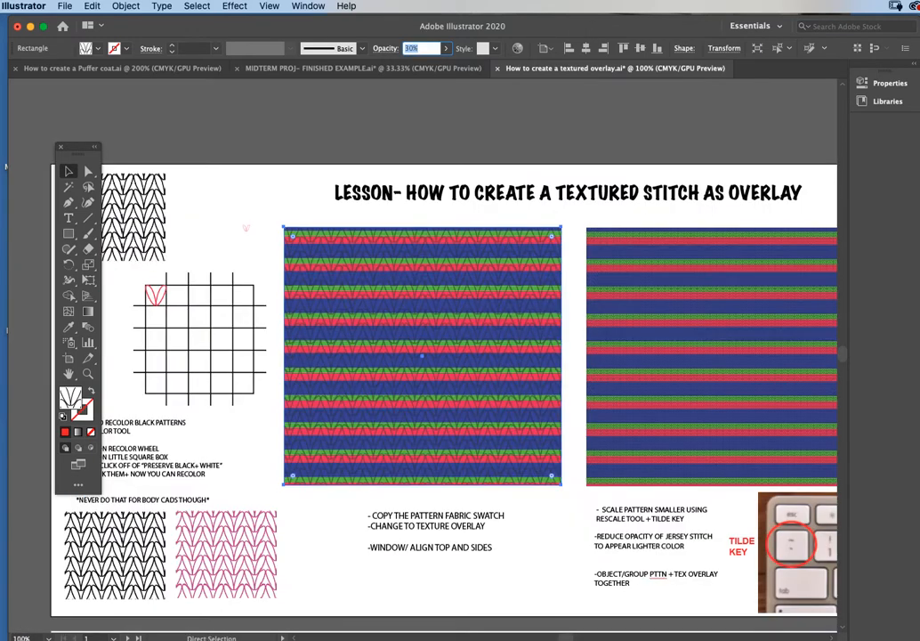
Group the second striped square together with its fine stitch overlay.
{"action": "scroll", "coordinate": [527, 417], "scroll_direction": "right", "scroll_amount": 3}
{"action": "scroll", "coordinate": [527, 417], "scroll_direction": "right", "scroll_amount": 3}
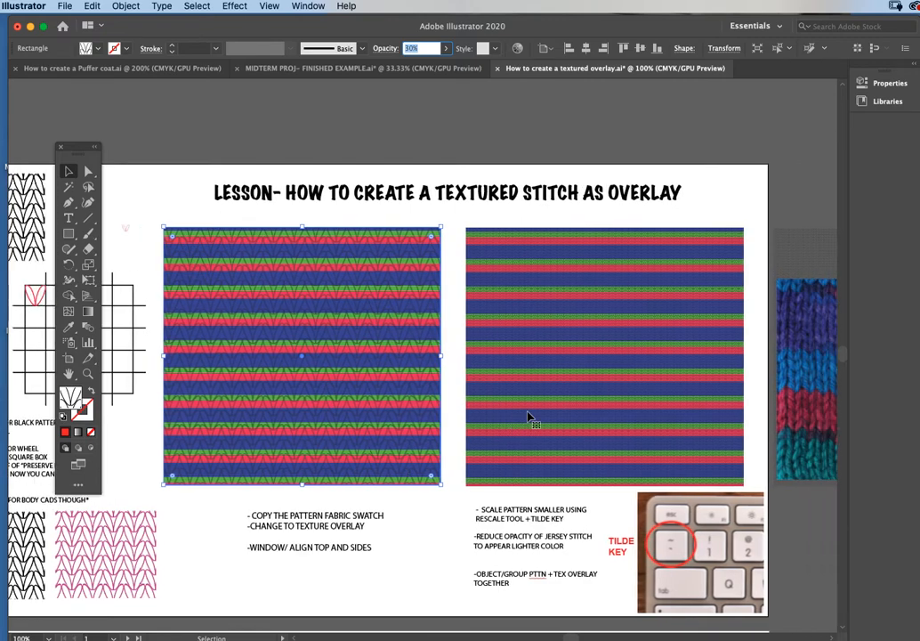
{"action": "scroll", "coordinate": [521, 316], "scroll_direction": "right", "scroll_amount": 1}
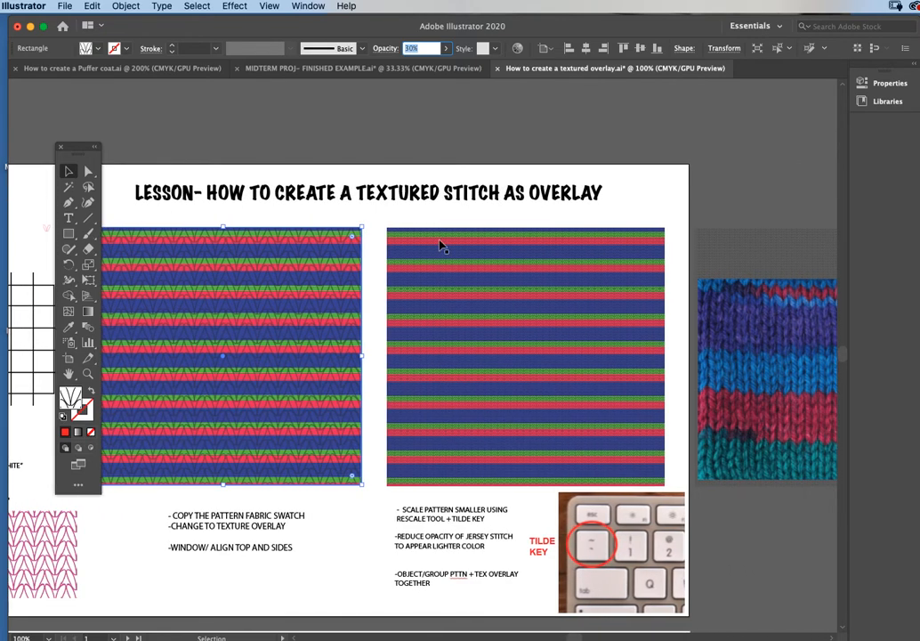
{"action": "left_click", "coordinate": [430, 225]}
{"action": "scroll", "coordinate": [573, 339], "scroll_direction": "right", "scroll_amount": 2}
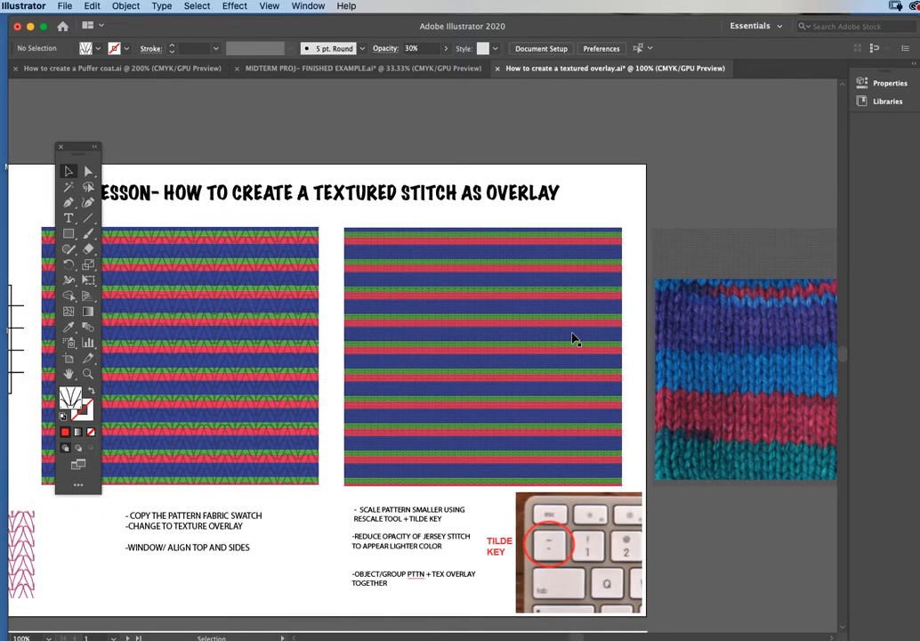
{"action": "left_click", "coordinate": [369, 236]}
{"action": "left_click_drag", "start_coordinate": [337, 220], "coordinate": [469, 325]}
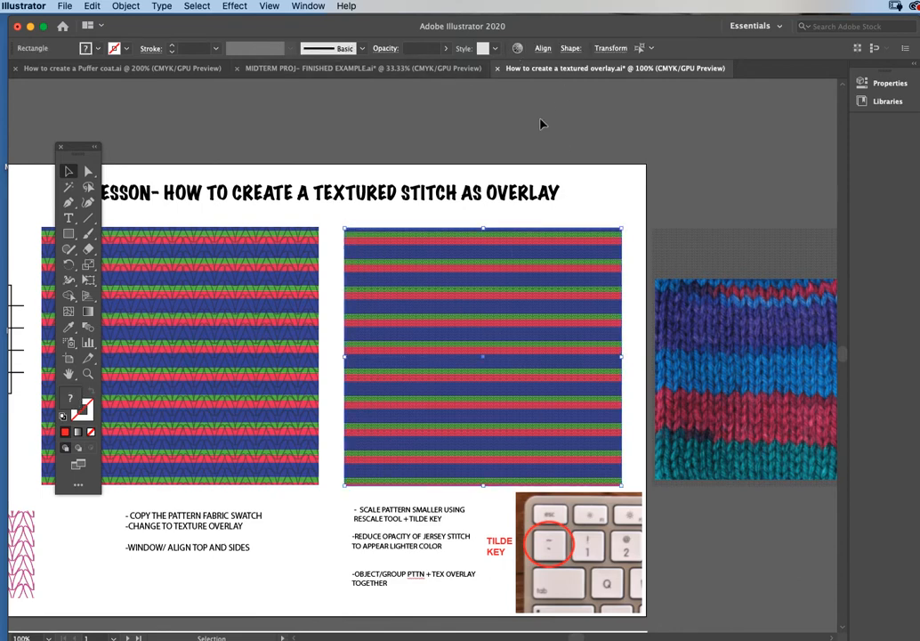
{"action": "left_click", "coordinate": [542, 48]}
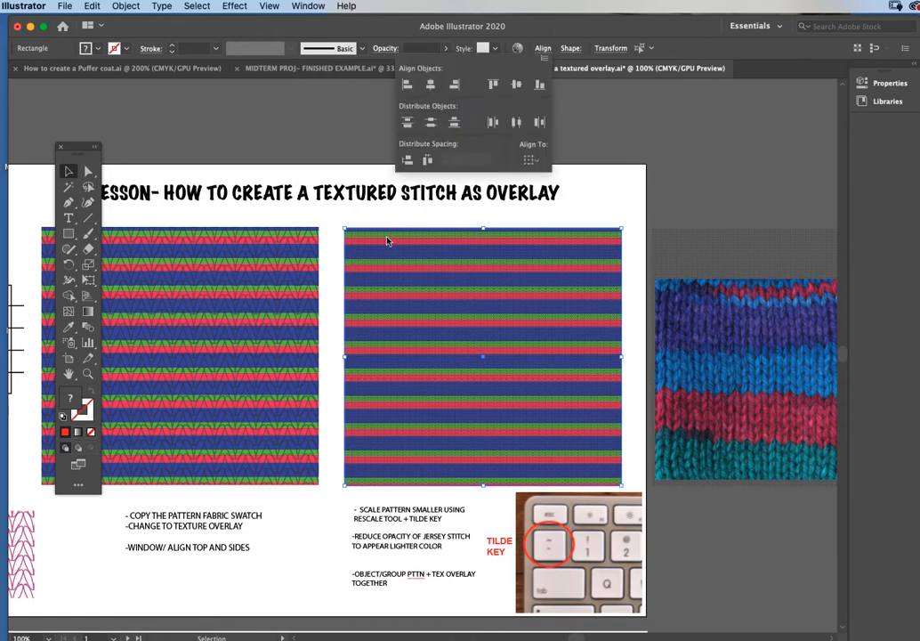
{"action": "left_click", "coordinate": [339, 219]}
{"action": "left_click", "coordinate": [474, 314]}
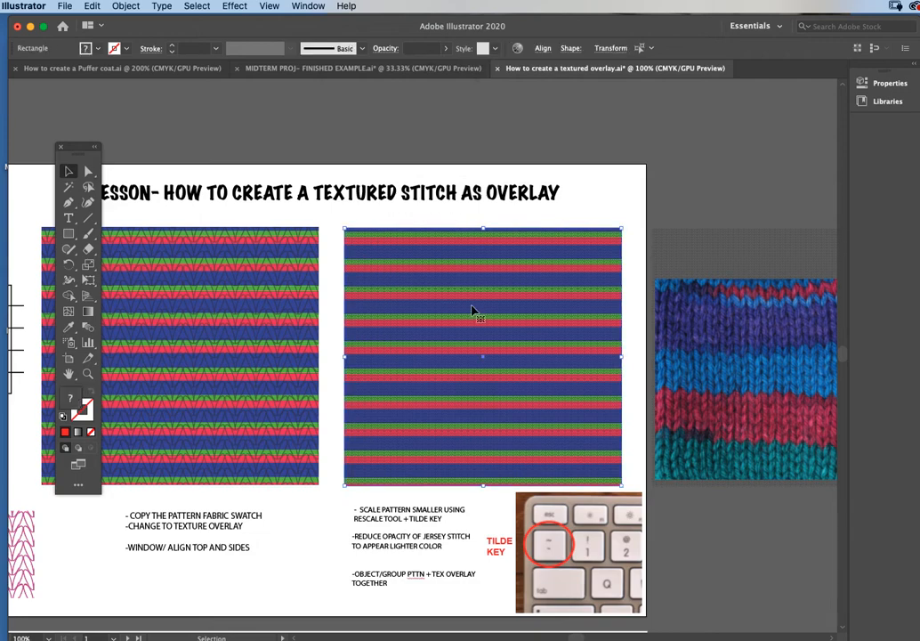
{"action": "left_click", "coordinate": [125, 5]}
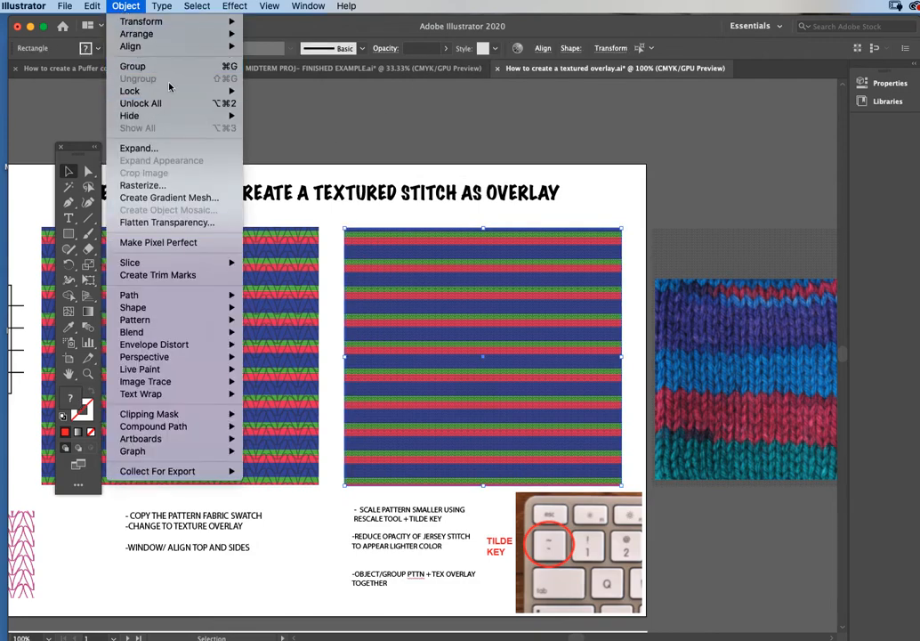
{"action": "left_click", "coordinate": [120, 64]}
{"action": "left_click", "coordinate": [454, 221]}
Try moving the herringbone overlay off the first plaid square on the second artboard and undo the move.
{"action": "scroll", "coordinate": [433, 336], "scroll_direction": "down", "scroll_amount": 1}
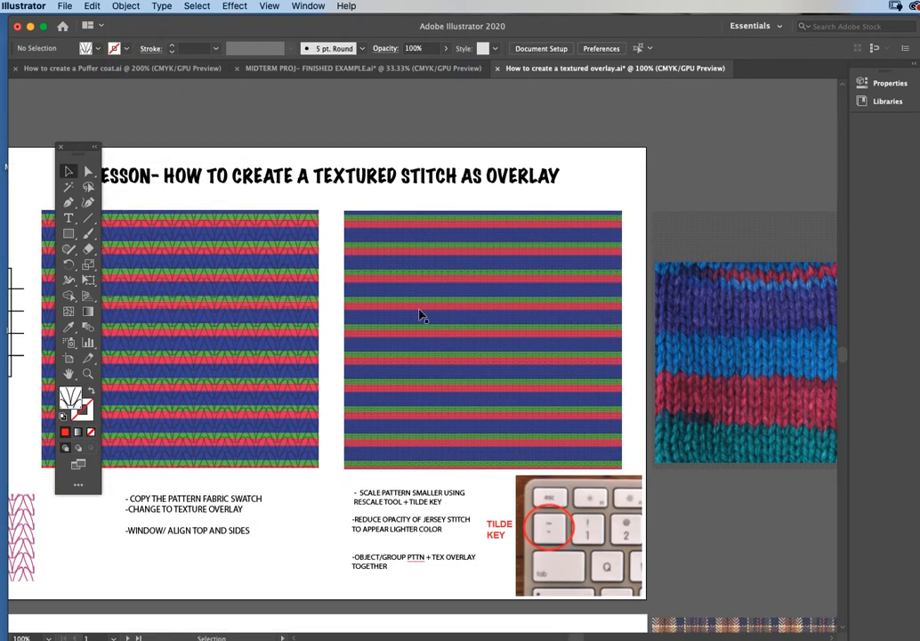
{"action": "scroll", "coordinate": [418, 460], "scroll_direction": "down", "scroll_amount": 5}
{"action": "scroll", "coordinate": [418, 460], "scroll_direction": "left", "scroll_amount": 4}
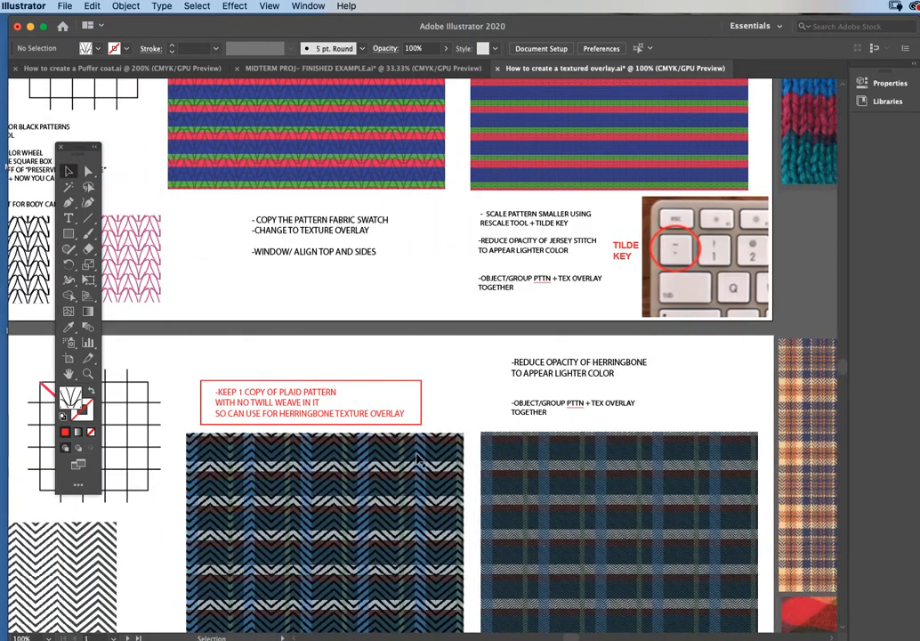
{"action": "scroll", "coordinate": [418, 460], "scroll_direction": "down", "scroll_amount": 2}
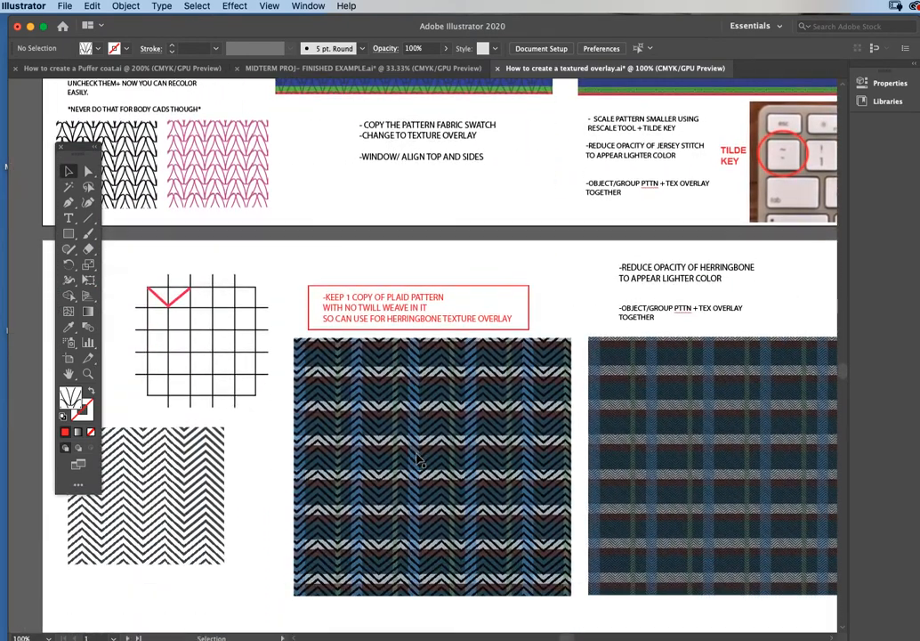
{"action": "scroll", "coordinate": [418, 460], "scroll_direction": "left", "scroll_amount": 1}
{"action": "scroll", "coordinate": [418, 460], "scroll_direction": "down", "scroll_amount": 2}
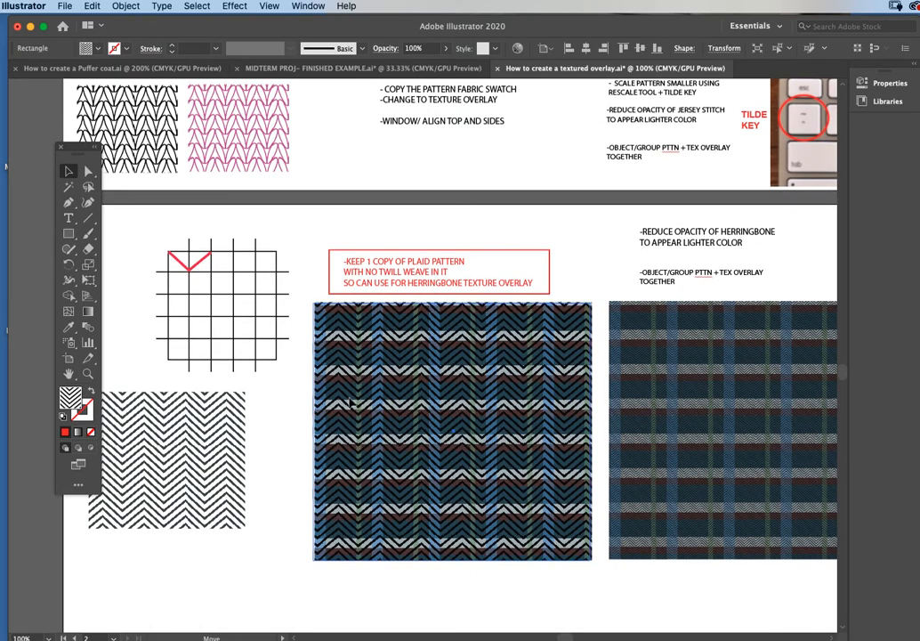
{"action": "left_click_drag", "start_coordinate": [360, 399], "coordinate": [302, 463]}
{"action": "key", "text": "super+z"}
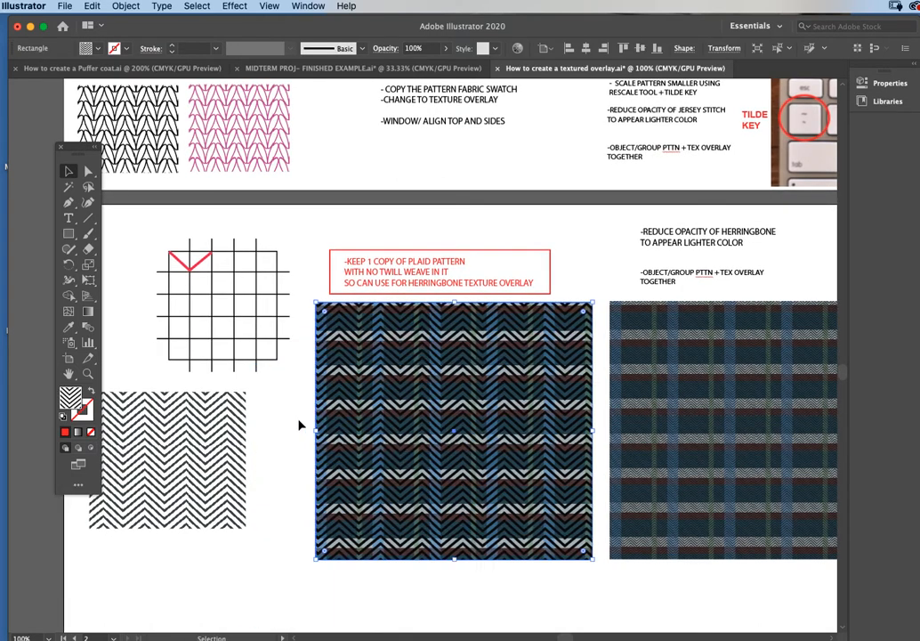
Move the herringbone overlay aside, paste a copy of the plain plaid square and remove that copy.
{"action": "scroll", "coordinate": [302, 425], "scroll_direction": "left", "scroll_amount": 3}
{"action": "scroll", "coordinate": [333, 438], "scroll_direction": "right", "scroll_amount": 5}
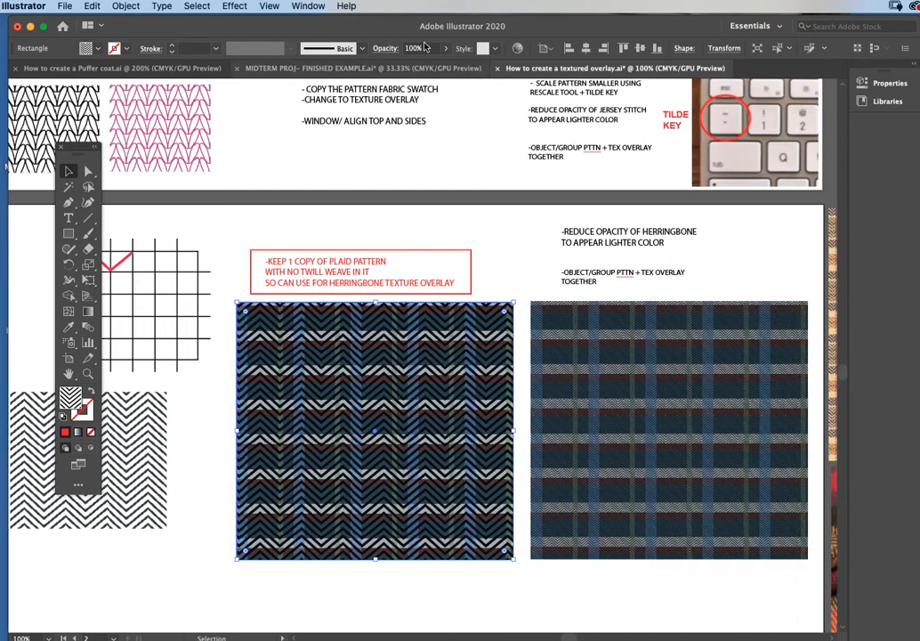
{"action": "left_click_drag", "start_coordinate": [403, 304], "coordinate": [327, 334]}
{"action": "left_click", "coordinate": [396, 307]}
{"action": "key", "text": "super+c"}
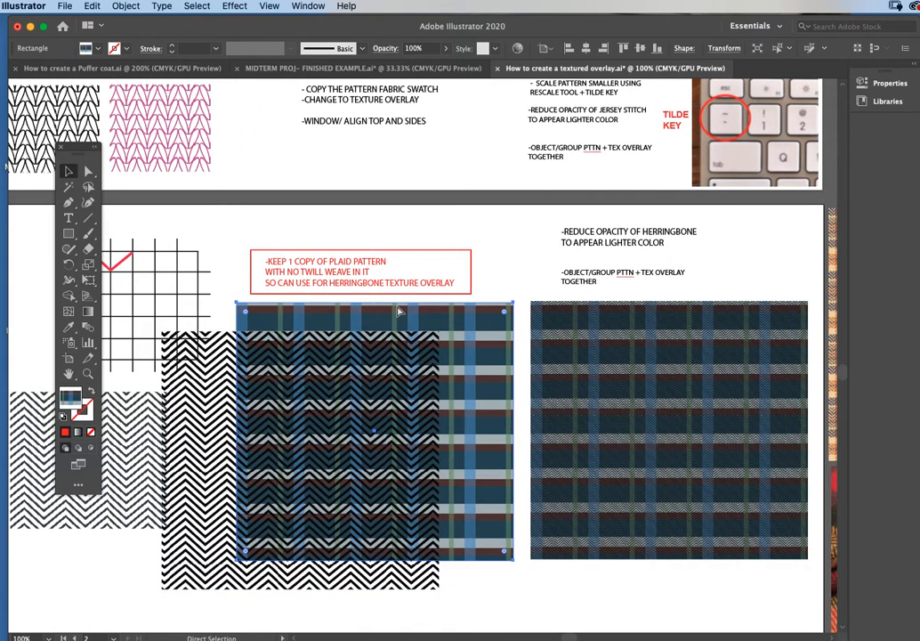
{"action": "key", "text": "super+v"}
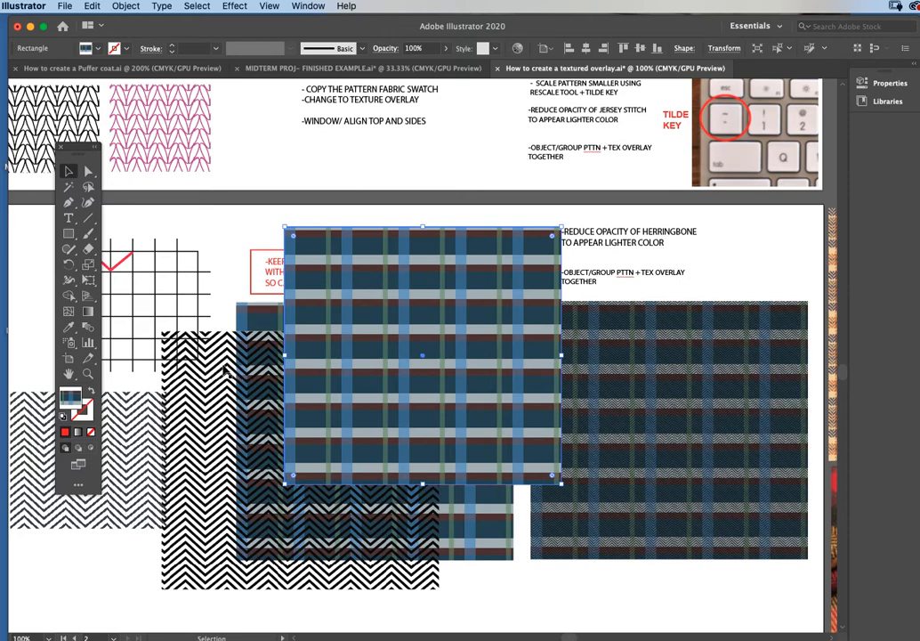
{"action": "key", "text": "Delete"}
Place the herringbone overlay back over the first plaid square and bring up the alignment options for both.
{"action": "left_click", "coordinate": [215, 364]}
{"action": "left_click_drag", "start_coordinate": [233, 360], "coordinate": [307, 333]}
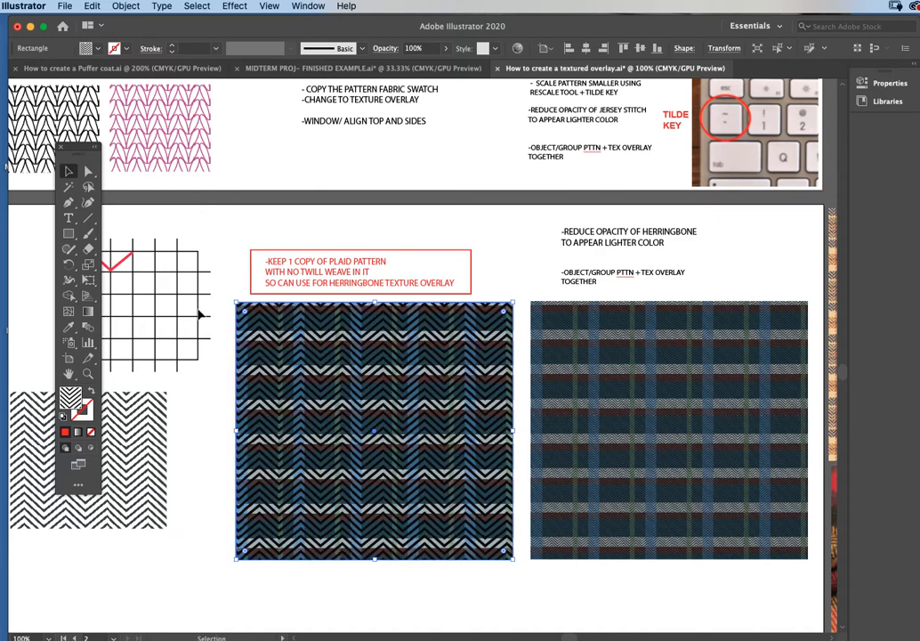
{"action": "left_click", "coordinate": [231, 315]}
{"action": "left_click_drag", "start_coordinate": [227, 303], "coordinate": [286, 349]}
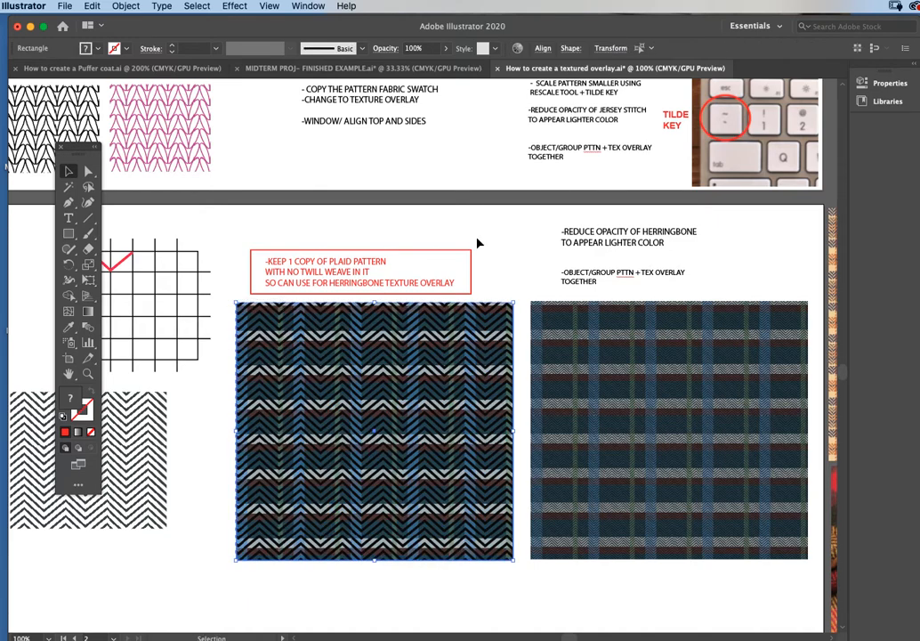
{"action": "left_click", "coordinate": [538, 48]}
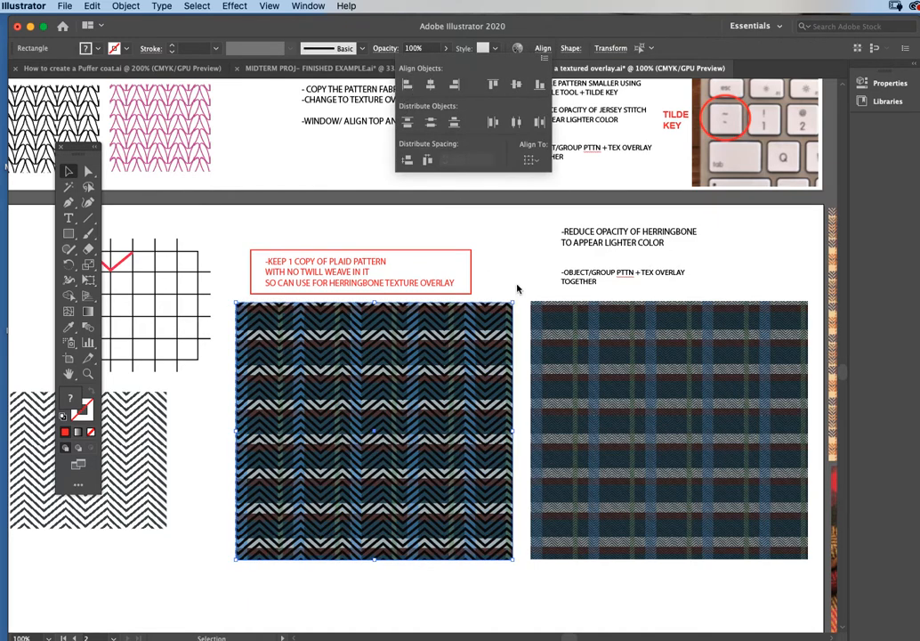
Select the fine herringbone overlay on the second plaid square and review its opacity against the lesson notes.
{"action": "scroll", "coordinate": [525, 293], "scroll_direction": "right", "scroll_amount": 5}
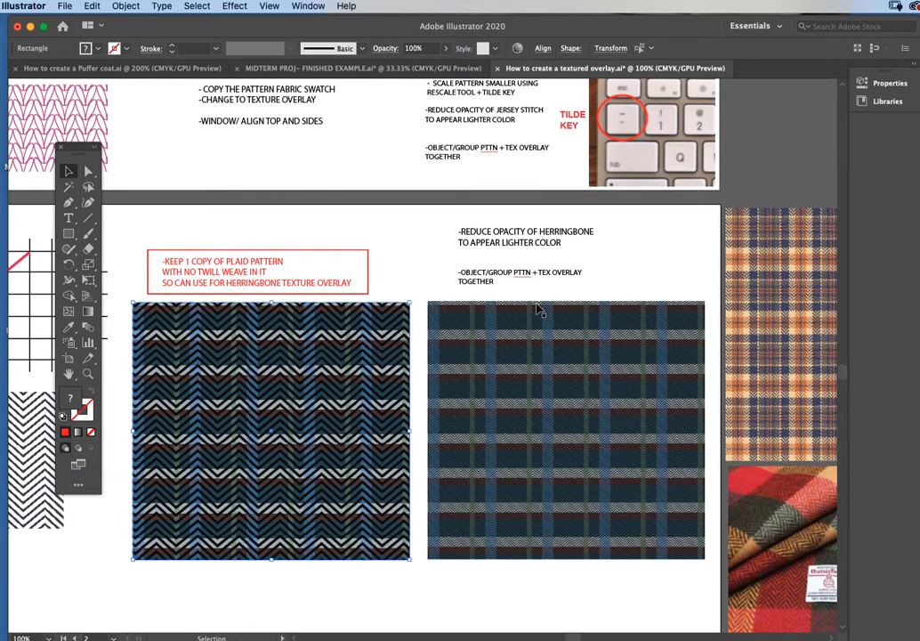
{"action": "scroll", "coordinate": [538, 309], "scroll_direction": "right", "scroll_amount": 2}
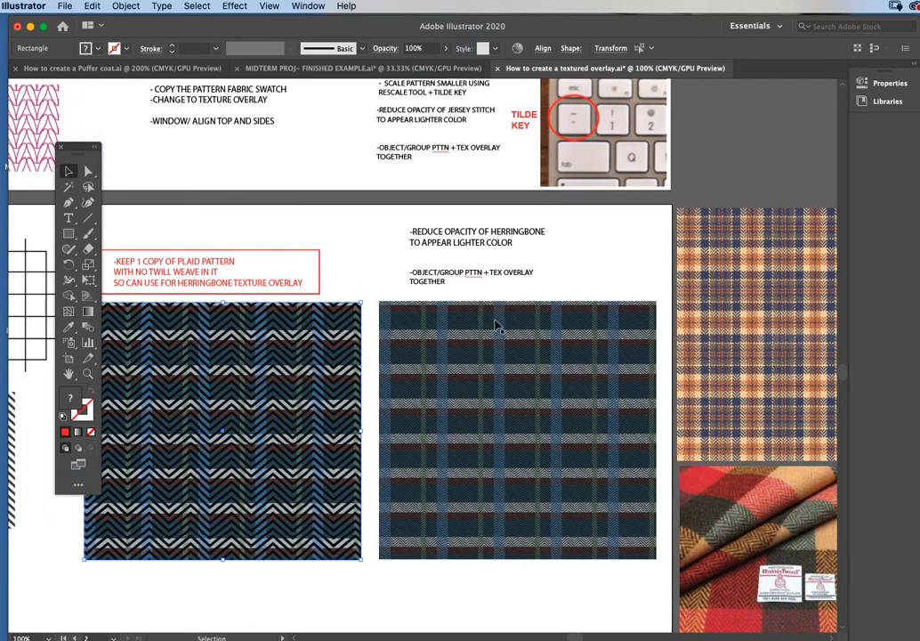
{"action": "left_click", "coordinate": [496, 326]}
{"action": "scroll", "coordinate": [509, 292], "scroll_direction": "up", "scroll_amount": 3}
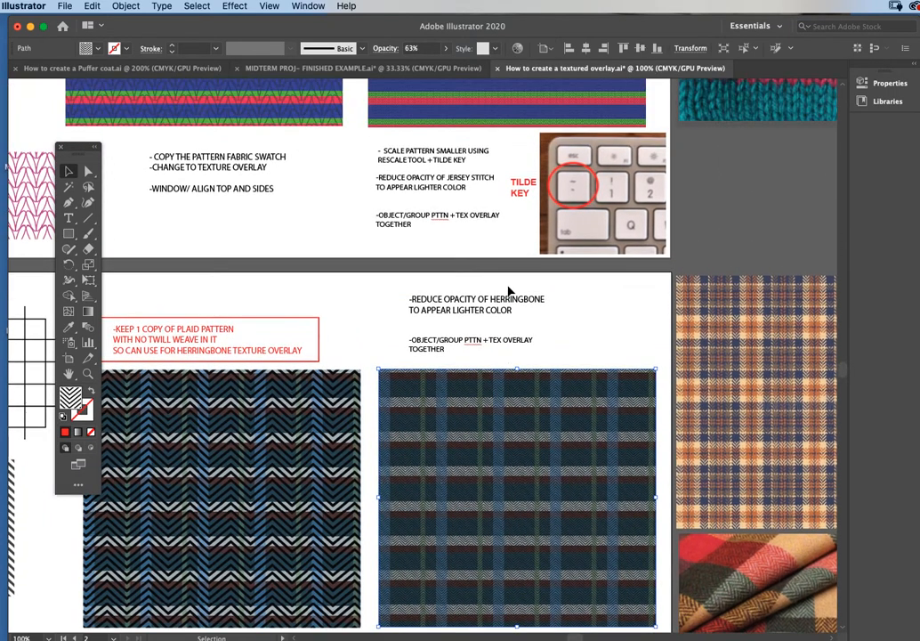
{"action": "scroll", "coordinate": [516, 374], "scroll_direction": "down", "scroll_amount": 2}
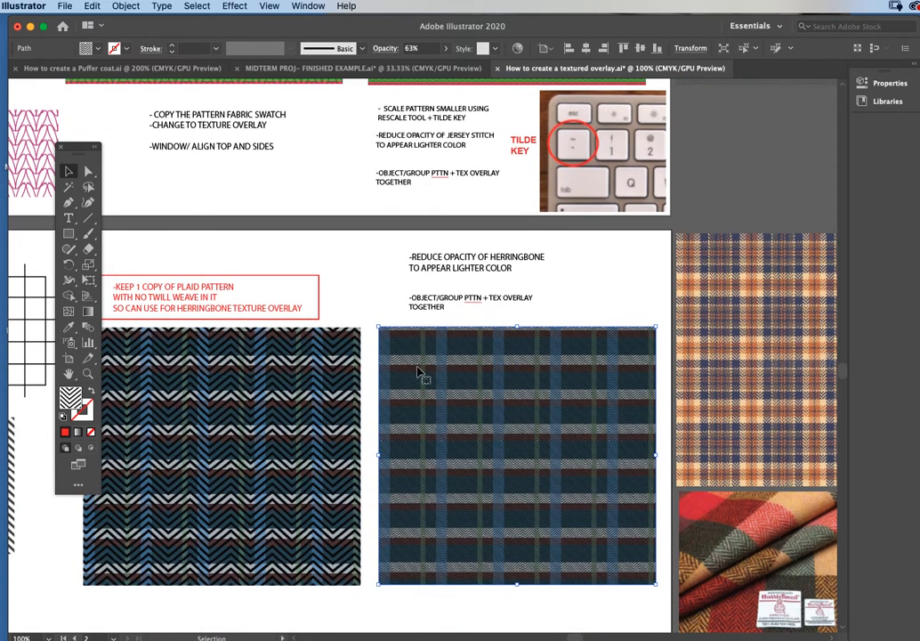
Examine the reference herringbone plaid fabrics up close and compare their texture with the second plaid square.
{"action": "scroll", "coordinate": [475, 389], "scroll_direction": "right", "scroll_amount": 5}
{"action": "scroll", "coordinate": [475, 390], "scroll_direction": "down", "scroll_amount": 1}
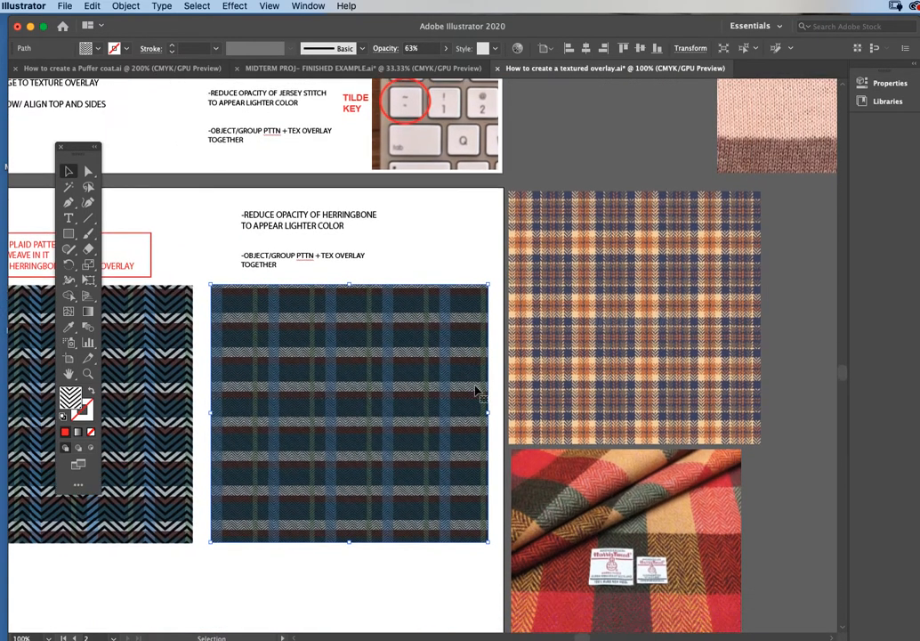
{"action": "scroll", "coordinate": [475, 390], "scroll_direction": "right", "scroll_amount": 3}
{"action": "left_click", "coordinate": [88, 374]}
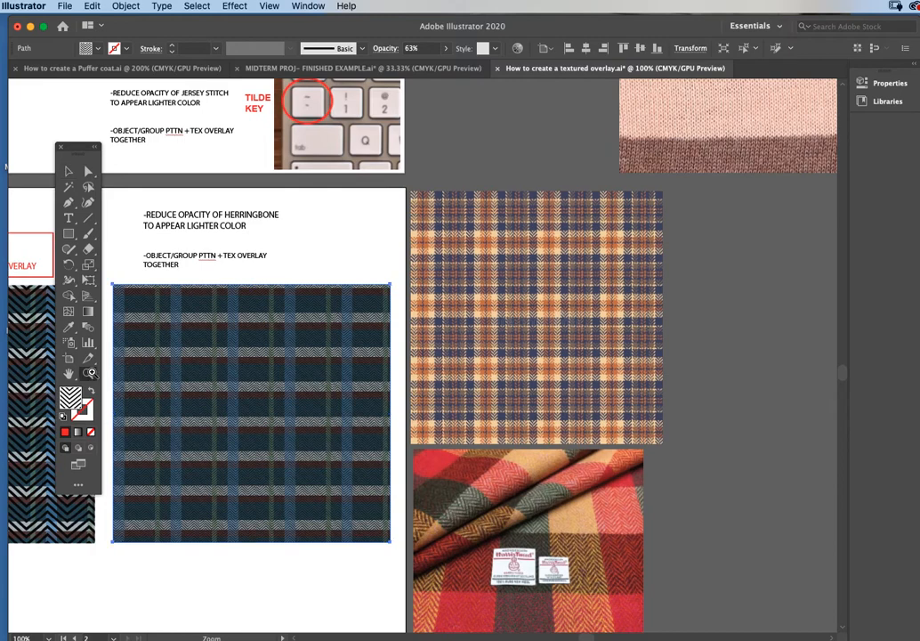
{"action": "left_click", "coordinate": [559, 406]}
{"action": "scroll", "coordinate": [416, 299], "scroll_direction": "left", "scroll_amount": 2}
{"action": "scroll", "coordinate": [416, 299], "scroll_direction": "left", "scroll_amount": 2}
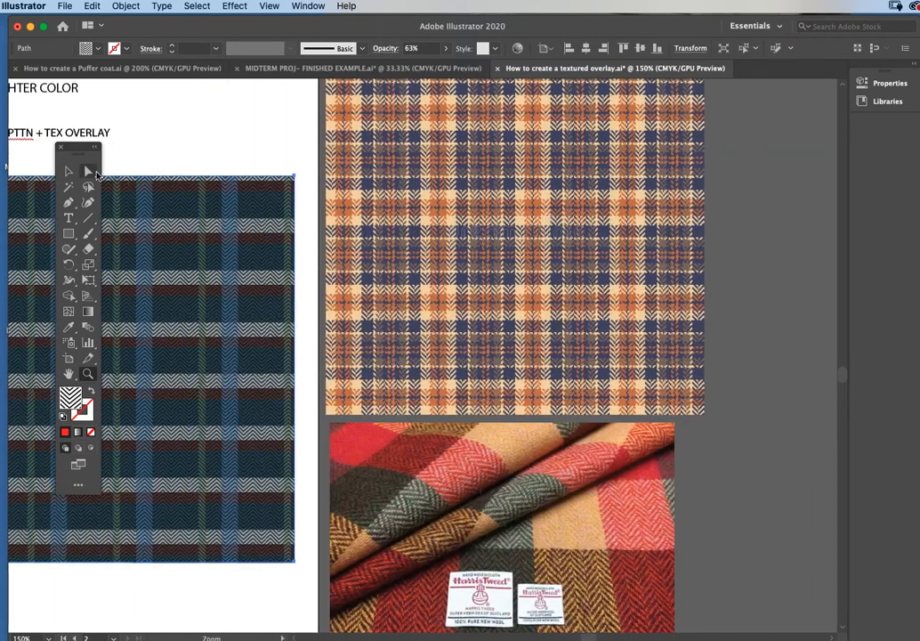
{"action": "left_click", "coordinate": [69, 172]}
{"action": "scroll", "coordinate": [447, 322], "scroll_direction": "down", "scroll_amount": 1}
{"action": "scroll", "coordinate": [447, 321], "scroll_direction": "down", "scroll_amount": 1}
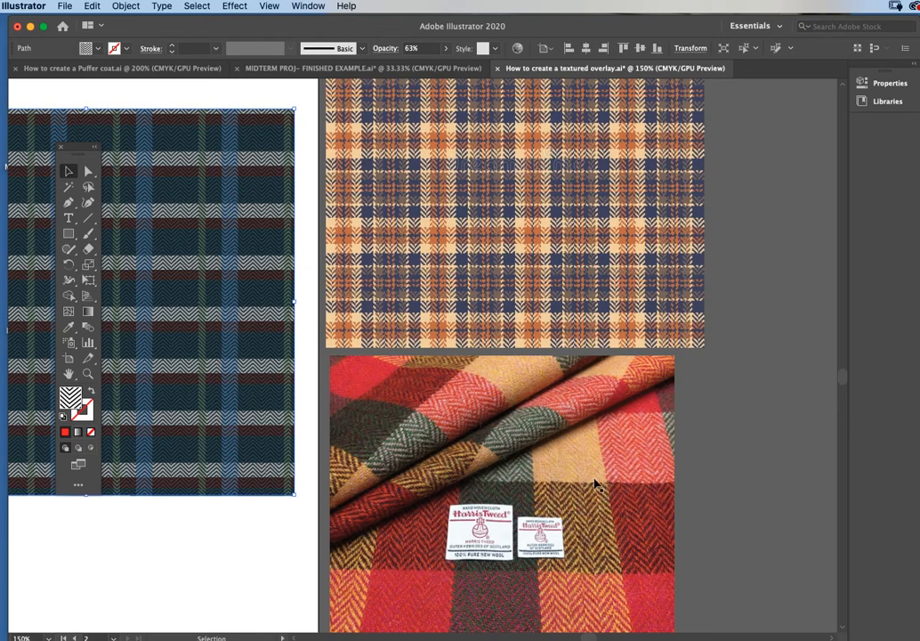
{"action": "scroll", "coordinate": [476, 249], "scroll_direction": "up", "scroll_amount": 2}
{"action": "scroll", "coordinate": [213, 314], "scroll_direction": "left", "scroll_amount": 10}
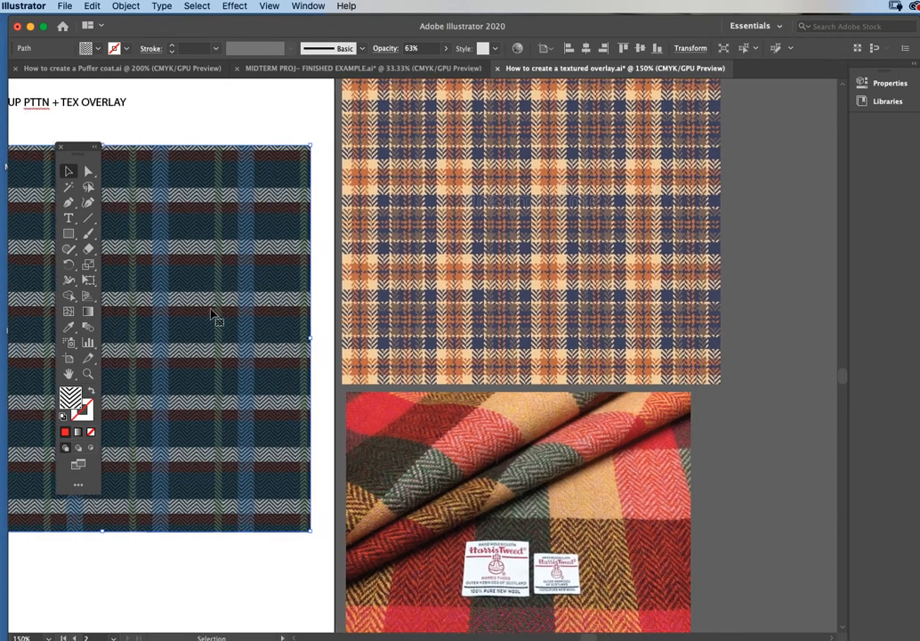
{"action": "scroll", "coordinate": [239, 283], "scroll_direction": "left", "scroll_amount": 5}
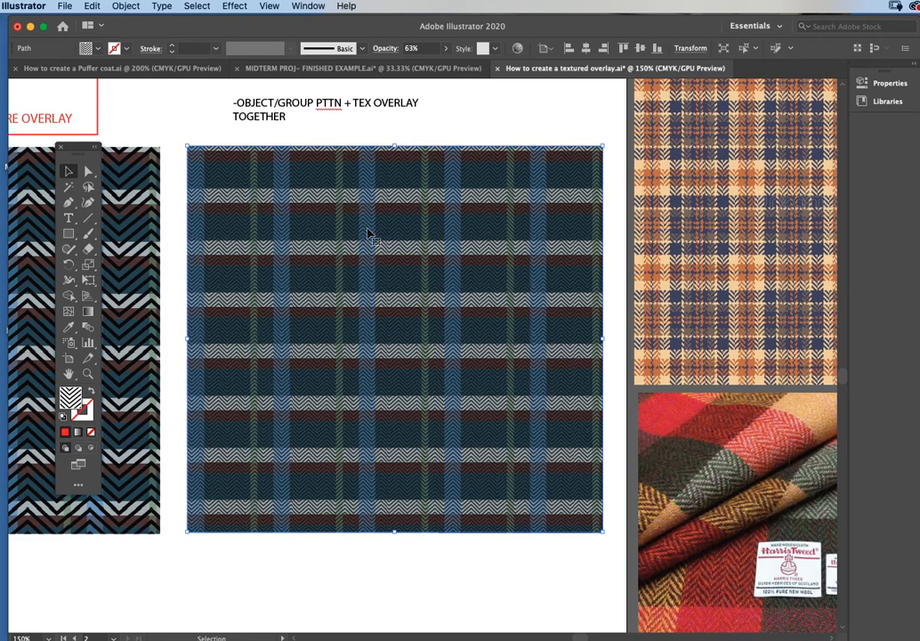
{"action": "scroll", "coordinate": [366, 267], "scroll_direction": "left", "scroll_amount": 5}
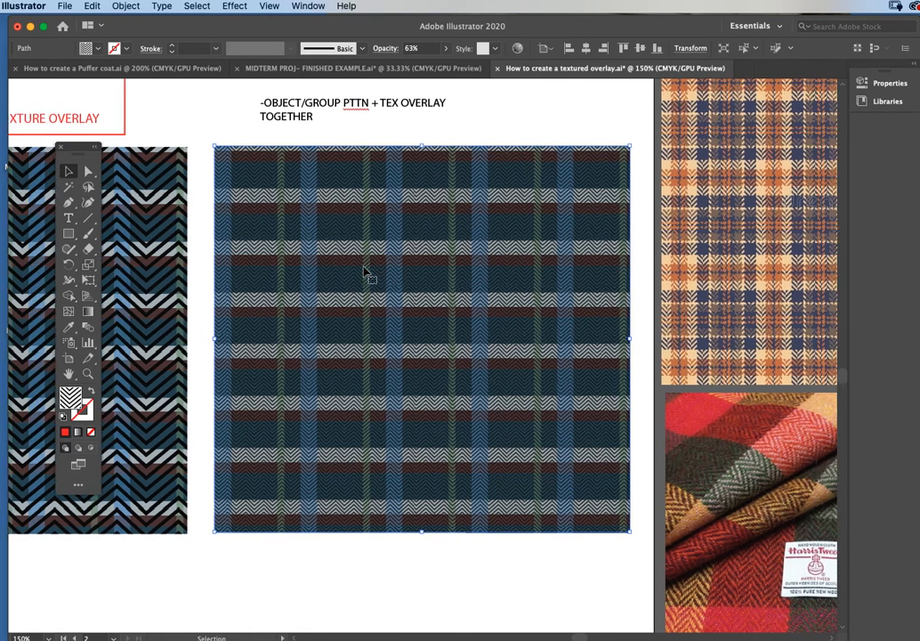
{"action": "scroll", "coordinate": [366, 267], "scroll_direction": "up", "scroll_amount": 8}
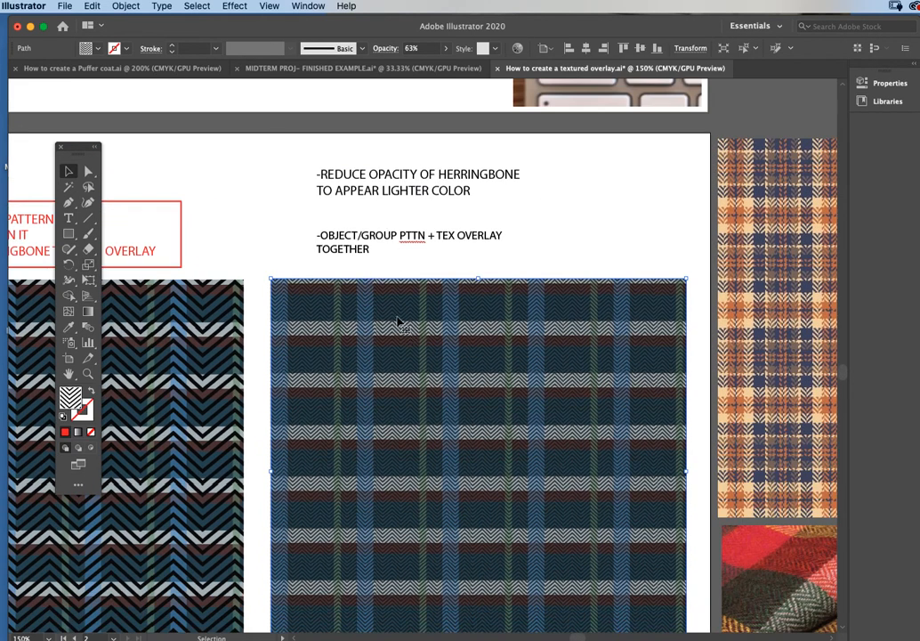
Lower the opacity of the fine herringbone overlay on the second plaid square to 40% and deselect it.
{"action": "left_click", "coordinate": [445, 49]}
{"action": "left_click_drag", "start_coordinate": [425, 68], "coordinate": [422, 68]}
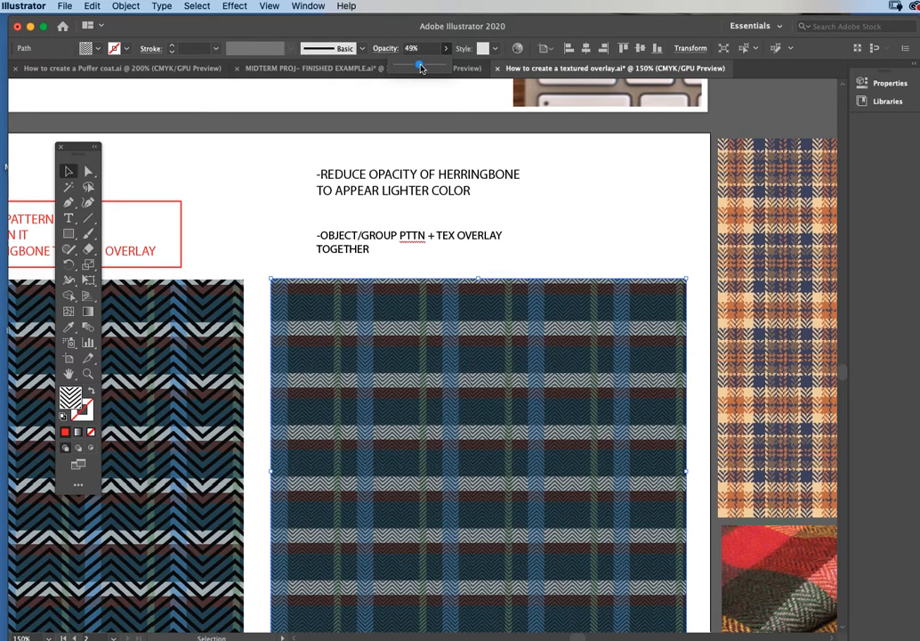
{"action": "left_click", "coordinate": [88, 375]}
{"action": "left_click", "coordinate": [432, 379]}
{"action": "key", "text": "v"}
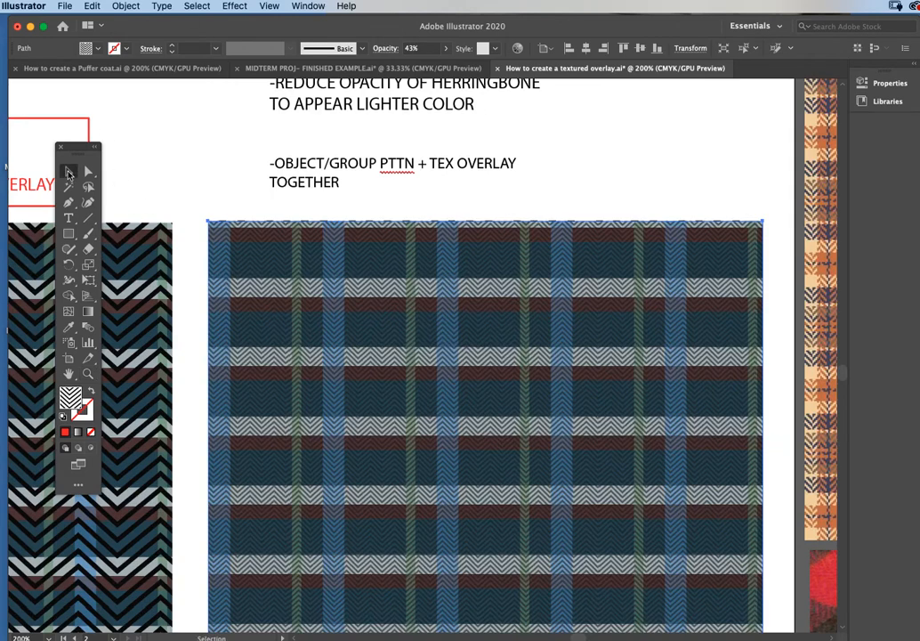
{"action": "left_click", "coordinate": [445, 48]}
{"action": "key", "text": "super+shift+a"}
{"action": "scroll", "coordinate": [464, 241], "scroll_direction": "down", "scroll_amount": 2}
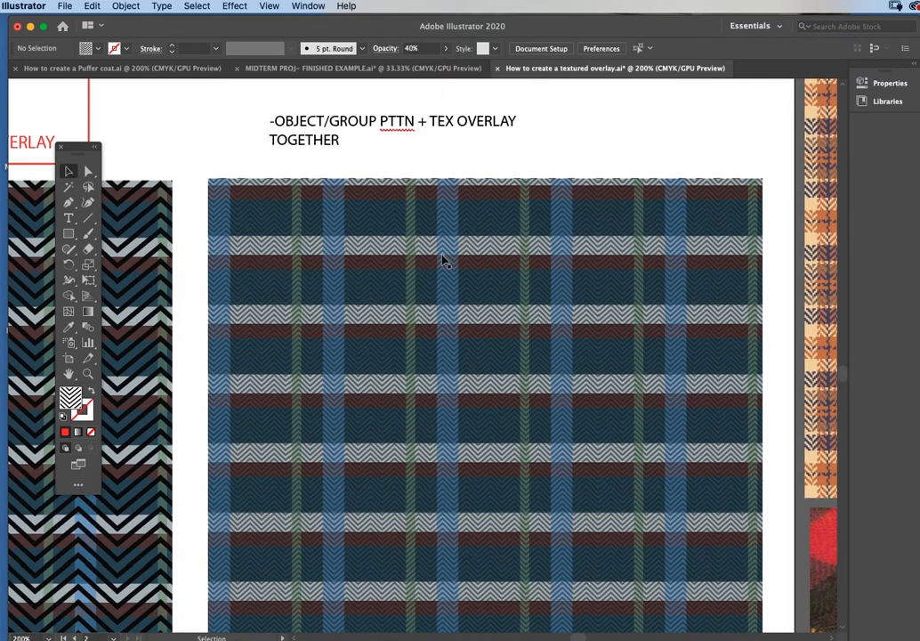
Try shifting the fine herringbone overlay sideways off the second plaid square, then undo the move.
{"action": "left_click", "coordinate": [419, 281]}
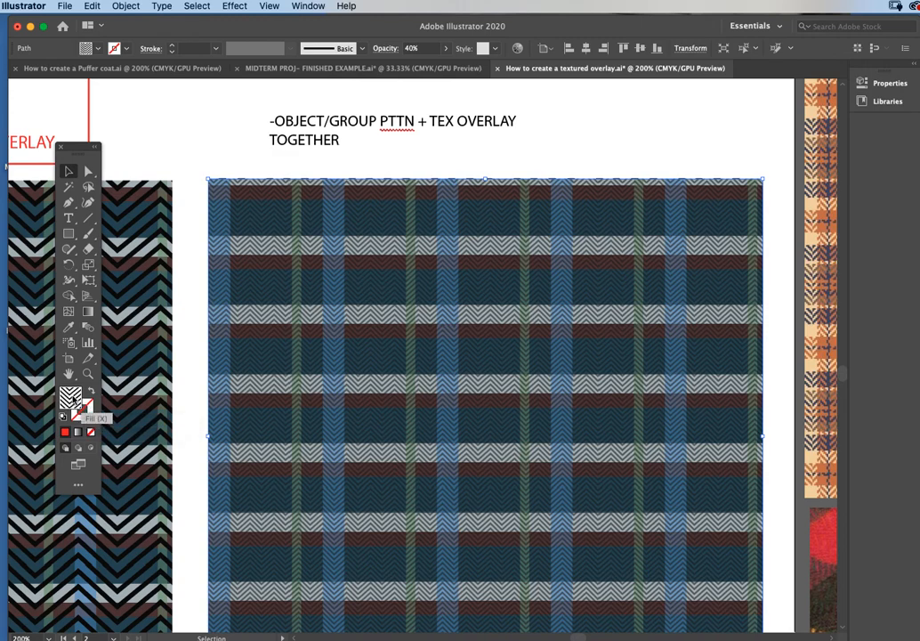
{"action": "left_click", "coordinate": [188, 322]}
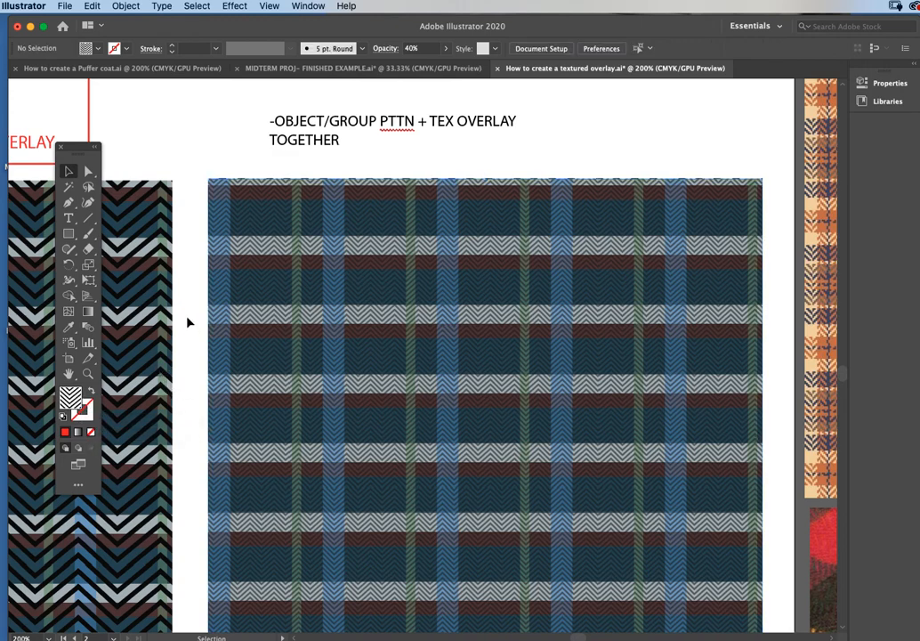
{"action": "left_click", "coordinate": [235, 311]}
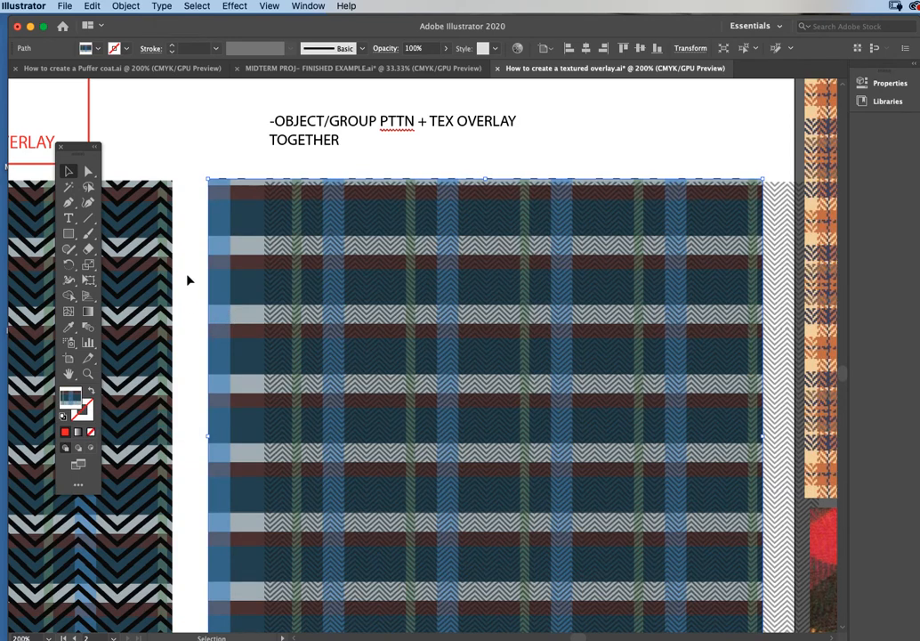
{"action": "key", "text": "super+z"}
{"action": "left_click", "coordinate": [213, 170]}
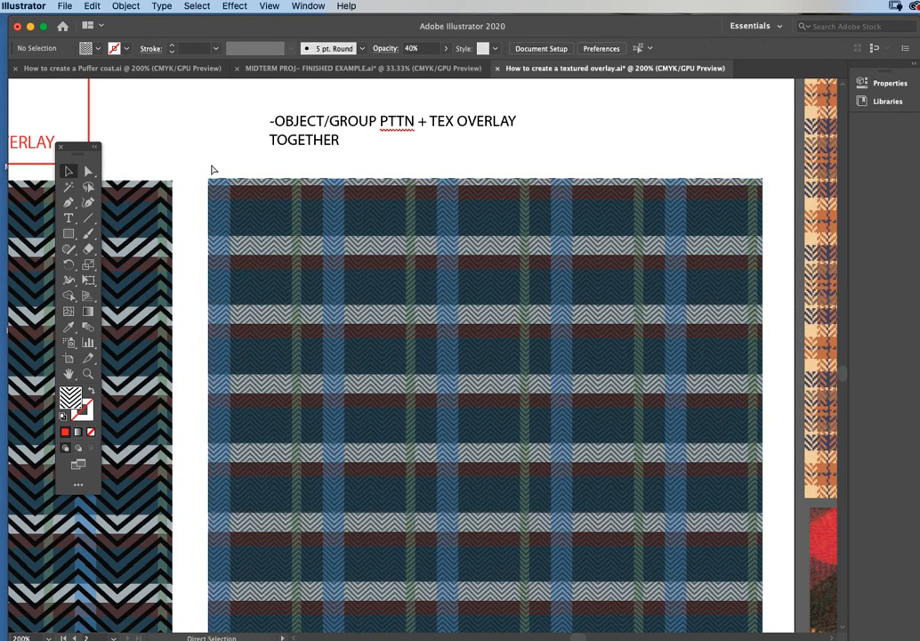
Select the black knit stitch swatch below the notes on recoloring black patterns.
{"action": "key", "text": "super+minus"}
{"action": "key", "text": "super+minus"}
{"action": "key", "text": "super+minus"}
{"action": "scroll", "coordinate": [219, 223], "scroll_direction": "up", "scroll_amount": 1}
{"action": "scroll", "coordinate": [221, 235], "scroll_direction": "left", "scroll_amount": 5}
{"action": "scroll", "coordinate": [221, 235], "scroll_direction": "up", "scroll_amount": 3}
{"action": "left_click", "coordinate": [88, 374]}
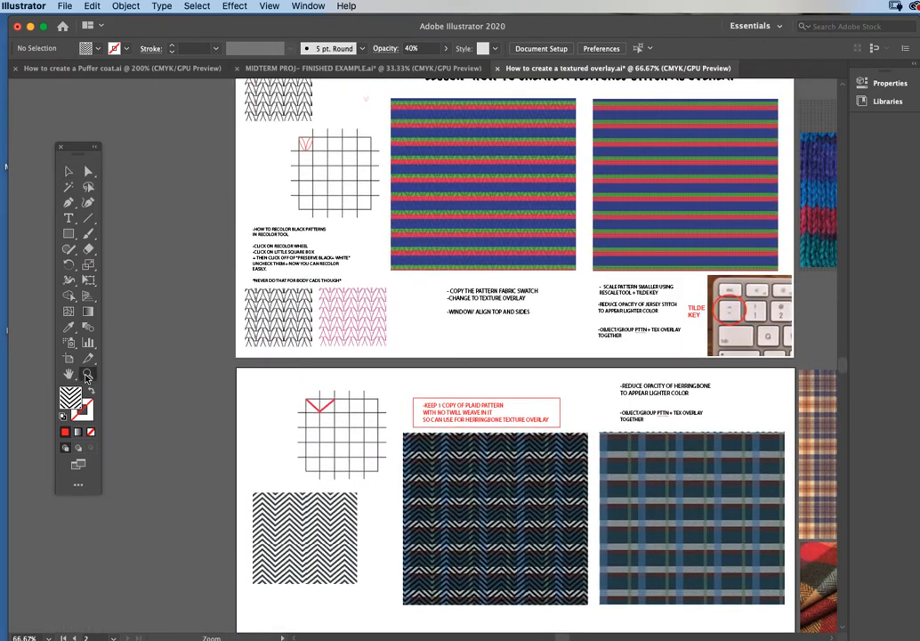
{"action": "left_click", "coordinate": [386, 315]}
{"action": "left_click", "coordinate": [371, 311]}
{"action": "left_click", "coordinate": [67, 171]}
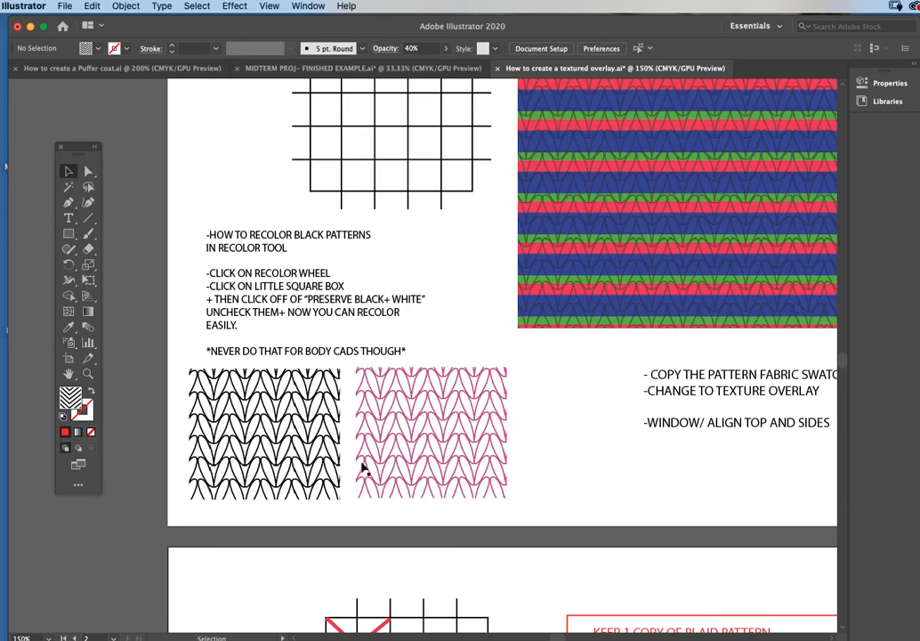
{"action": "left_click", "coordinate": [305, 433]}
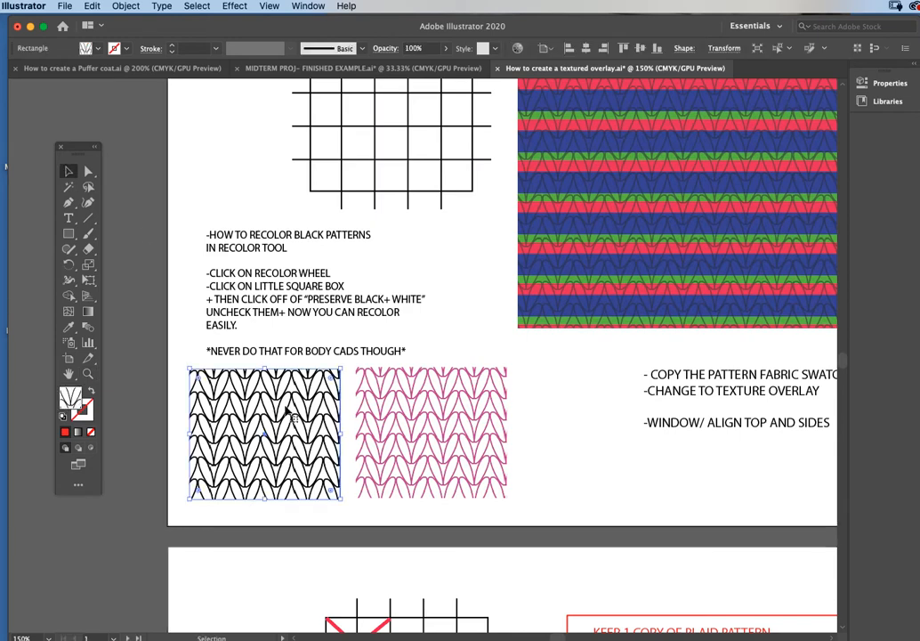
Try recoloring the black knit stitch swatch to pinkish red ED1856 with Recolor Artwork, then discard the change.
{"action": "left_click", "coordinate": [311, 7]}
{"action": "left_click", "coordinate": [516, 51]}
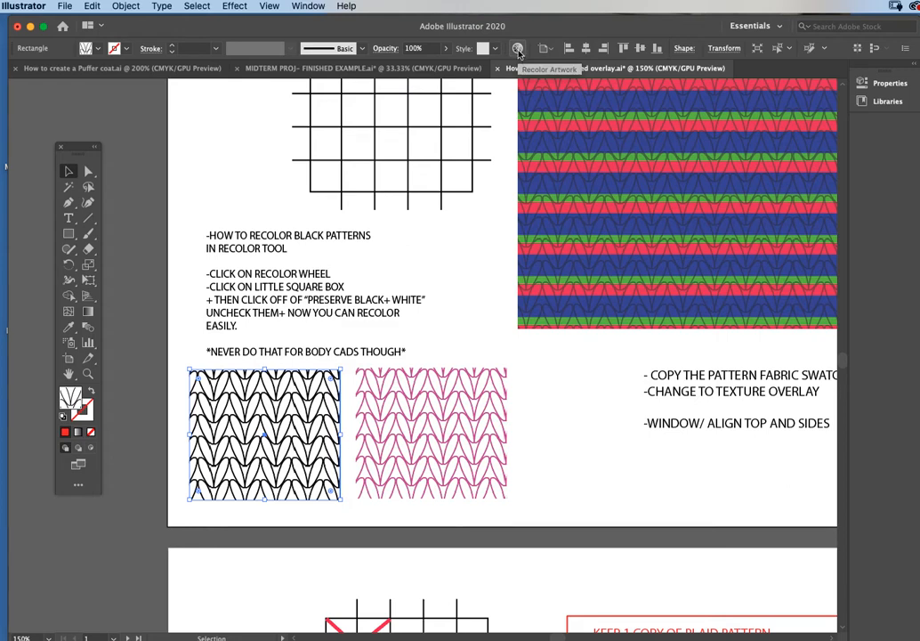
{"action": "left_click", "coordinate": [519, 51]}
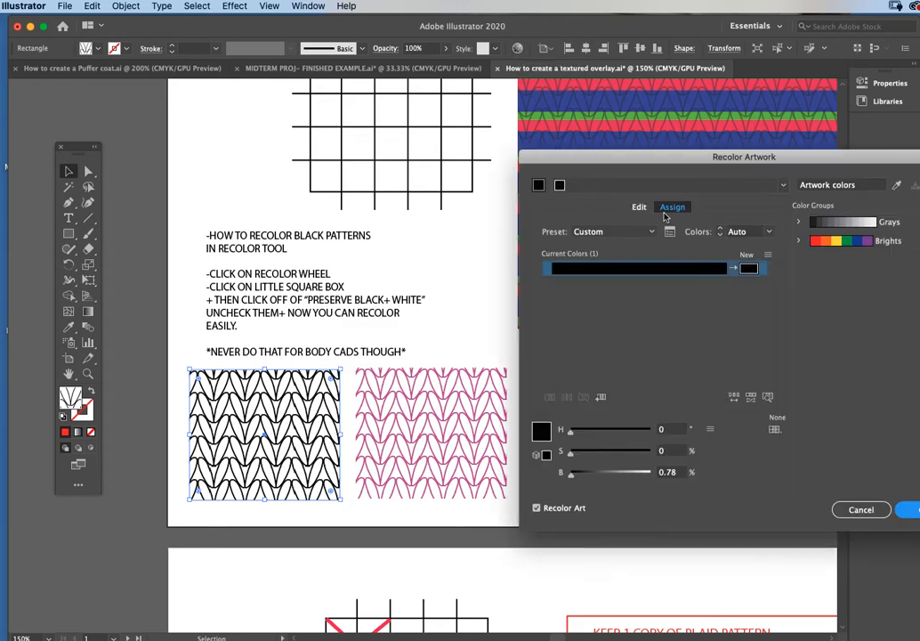
{"action": "left_click_drag", "start_coordinate": [643, 156], "coordinate": [545, 162]}
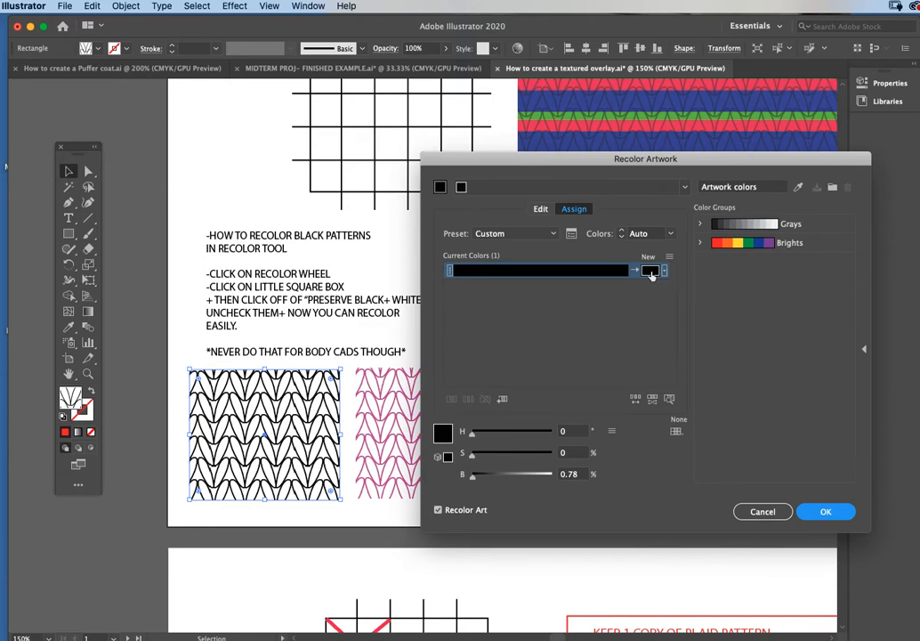
{"action": "double_click", "coordinate": [650, 270]}
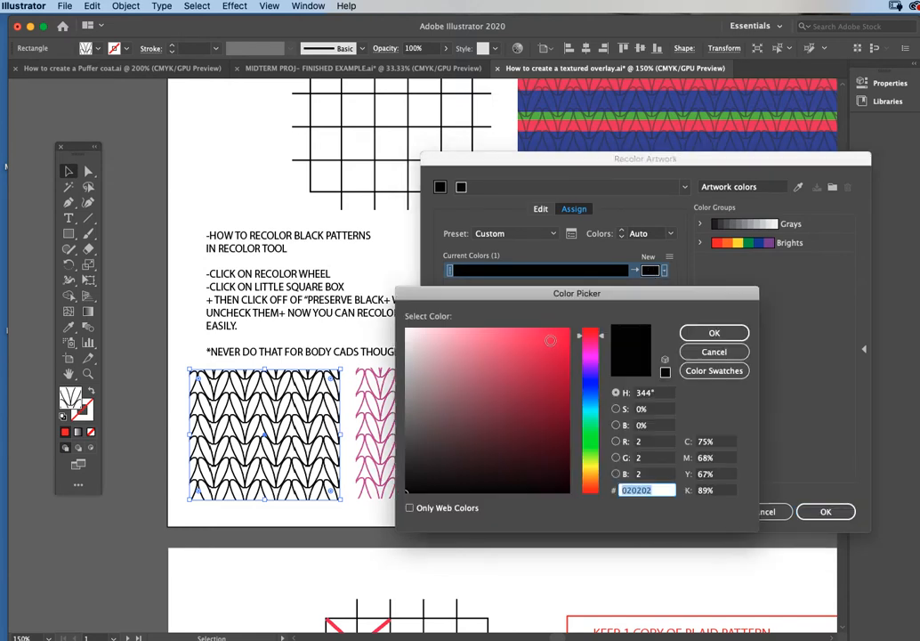
{"action": "type", "text": "ED1856"}
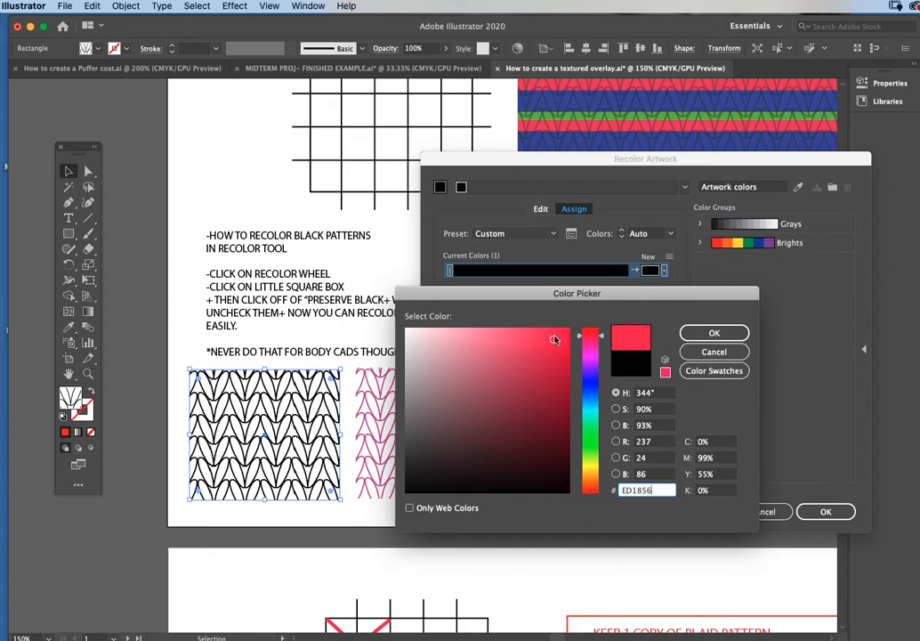
{"action": "left_click", "coordinate": [707, 334]}
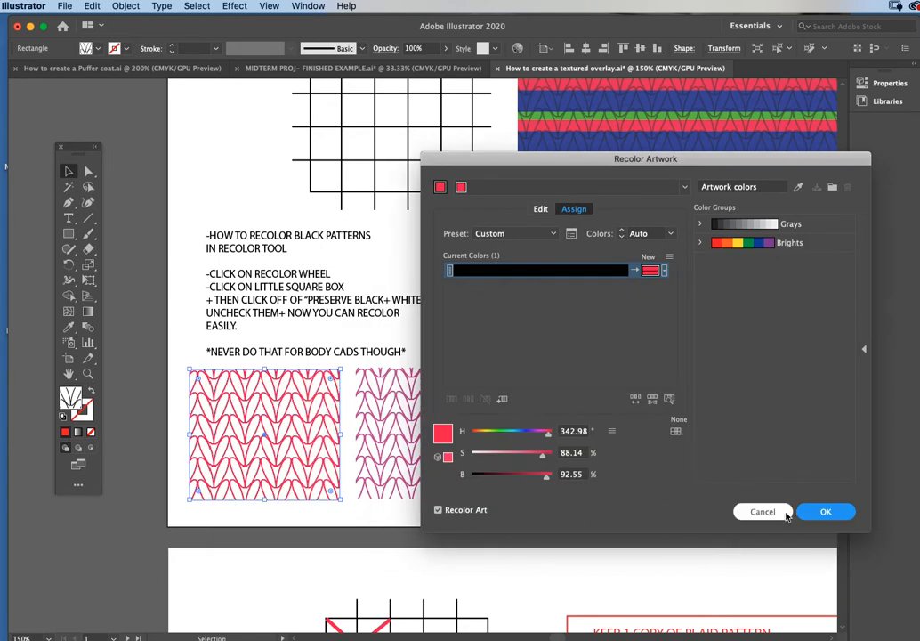
{"action": "left_click", "coordinate": [755, 512]}
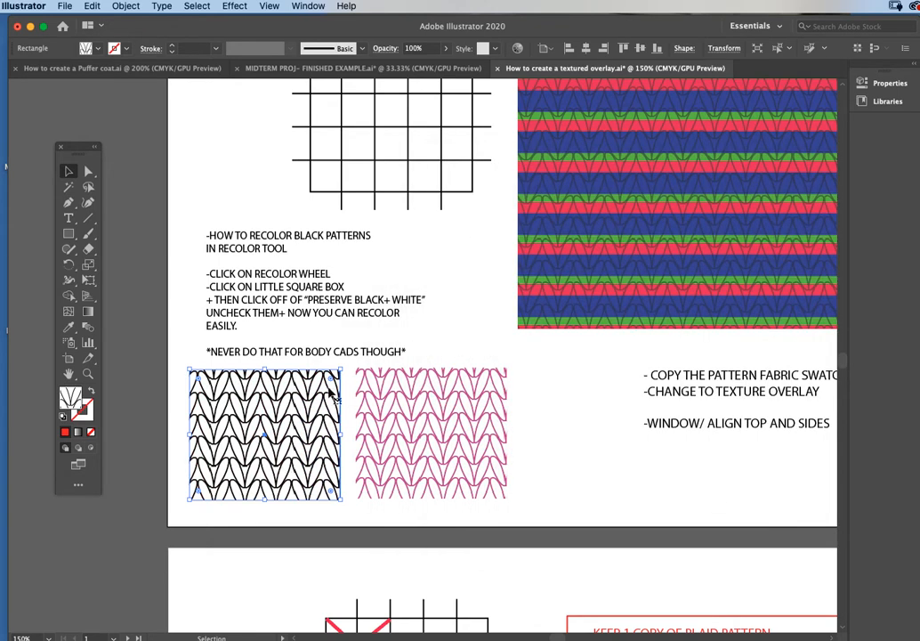
Reopen Recolor Artwork for the black knit stitch swatch and set its color reduction options to leave black unpreserved.
{"action": "left_click", "coordinate": [89, 377]}
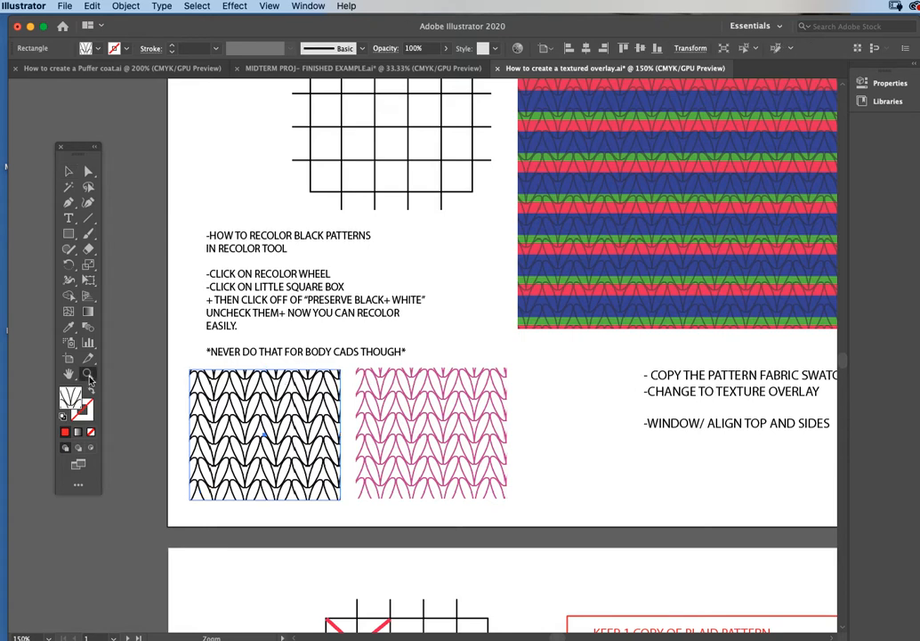
{"action": "left_click", "coordinate": [406, 410]}
{"action": "left_click", "coordinate": [68, 172]}
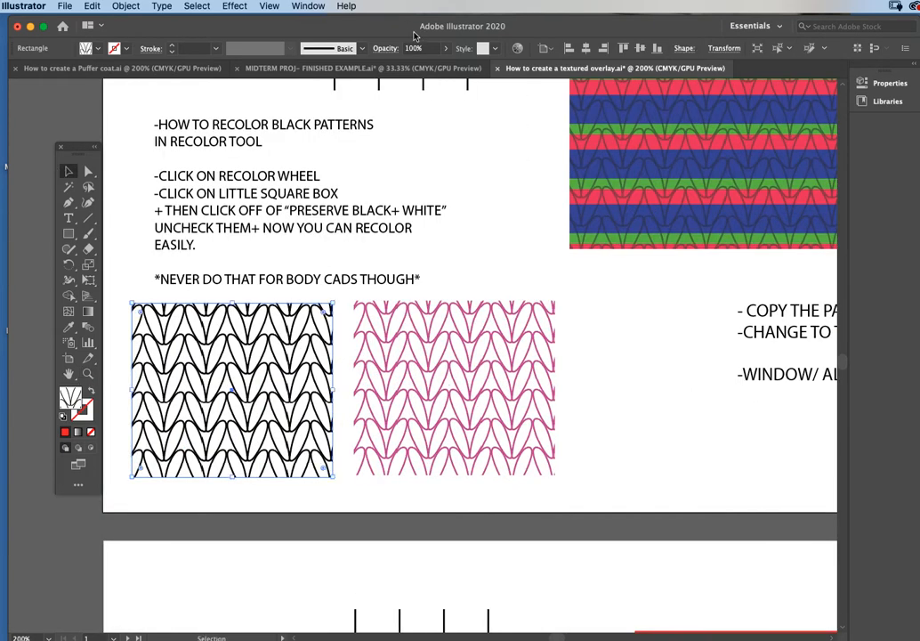
{"action": "left_click", "coordinate": [518, 48]}
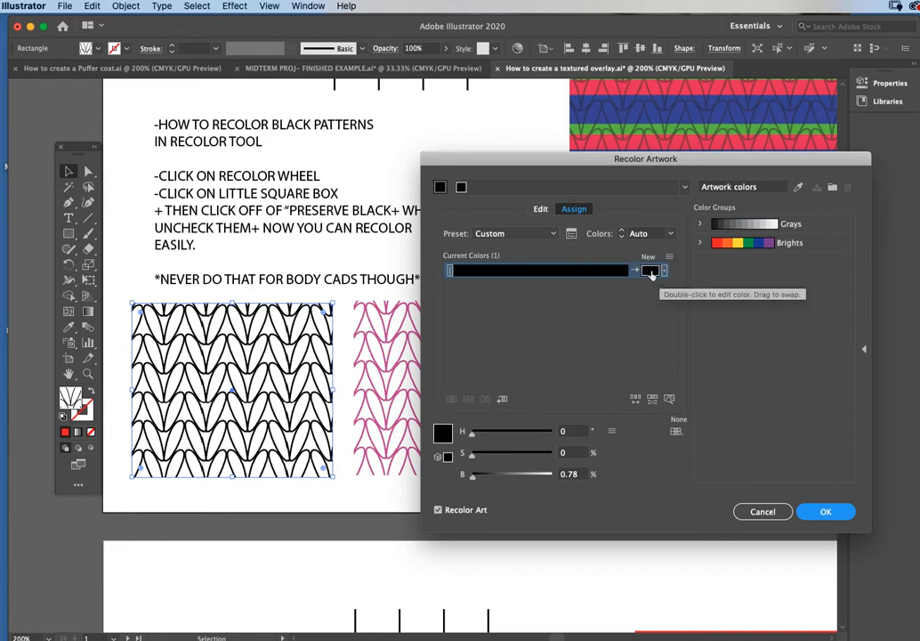
{"action": "left_click", "coordinate": [571, 235]}
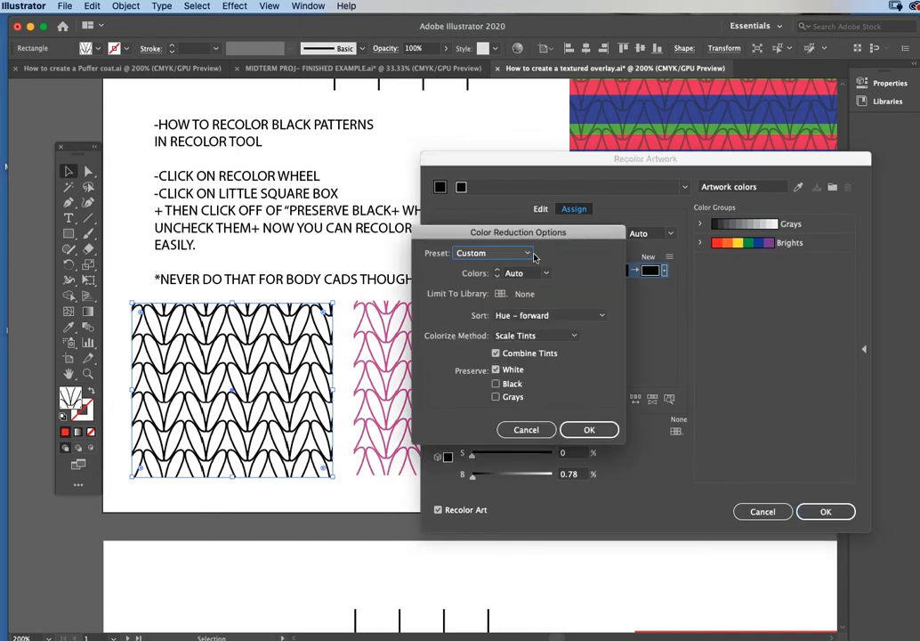
{"action": "left_click", "coordinate": [496, 384]}
{"action": "left_click", "coordinate": [495, 383]}
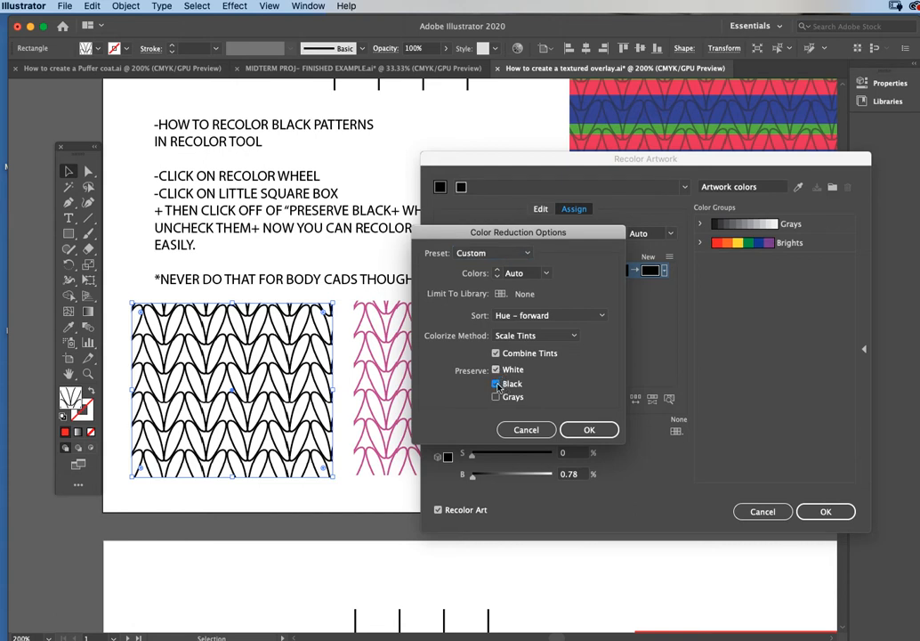
{"action": "left_click", "coordinate": [495, 384]}
{"action": "left_click", "coordinate": [587, 429]}
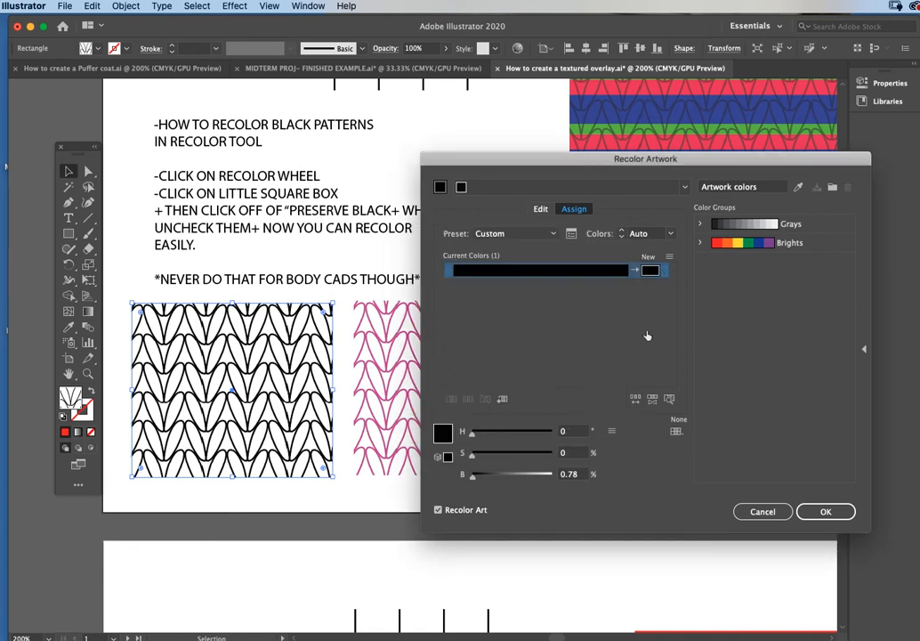
Assign the red E8104E as the new color for the swatch's black.
{"action": "double_click", "coordinate": [650, 272]}
{"action": "left_click", "coordinate": [559, 343]}
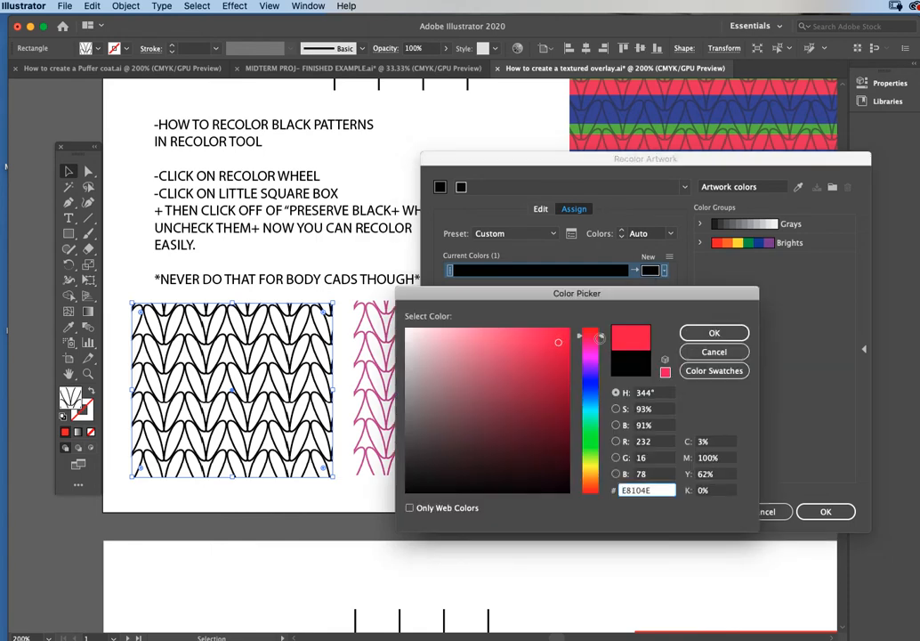
{"action": "left_click", "coordinate": [715, 333]}
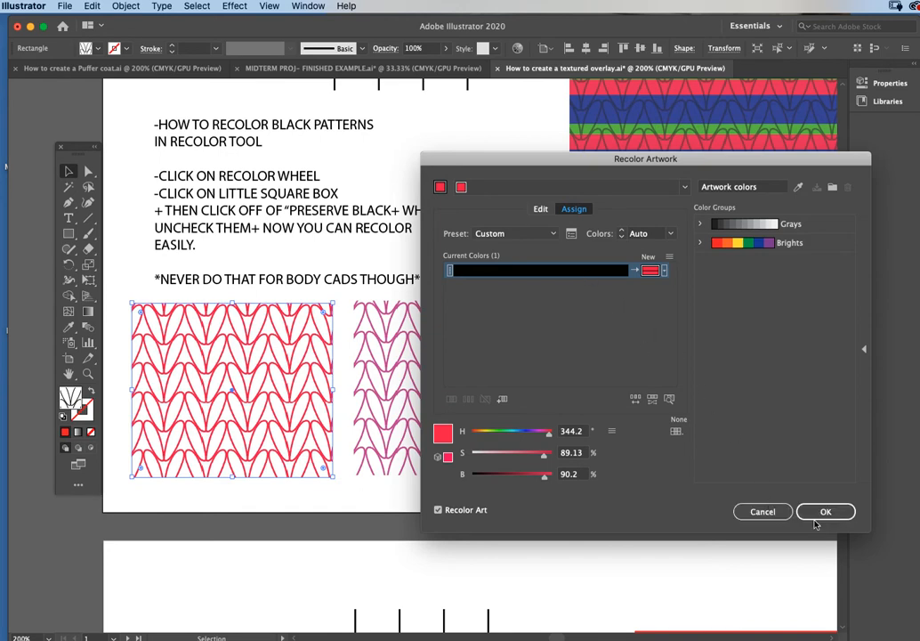
Check the color reduction options again, close them without changes and discard the swatch's recoloring.
{"action": "left_click", "coordinate": [571, 233]}
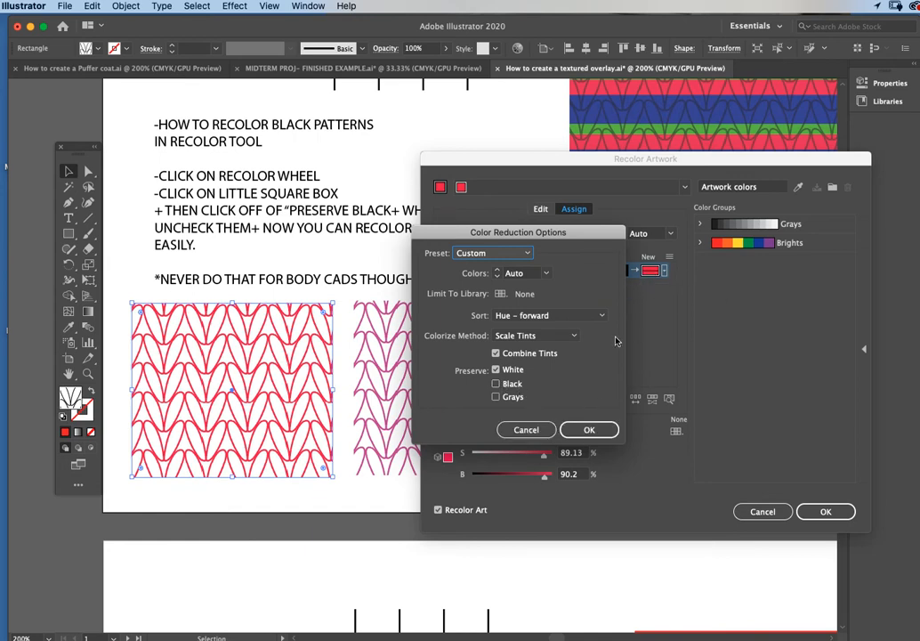
{"action": "left_click", "coordinate": [527, 431]}
{"action": "left_click", "coordinate": [760, 511]}
{"action": "scroll", "coordinate": [325, 359], "scroll_direction": "left", "scroll_amount": 3}
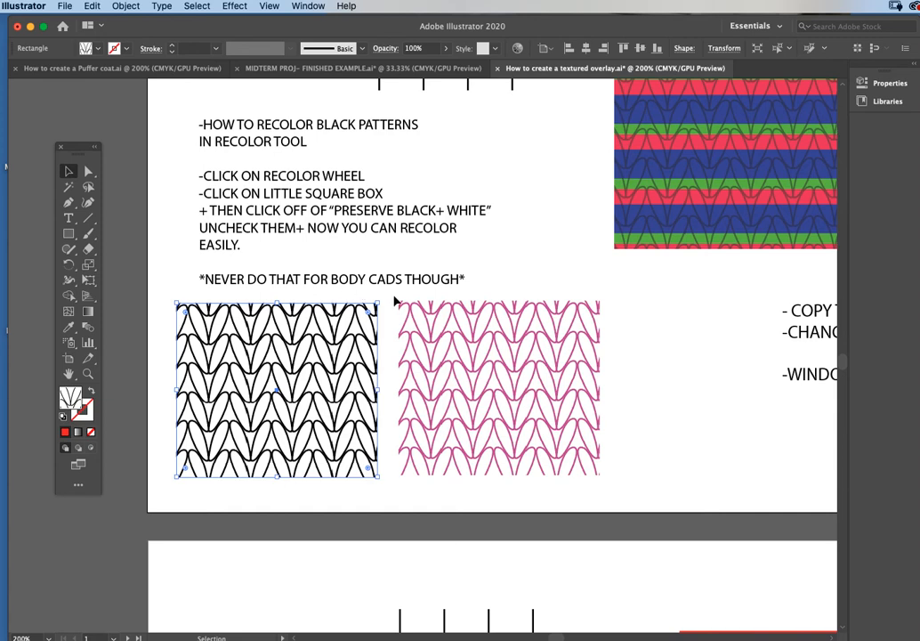
{"action": "scroll", "coordinate": [393, 293], "scroll_direction": "up", "scroll_amount": 2}
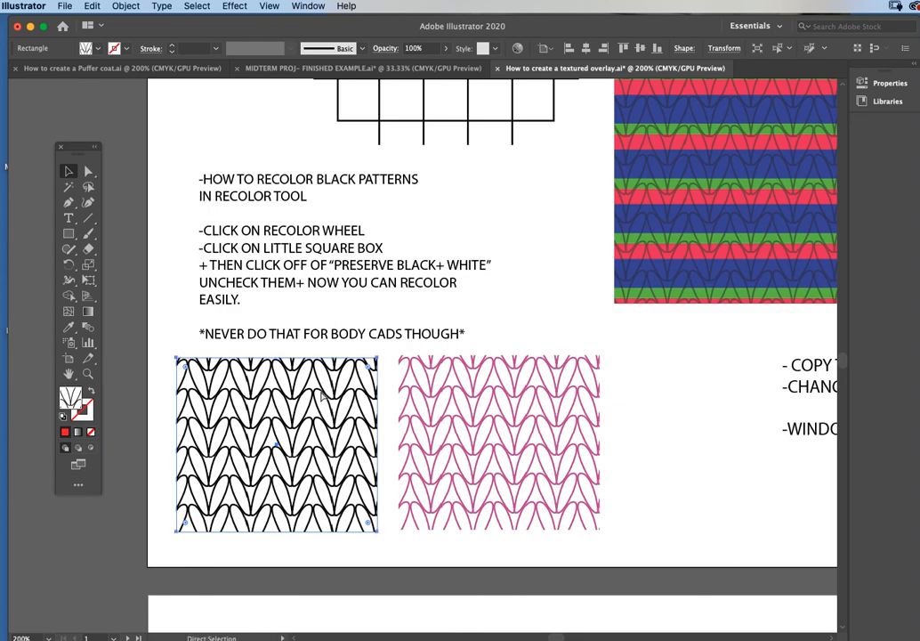
{"action": "key", "text": "super+minus"}
{"action": "key", "text": "super+minus"}
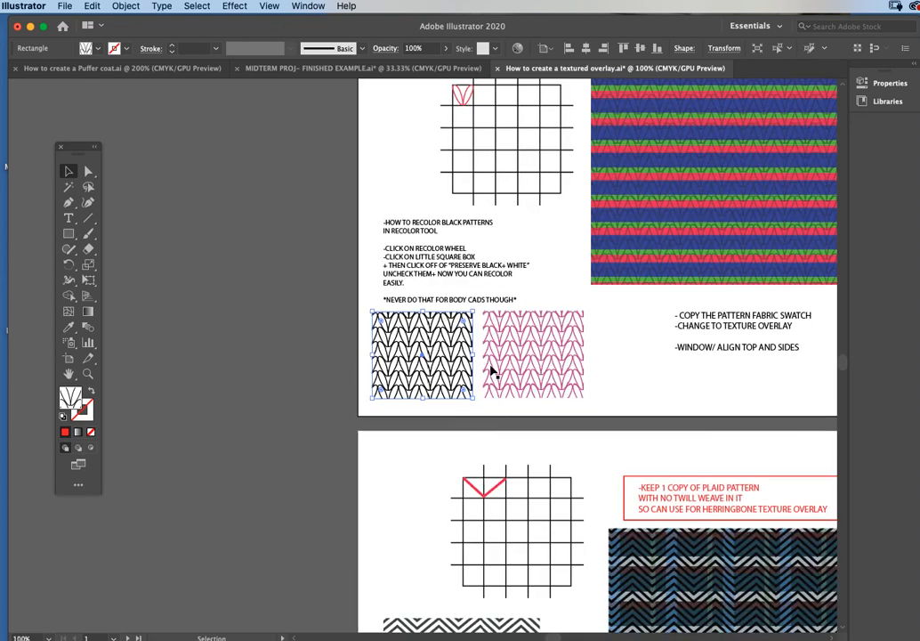
{"action": "scroll", "coordinate": [491, 370], "scroll_direction": "right", "scroll_amount": 10}
{"action": "scroll", "coordinate": [490, 371], "scroll_direction": "up", "scroll_amount": 4}
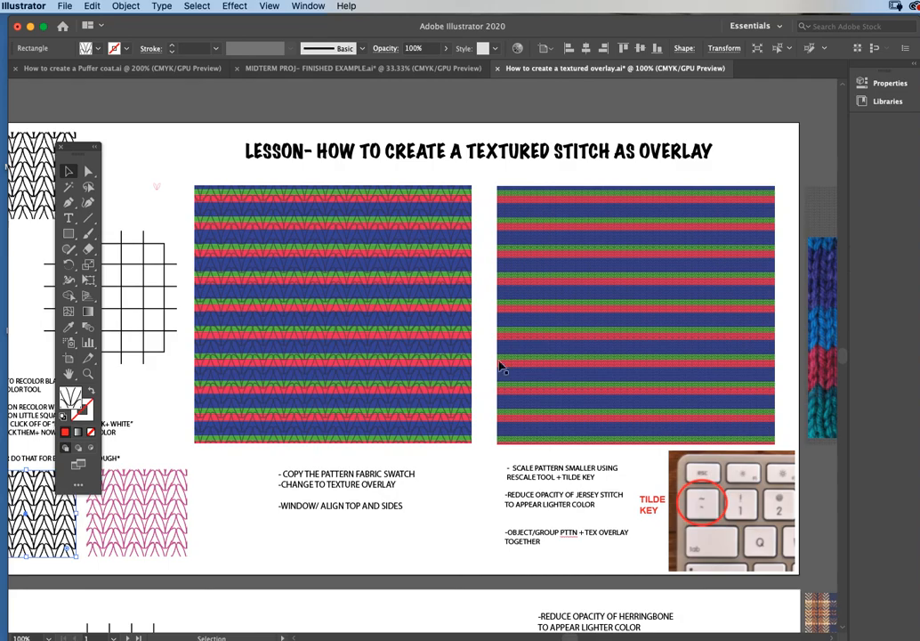